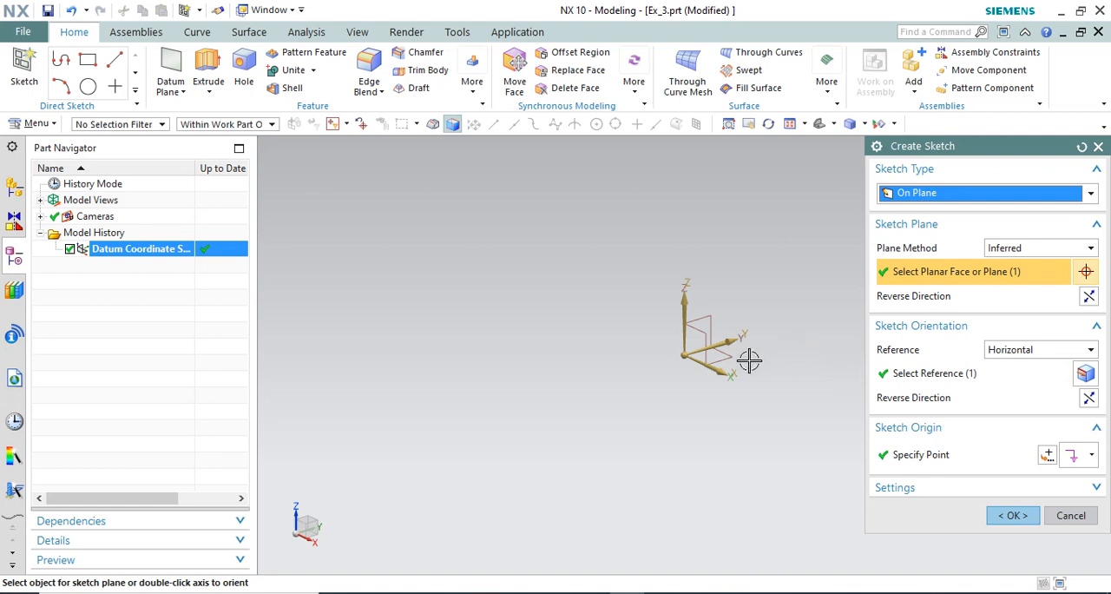
Create a sketch on the XY plane and open it in the Sketch Task Environment.
{"action": "left_click", "coordinate": [1013, 514]}
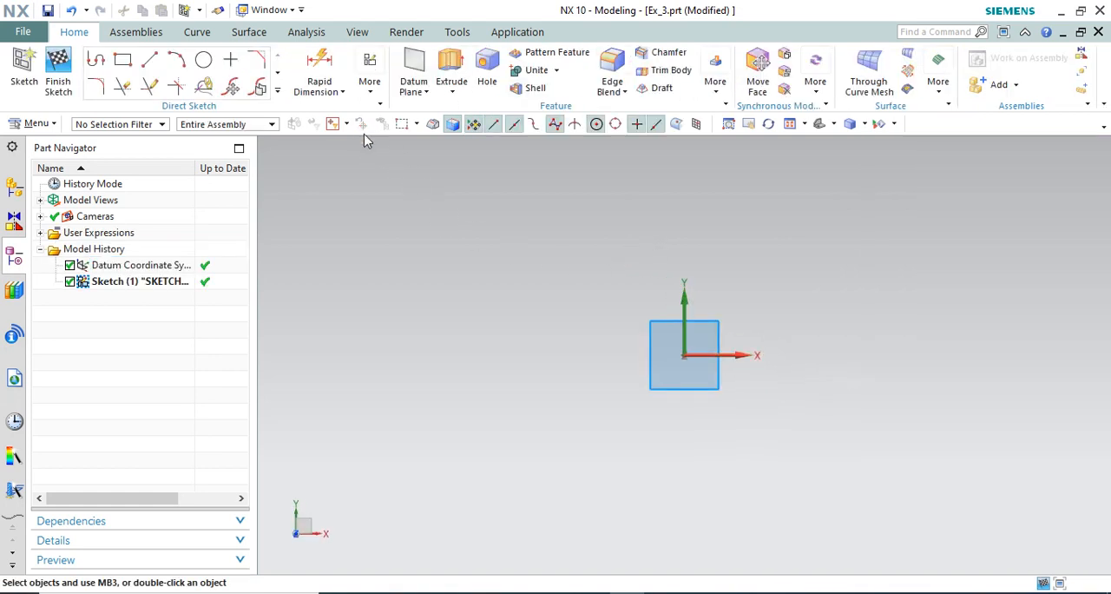
{"action": "left_click", "coordinate": [368, 90]}
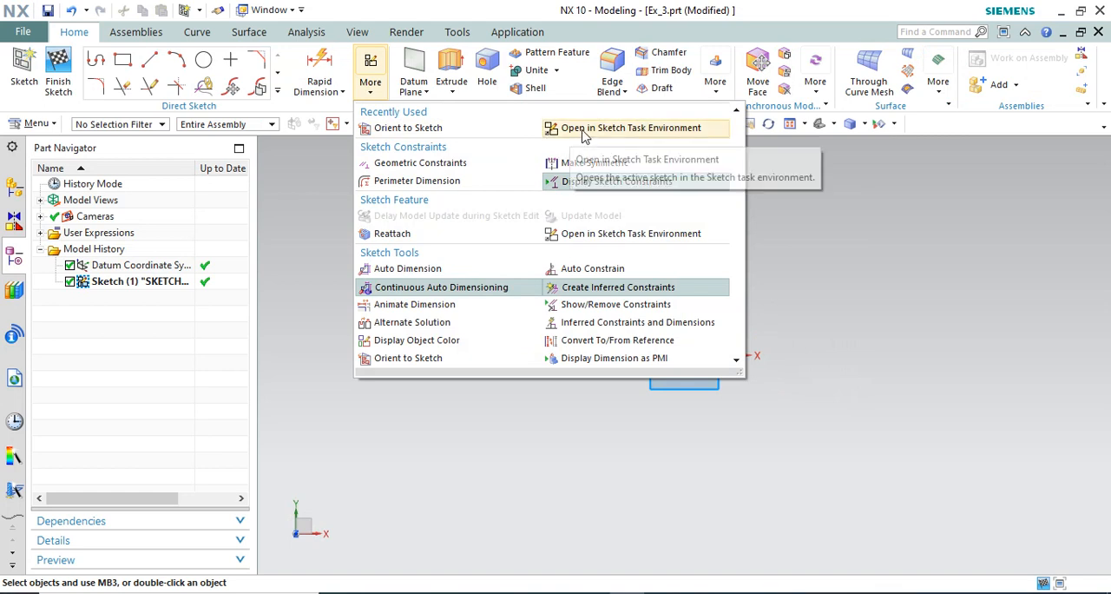
{"action": "left_click", "coordinate": [584, 130]}
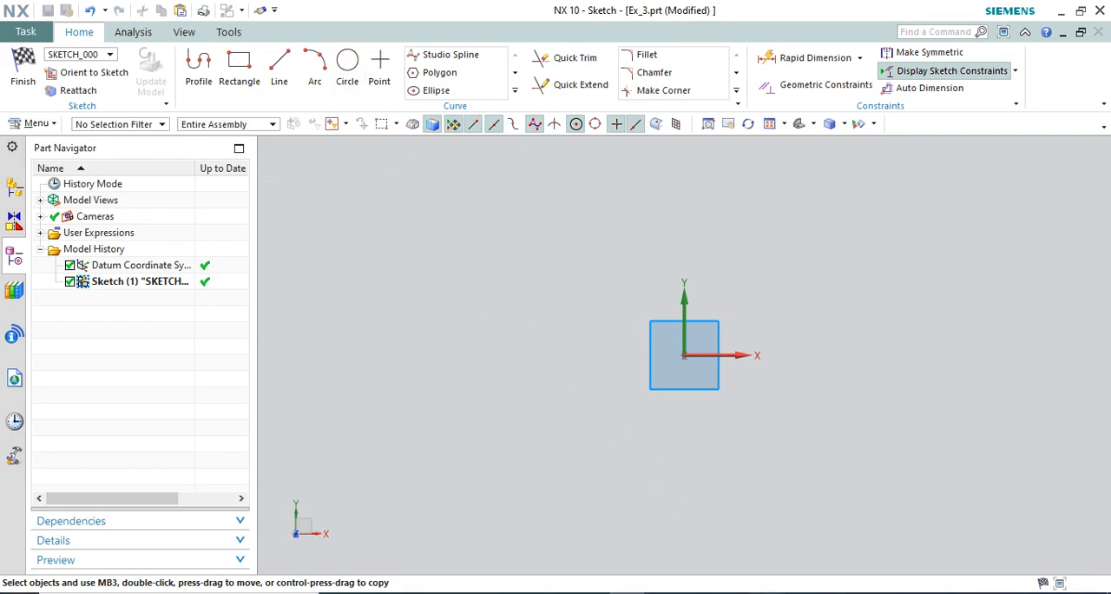
Check the reference drawing 10.webp, and draw a circle about 6 mm in diameter centred on the sketch origin.
{"action": "key", "text": "alt+Tab"}
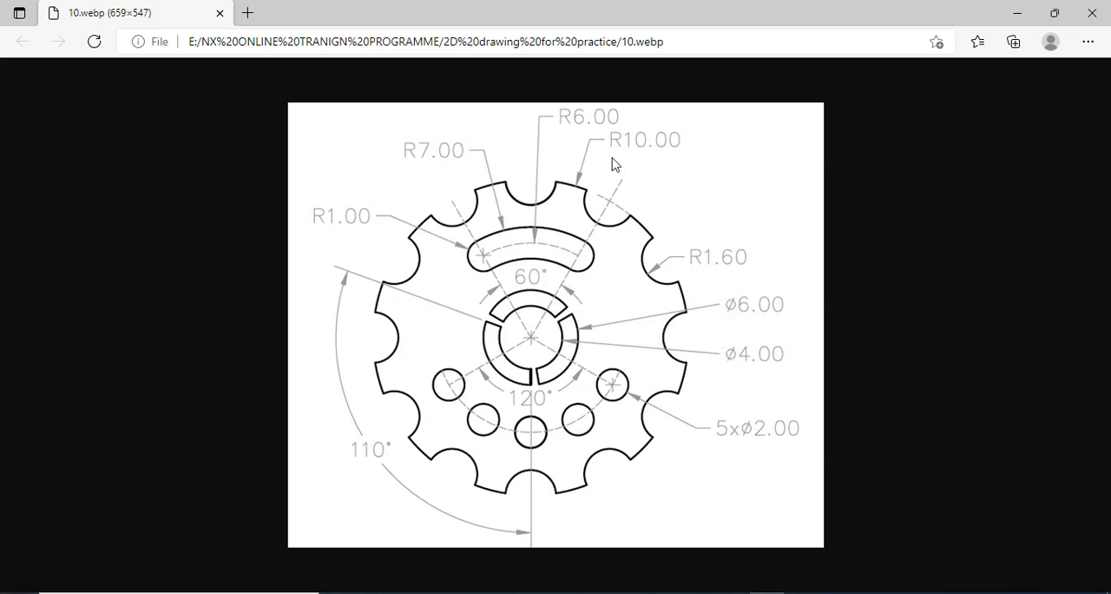
{"action": "left_click", "coordinate": [775, 591]}
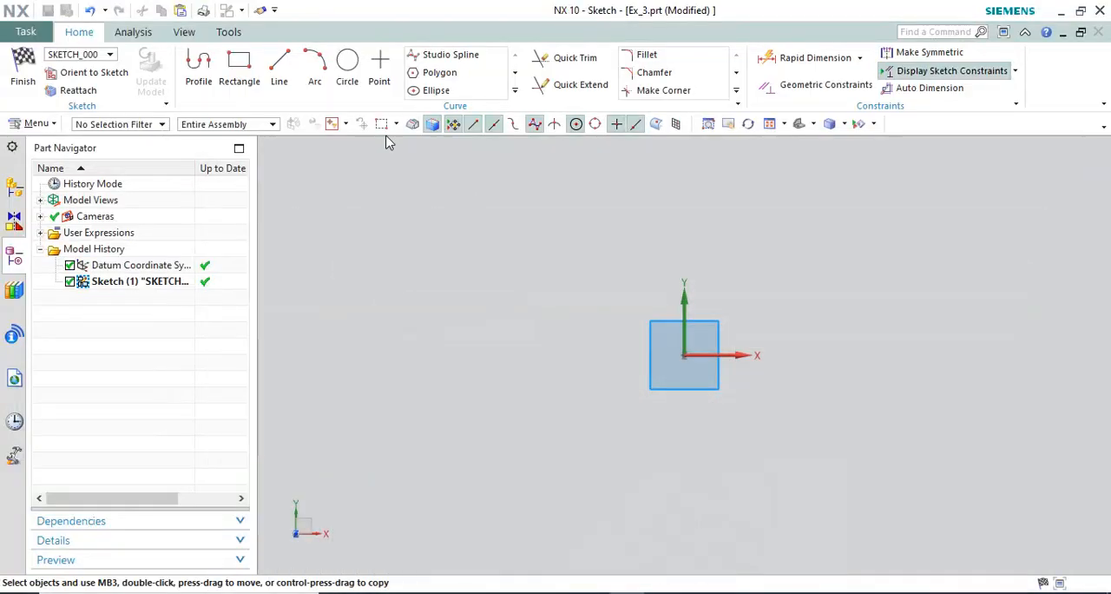
{"action": "left_click", "coordinate": [348, 64]}
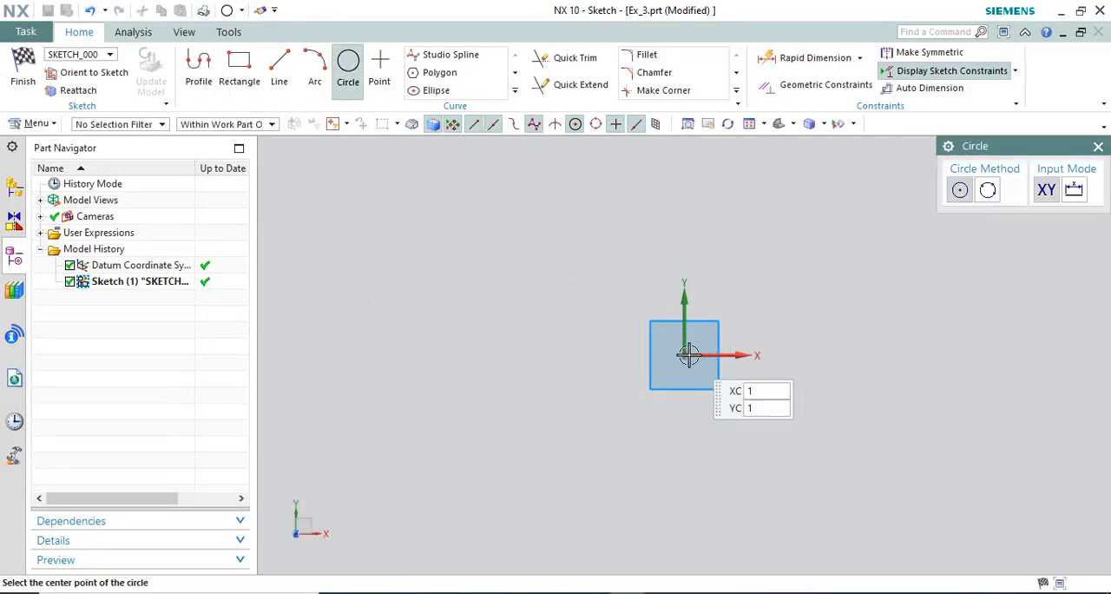
{"action": "left_click", "coordinate": [685, 350]}
{"action": "scroll", "coordinate": [758, 342], "scroll_direction": "up", "scroll_amount": 4}
{"action": "scroll", "coordinate": [618, 383], "scroll_direction": "up", "scroll_amount": 3}
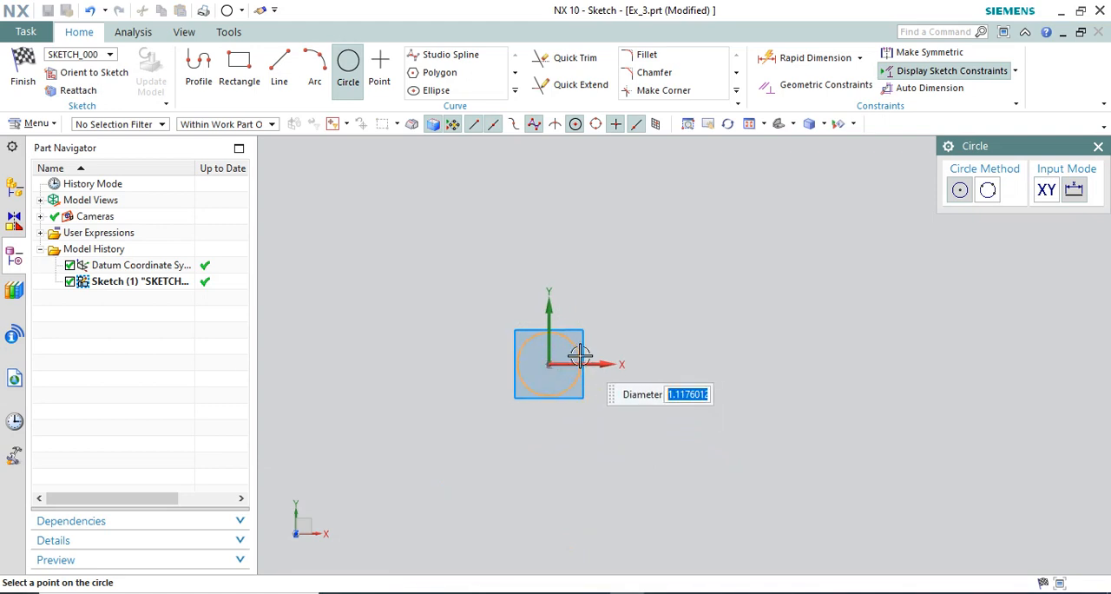
{"action": "left_click", "coordinate": [720, 358]}
Draw two more circles concentric with the first, about 9.7 mm and 20.7 mm in diameter.
{"action": "scroll", "coordinate": [720, 358], "scroll_direction": "down", "scroll_amount": 7}
{"action": "left_click", "coordinate": [697, 355]}
{"action": "left_click", "coordinate": [744, 334]}
{"action": "scroll", "coordinate": [782, 337], "scroll_direction": "up", "scroll_amount": 2}
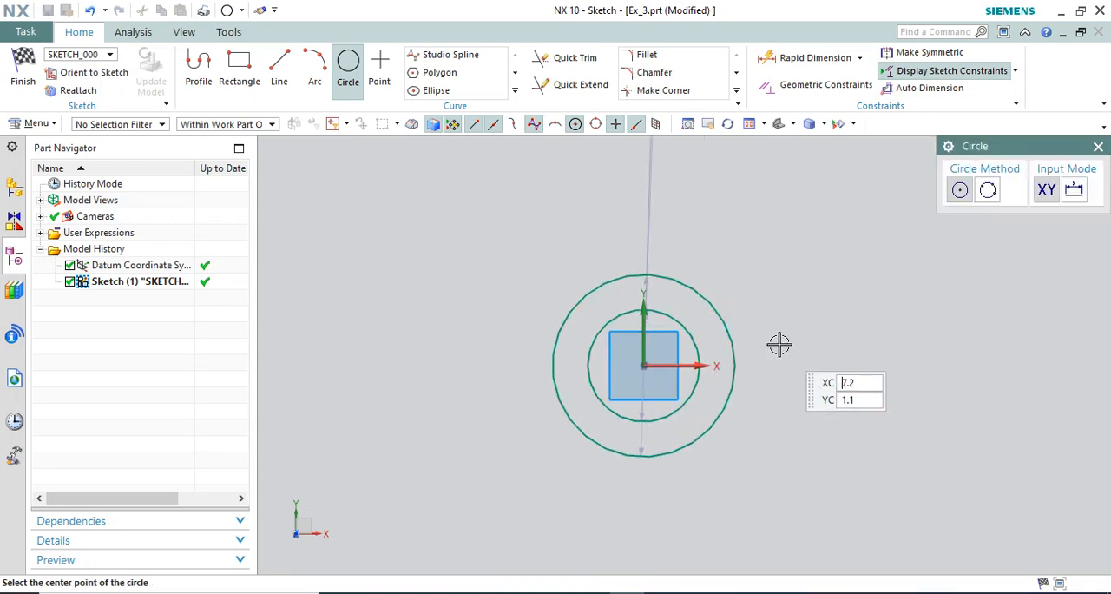
{"action": "left_click", "coordinate": [649, 365]}
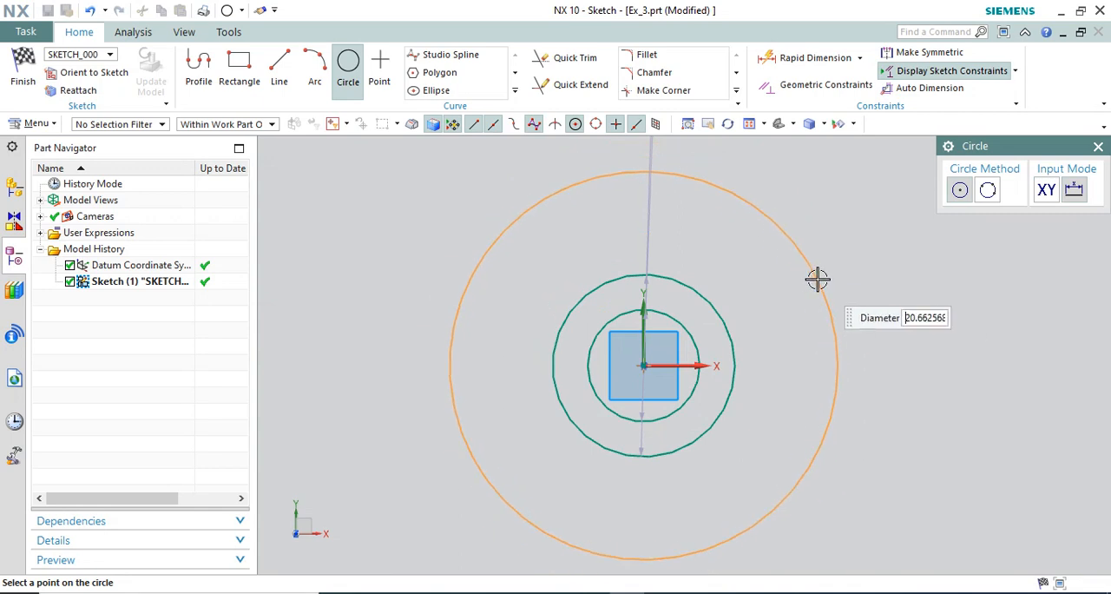
{"action": "left_click", "coordinate": [818, 279]}
{"action": "key", "text": "Escape"}
{"action": "scroll", "coordinate": [695, 273], "scroll_direction": "down", "scroll_amount": 2}
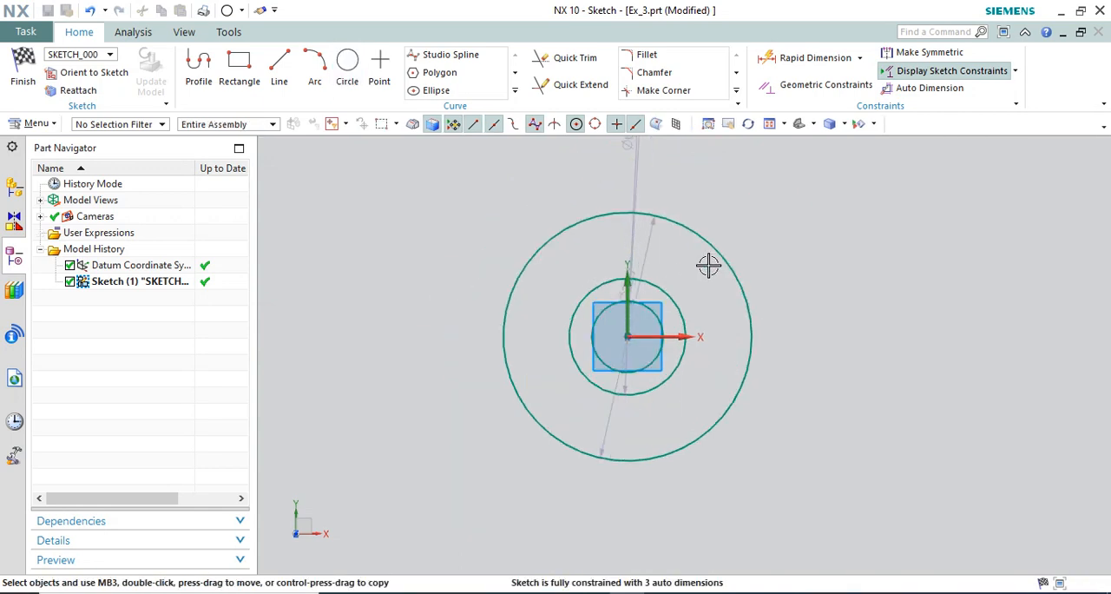
Move the two smaller circles' diameter dimensions outside the geometry and set the middle circle to 6 mm and the inner circle to 4 mm.
{"action": "left_click_drag", "start_coordinate": [643, 164], "coordinate": [764, 225]}
{"action": "left_click_drag", "start_coordinate": [628, 147], "coordinate": [810, 285]}
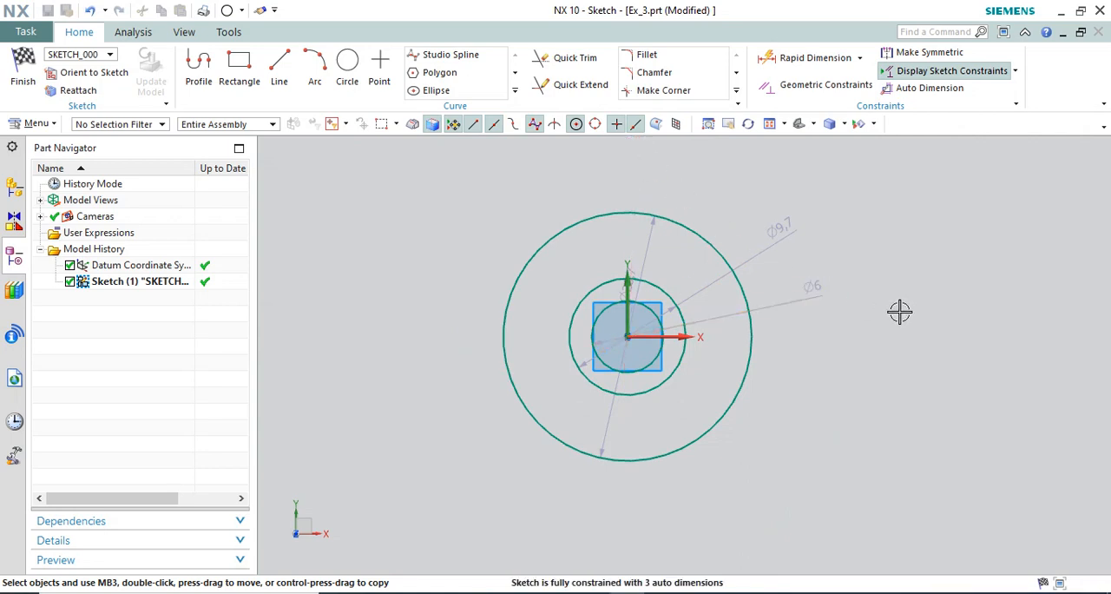
{"action": "double_click", "coordinate": [780, 236]}
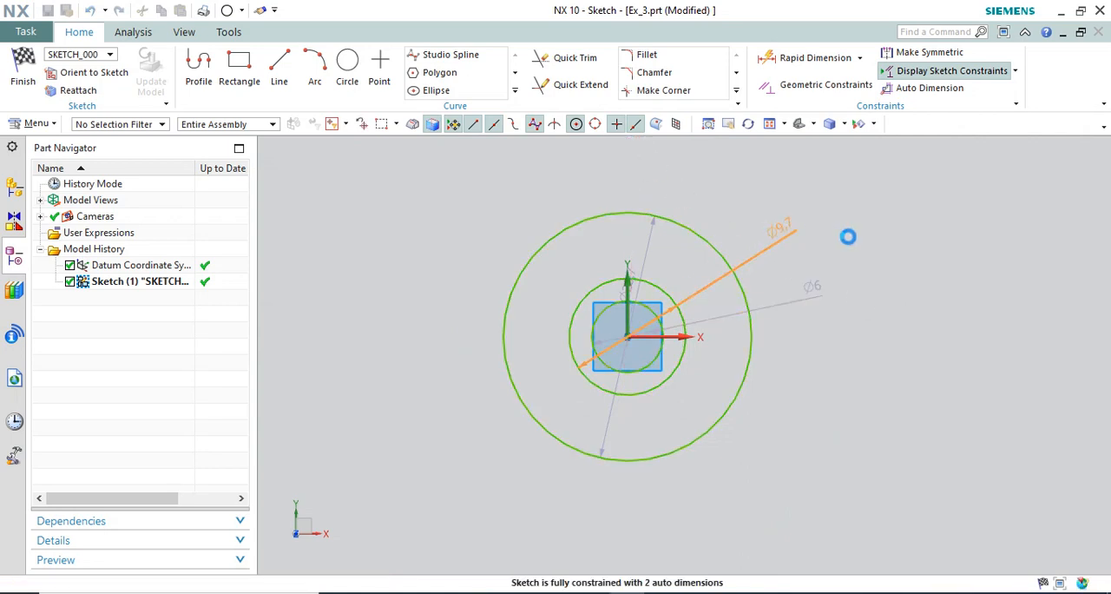
{"action": "type", "text": "6"}
{"action": "key", "text": "Return"}
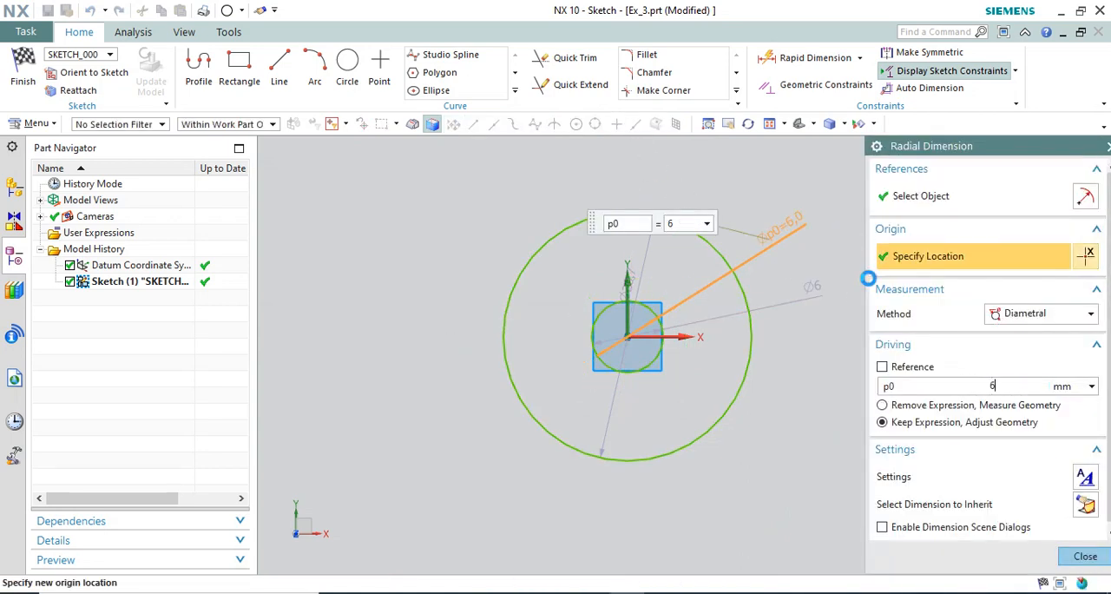
{"action": "middle_click", "coordinate": [832, 295]}
{"action": "double_click", "coordinate": [811, 288]}
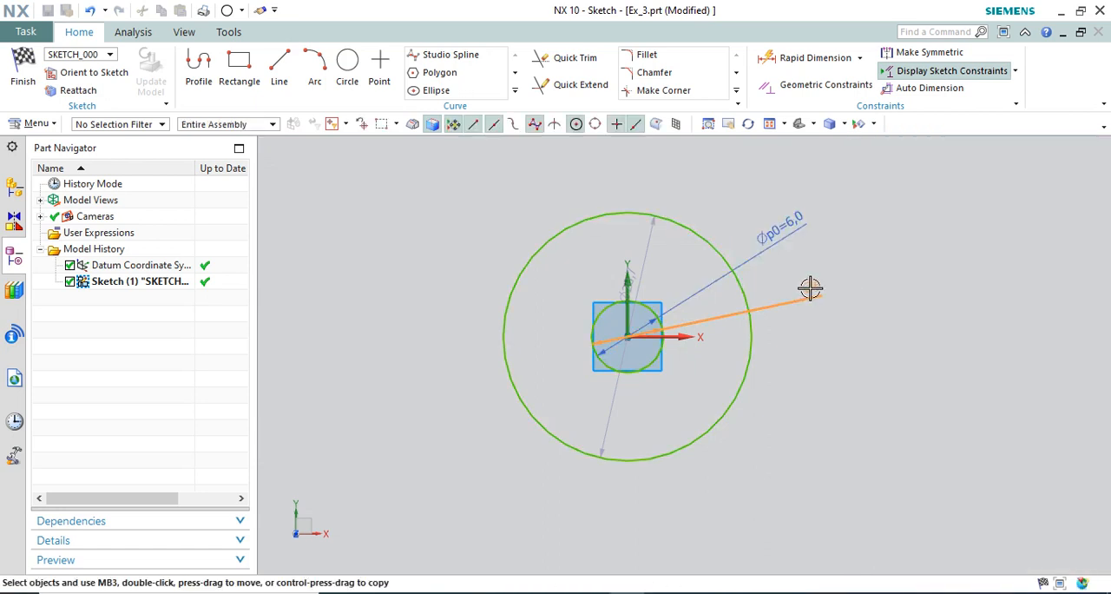
{"action": "type", "text": "4"}
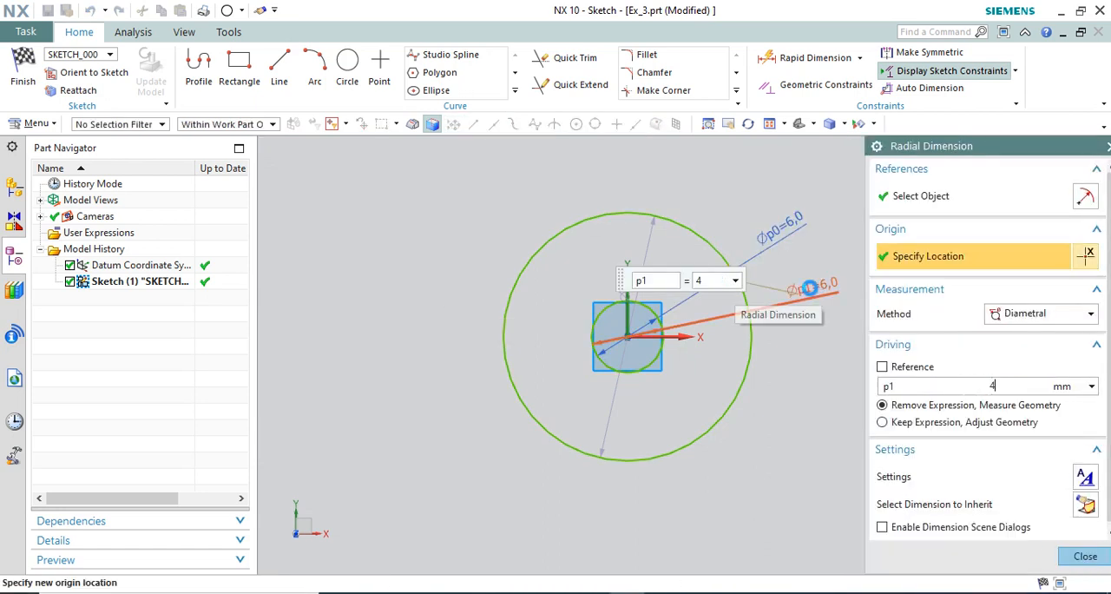
{"action": "key", "text": "Return"}
{"action": "middle_click", "coordinate": [772, 239]}
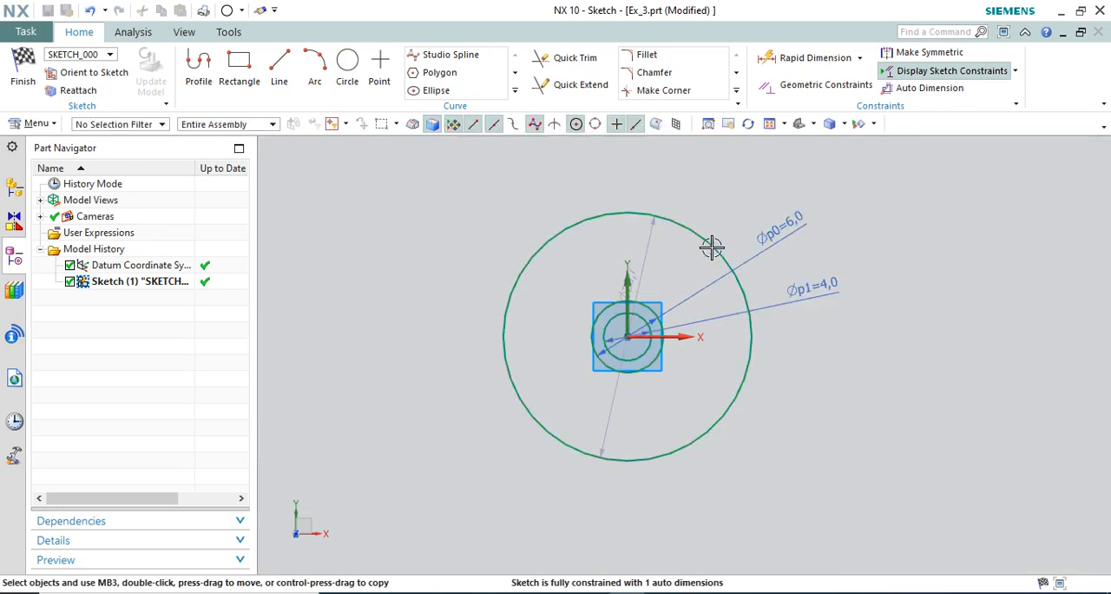
Set the outer circle's diameter to 20 mm and place its dimension outside the circle.
{"action": "double_click", "coordinate": [651, 236]}
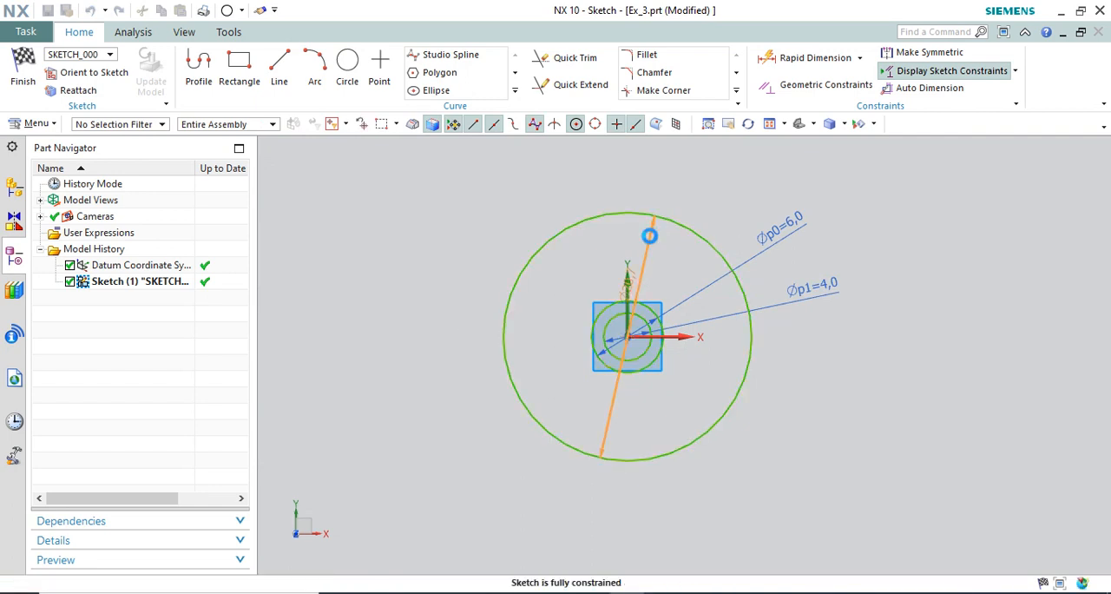
{"action": "type", "text": "20"}
{"action": "key", "text": "Return"}
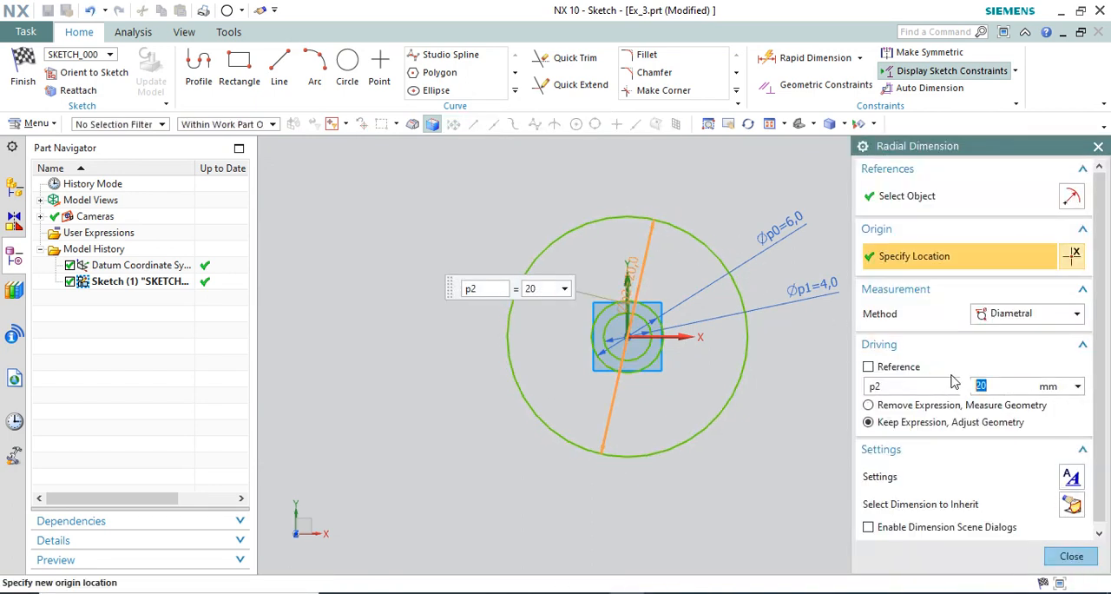
{"action": "middle_click", "coordinate": [807, 217]}
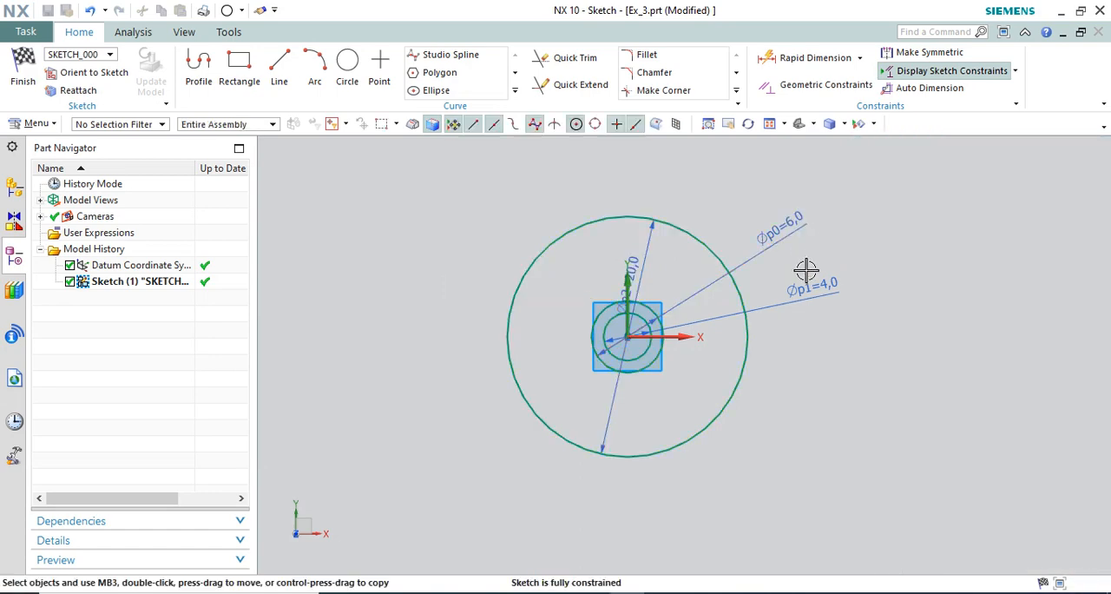
{"action": "scroll", "coordinate": [720, 278], "scroll_direction": "up", "scroll_amount": 1}
{"action": "left_click_drag", "start_coordinate": [611, 265], "coordinate": [843, 347]}
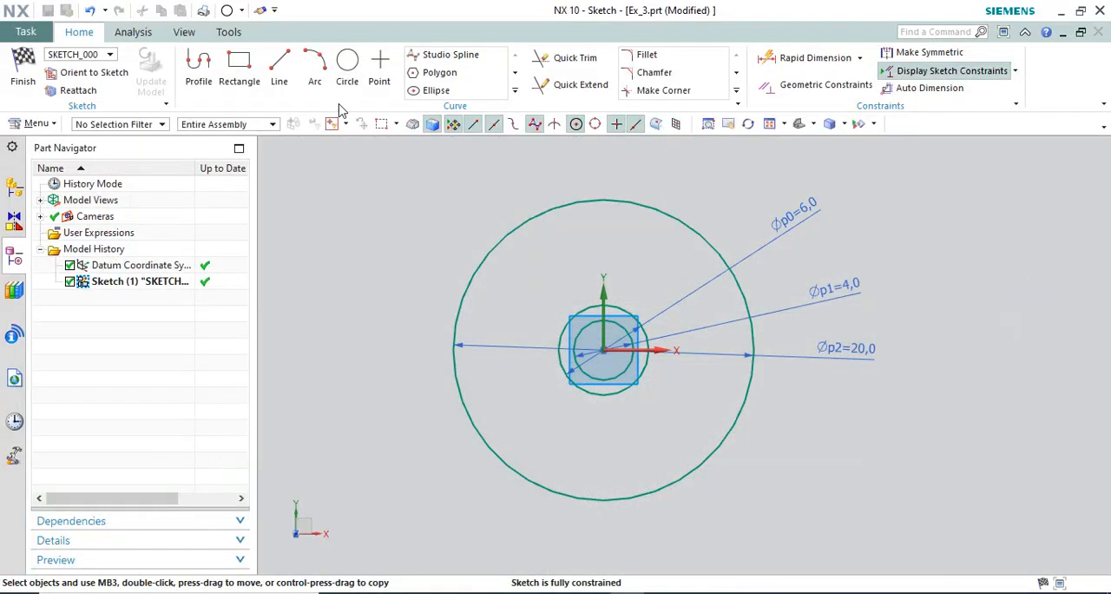
Draw a 12 mm diameter circle centred on the sketch origin.
{"action": "left_click", "coordinate": [347, 69]}
{"action": "left_click", "coordinate": [603, 350]}
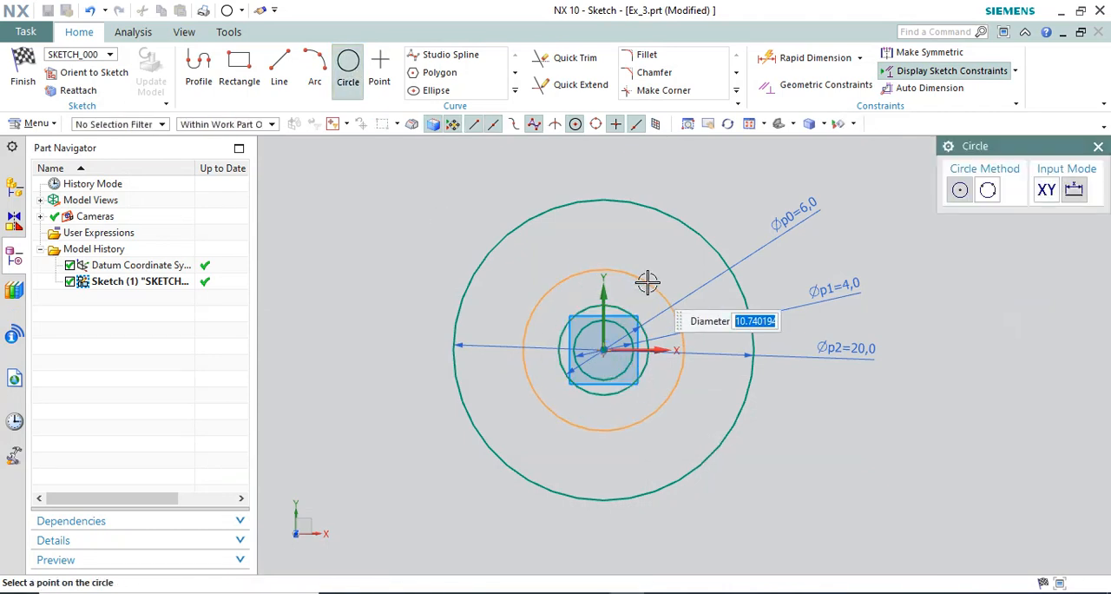
{"action": "type", "text": "1"}
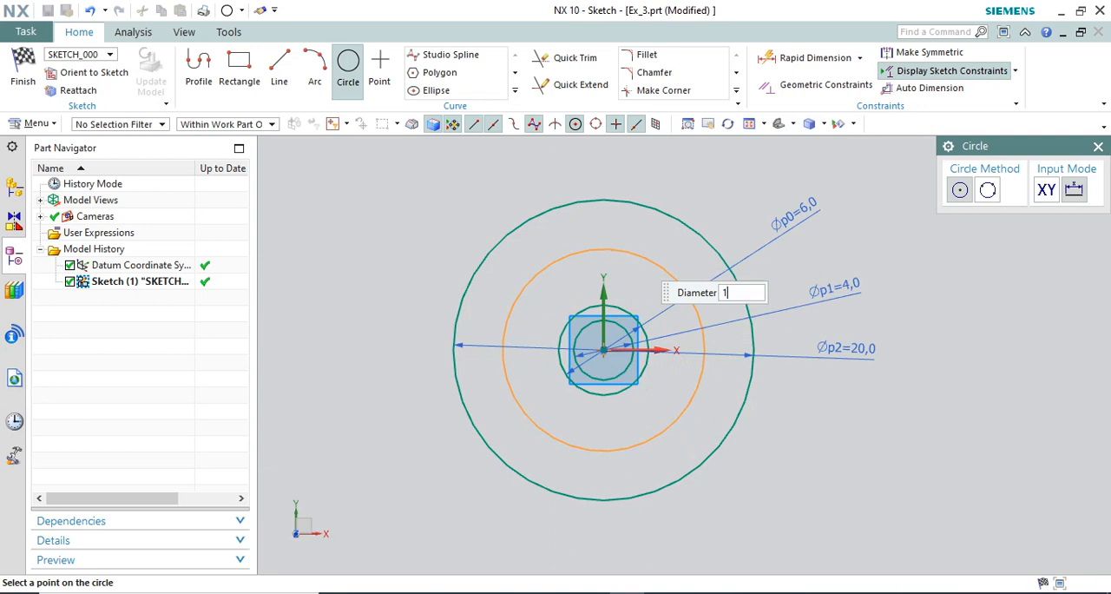
{"action": "type", "text": "2"}
{"action": "key", "text": "Return"}
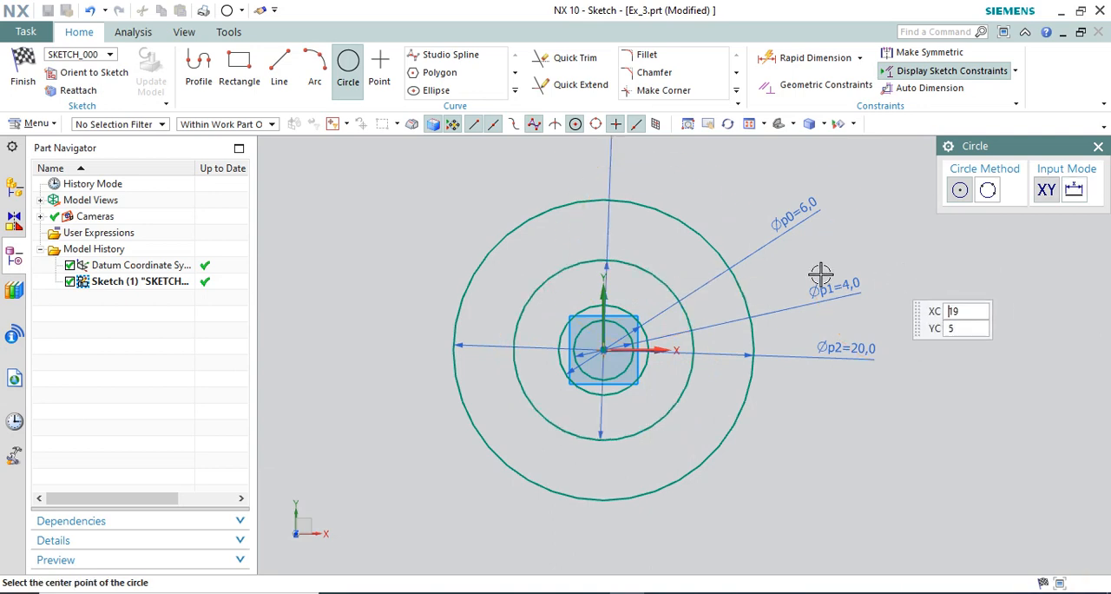
{"action": "scroll", "coordinate": [670, 317], "scroll_direction": "up", "scroll_amount": 3}
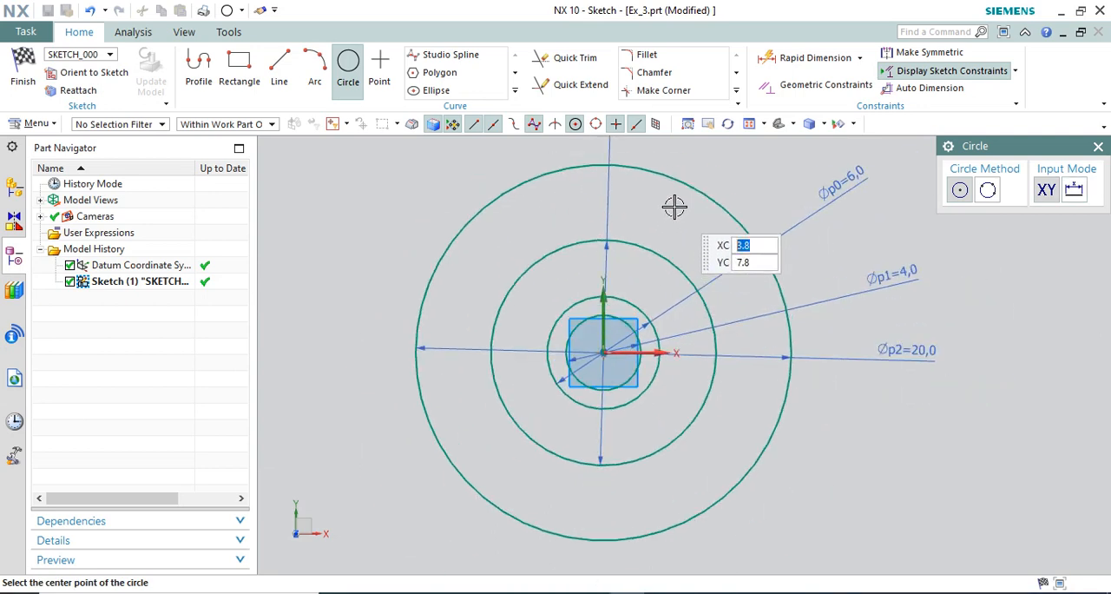
{"action": "key", "text": "Escape"}
Compare with the reference drawing and convert the 12 mm circle to a reference curve.
{"action": "key", "text": "alt+Tab"}
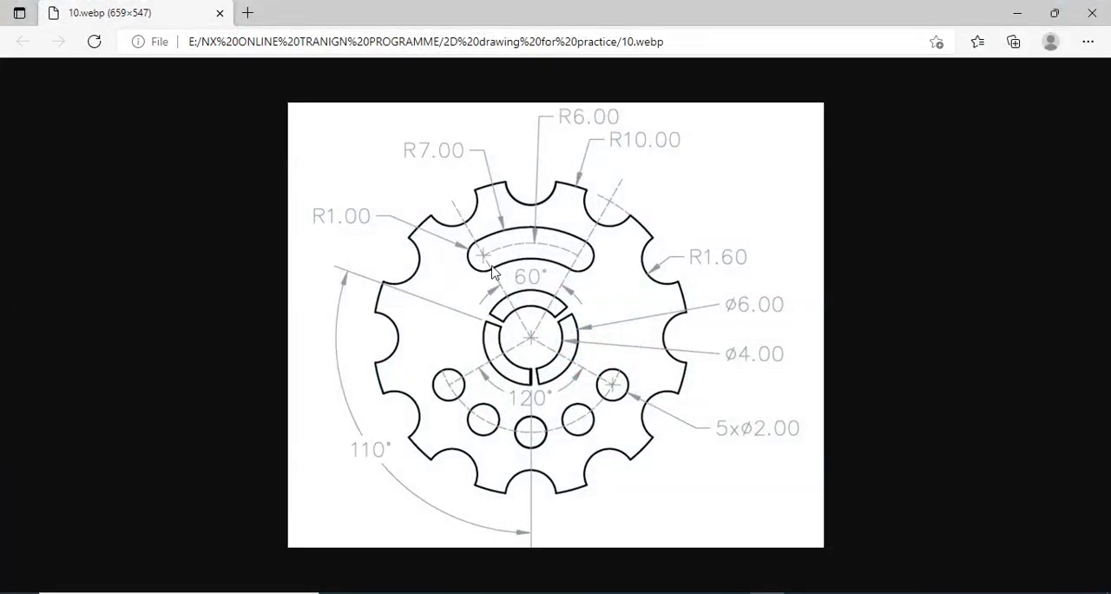
{"action": "key", "text": "alt+Tab"}
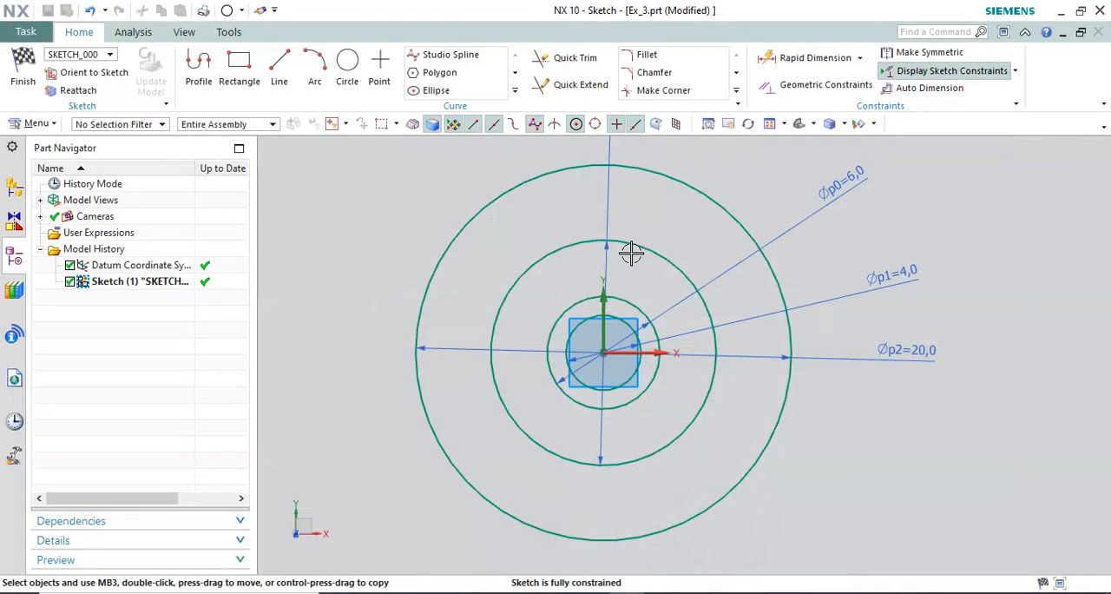
{"action": "left_click", "coordinate": [670, 243]}
{"action": "left_click", "coordinate": [657, 244]}
{"action": "right_click", "coordinate": [657, 244]}
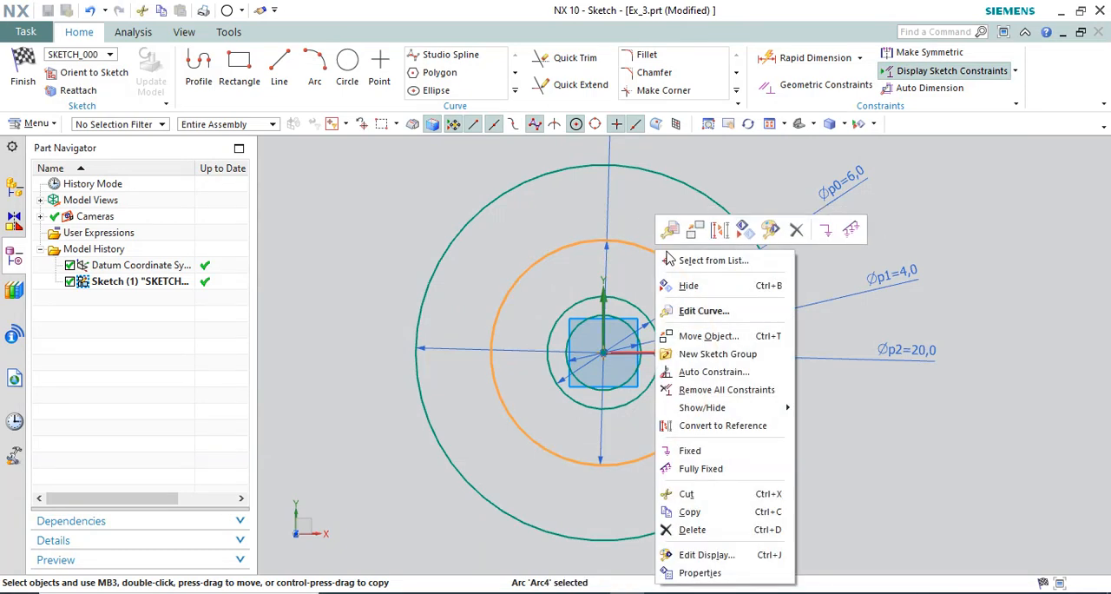
{"action": "left_click", "coordinate": [711, 426]}
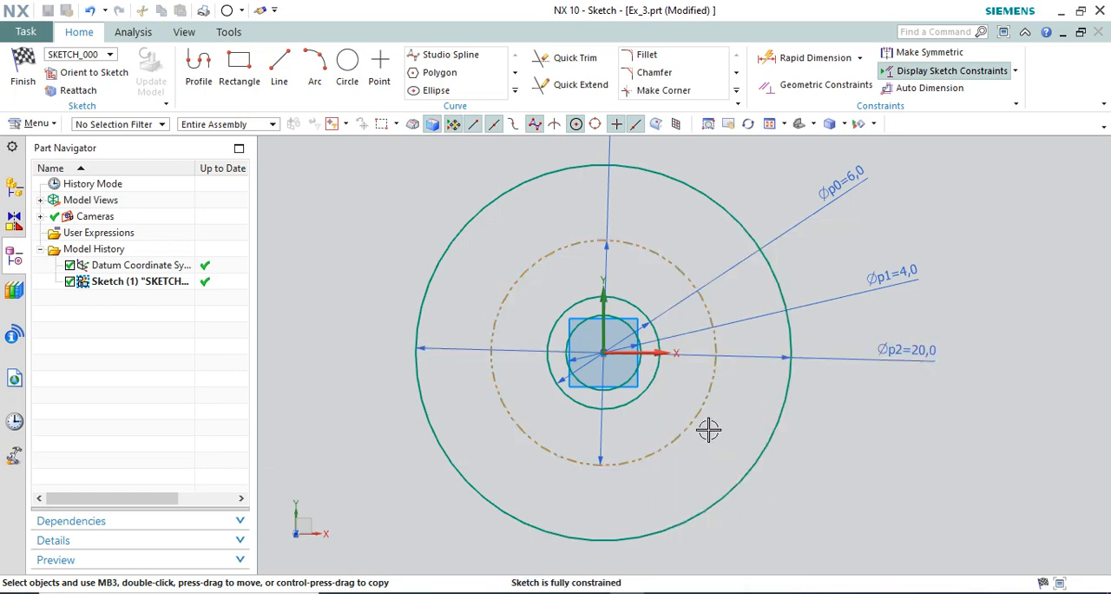
{"action": "scroll", "coordinate": [673, 469], "scroll_direction": "down", "scroll_amount": 1}
{"action": "scroll", "coordinate": [690, 436], "scroll_direction": "up", "scroll_amount": 1}
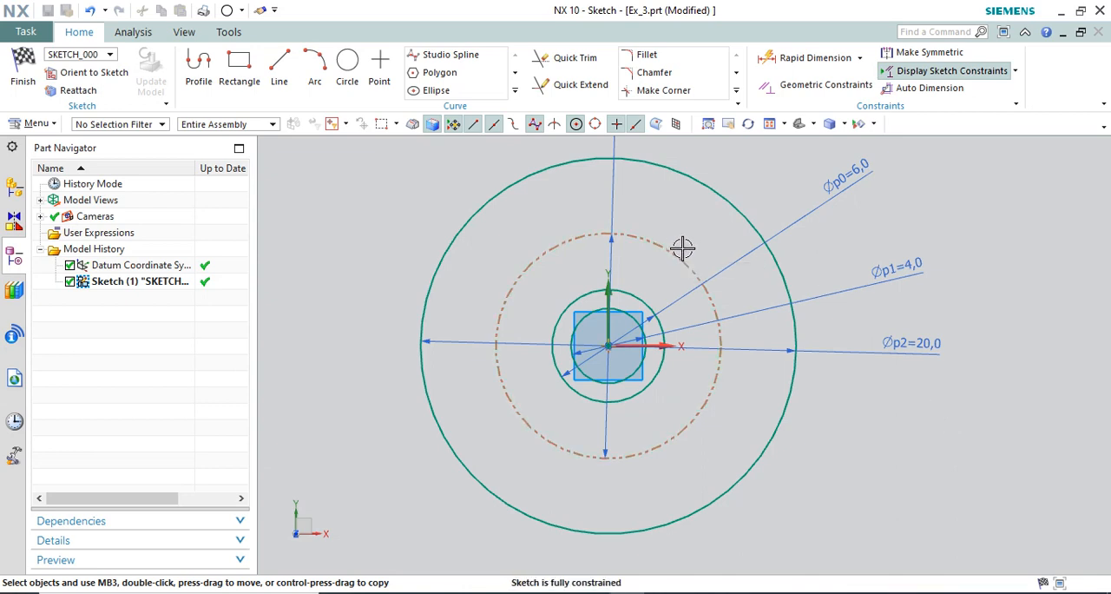
Draw a vertical line about 14.6 mm long from the circles' centre downward past the outer circle, and consult the reference drawing again.
{"action": "left_click", "coordinate": [280, 66]}
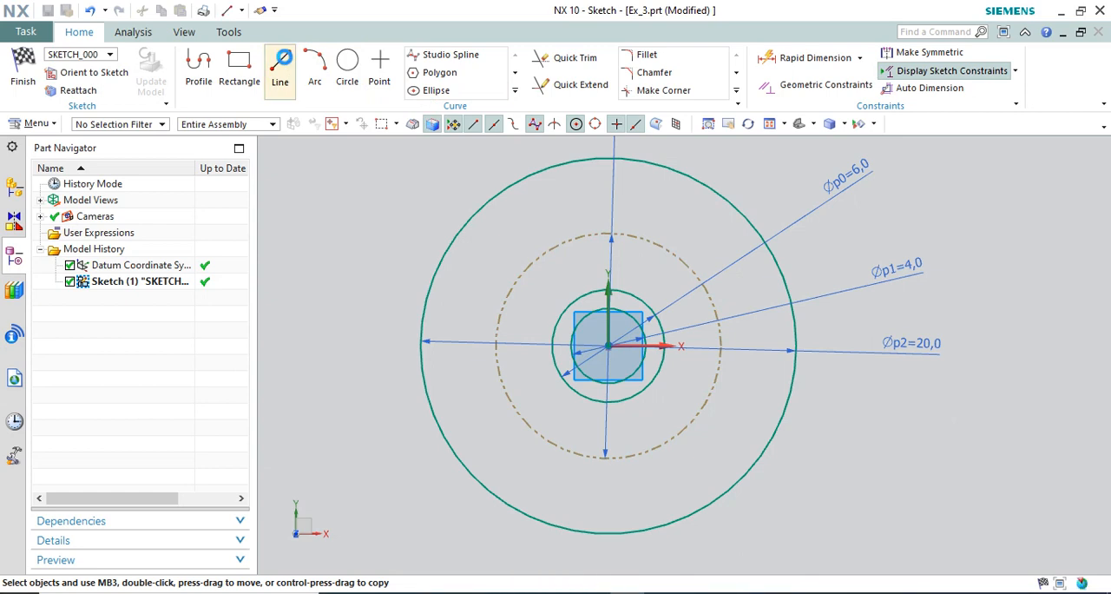
{"action": "left_click", "coordinate": [608, 347]}
{"action": "scroll", "coordinate": [609, 249], "scroll_direction": "down", "scroll_amount": 3}
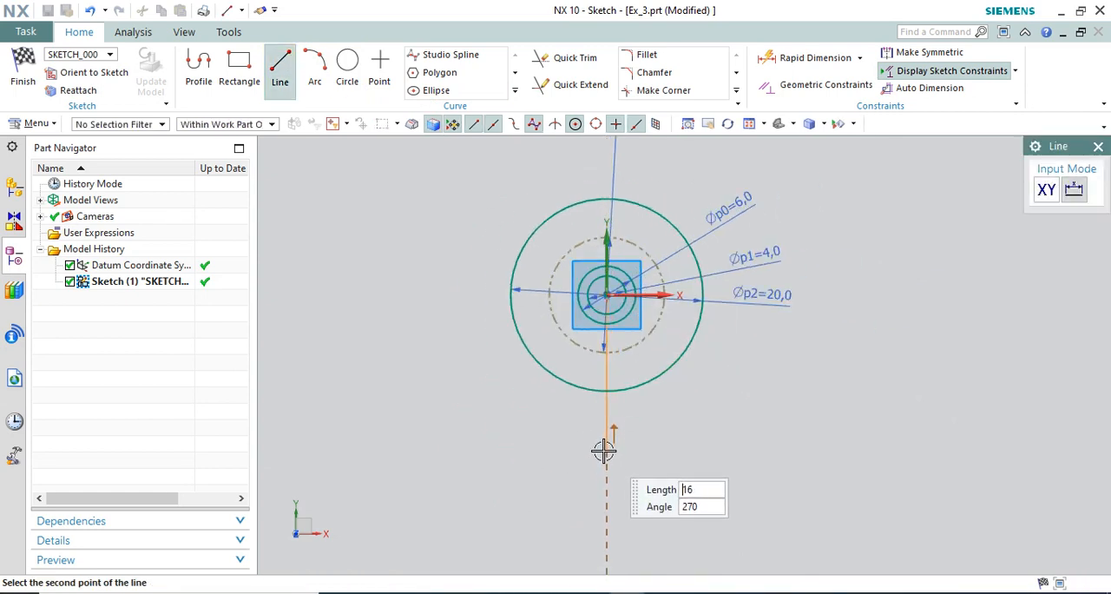
{"action": "scroll", "coordinate": [606, 438], "scroll_direction": "up", "scroll_amount": 3}
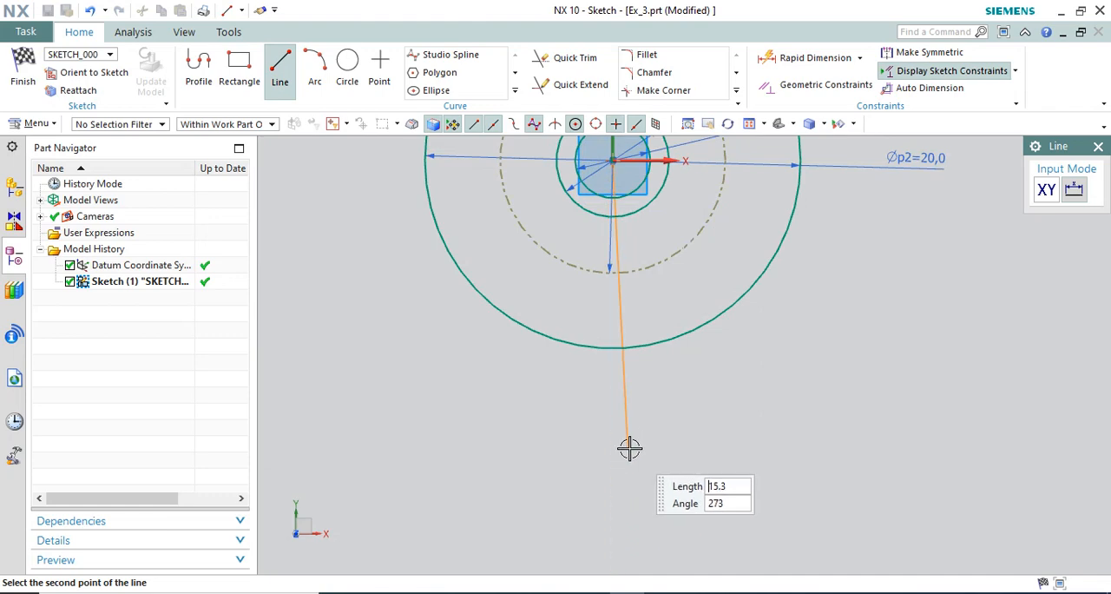
{"action": "left_click", "coordinate": [625, 435]}
{"action": "scroll", "coordinate": [620, 472], "scroll_direction": "down", "scroll_amount": 3}
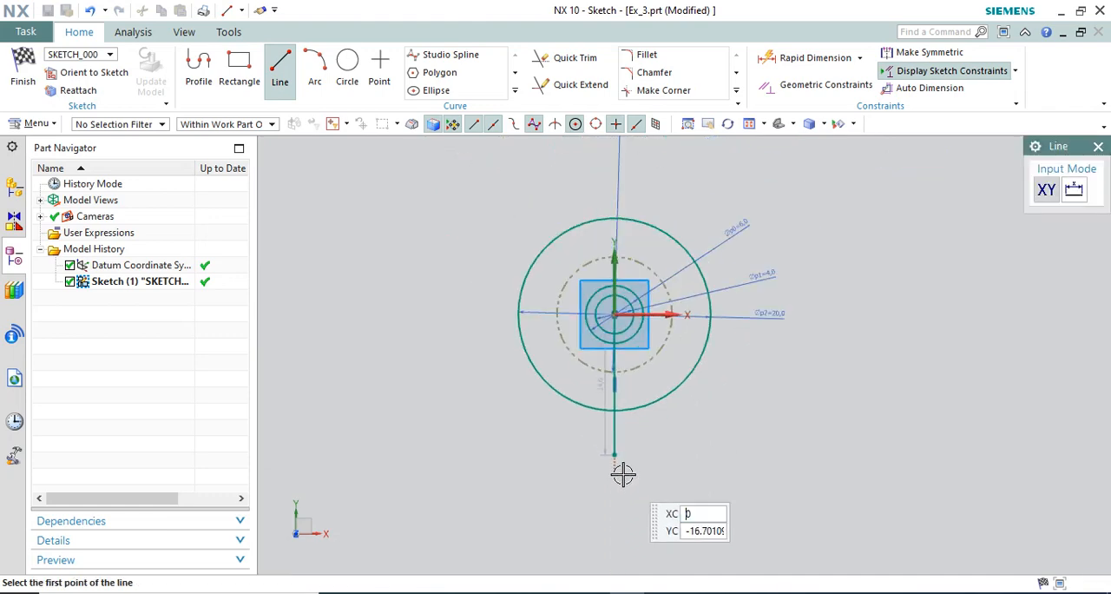
{"action": "key", "text": "alt+Tab"}
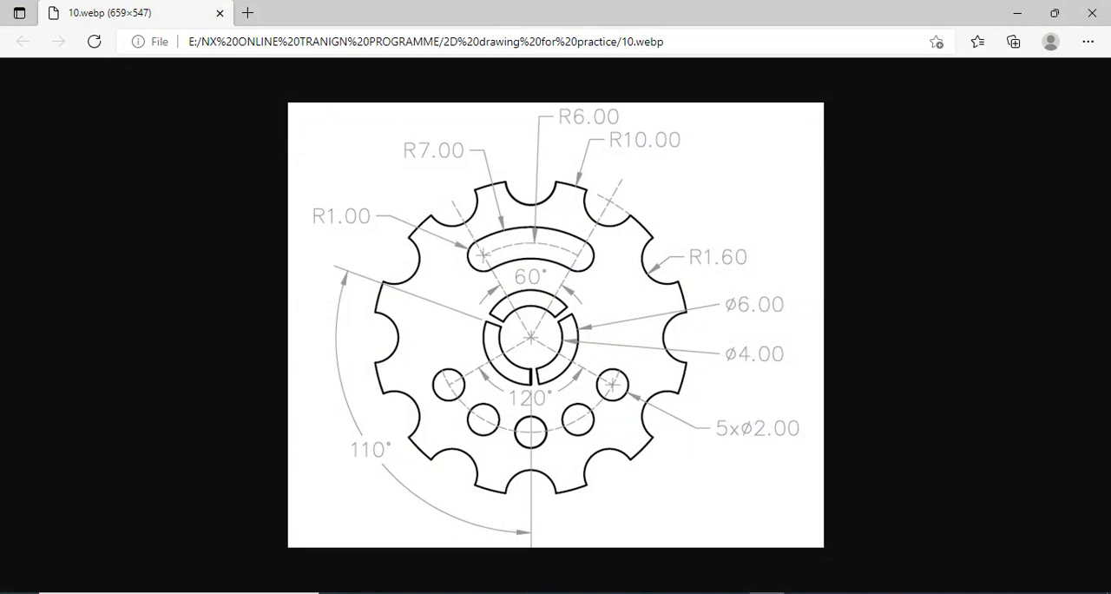
{"action": "key", "text": "alt+Tab"}
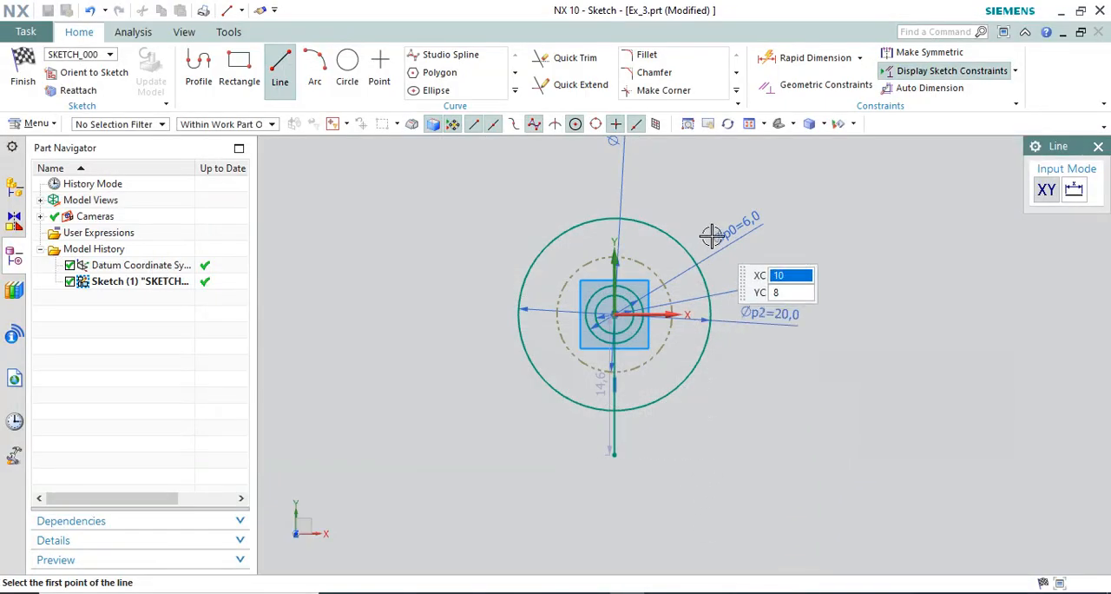
Draw a slanted line about 15.5 mm long from the circles' centre up past the outer circle at about 51°, and consult the reference drawing.
{"action": "scroll", "coordinate": [671, 356], "scroll_direction": "up", "scroll_amount": 2}
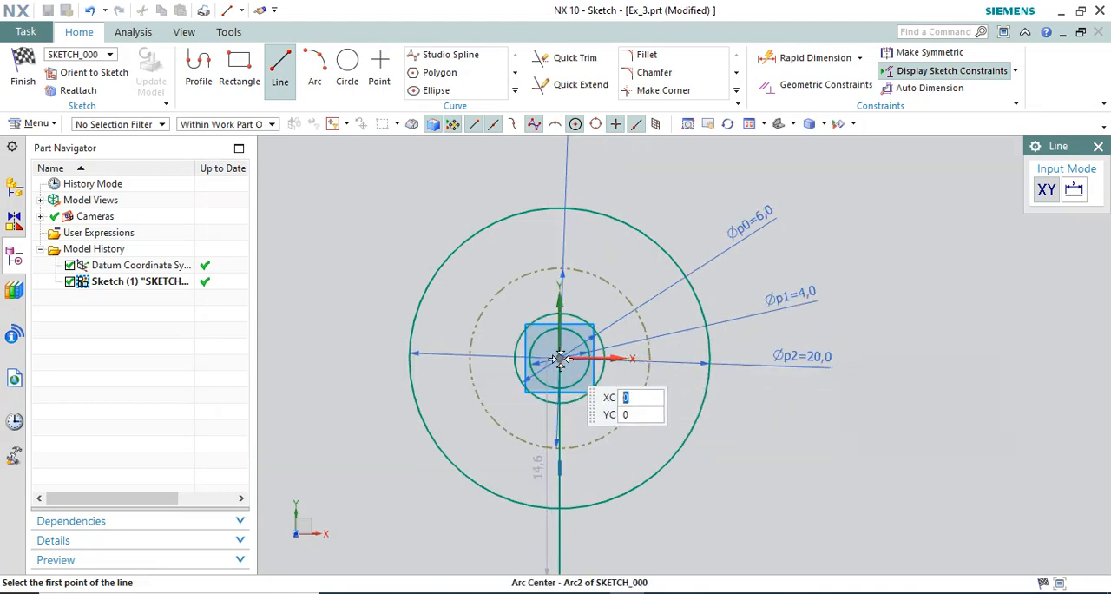
{"action": "left_click", "coordinate": [584, 369]}
{"action": "left_click", "coordinate": [701, 171]}
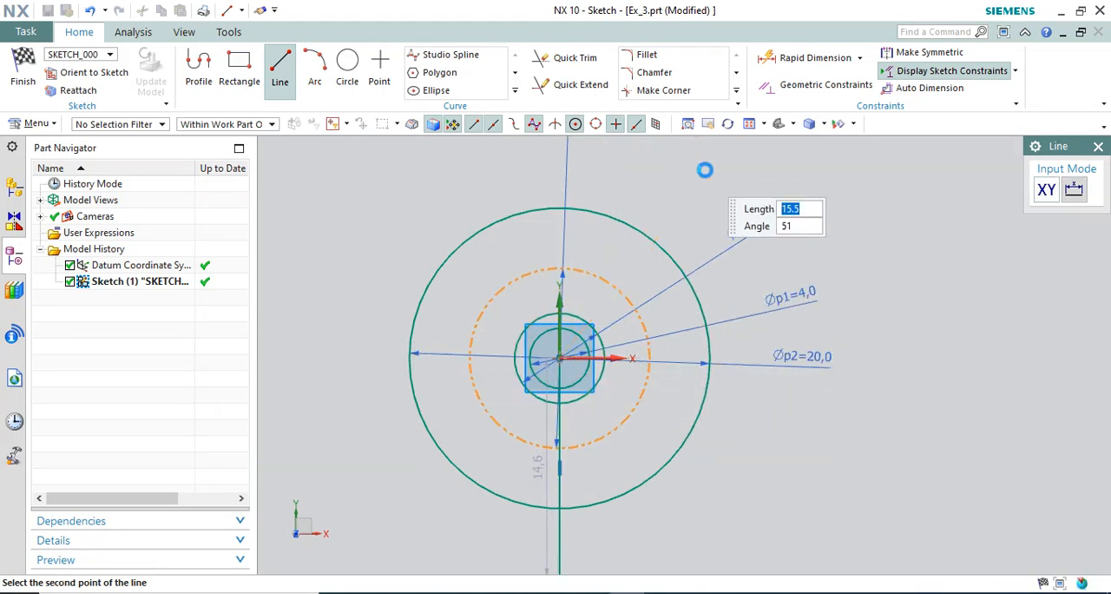
{"action": "key", "text": "Escape"}
{"action": "key", "text": "alt+Tab"}
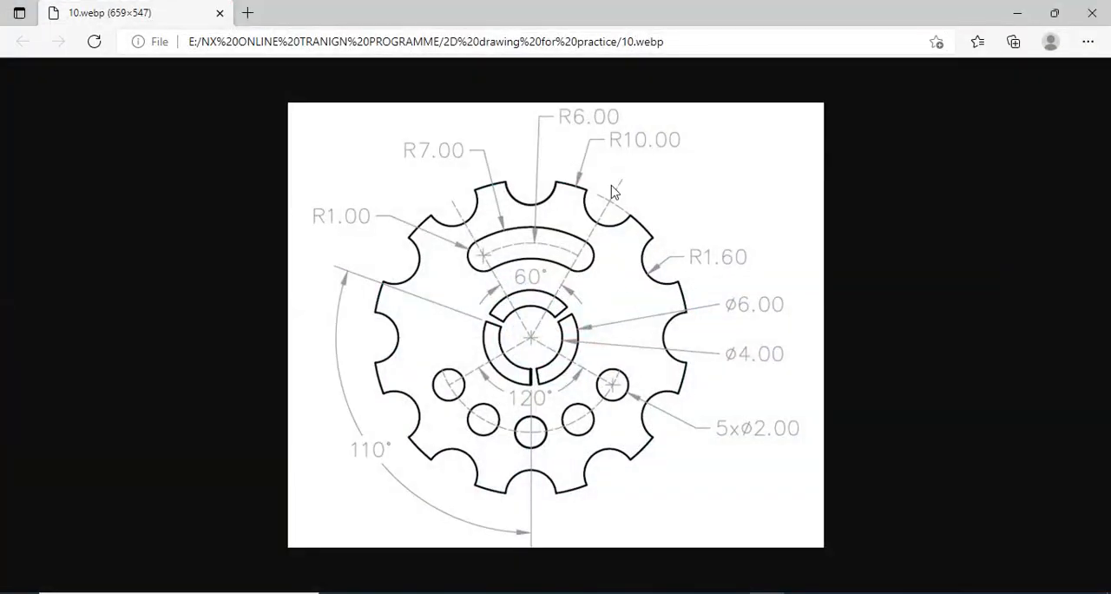
{"action": "key", "text": "alt+Tab"}
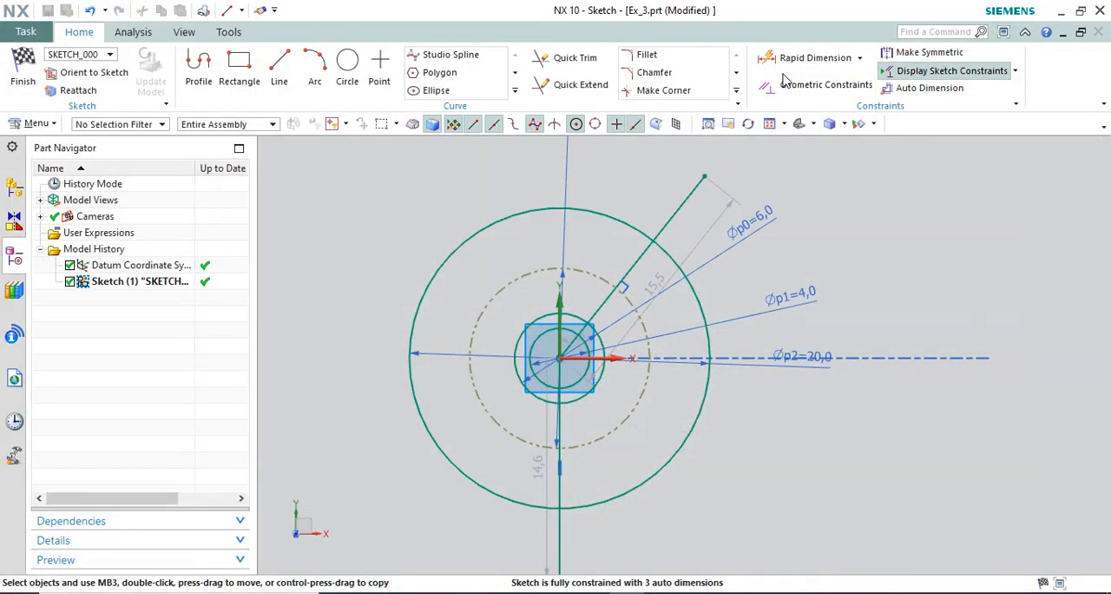
Add a 30° angular dimension between the slanted line and the sketch's Y axis.
{"action": "left_click", "coordinate": [860, 58]}
{"action": "left_click", "coordinate": [790, 152]}
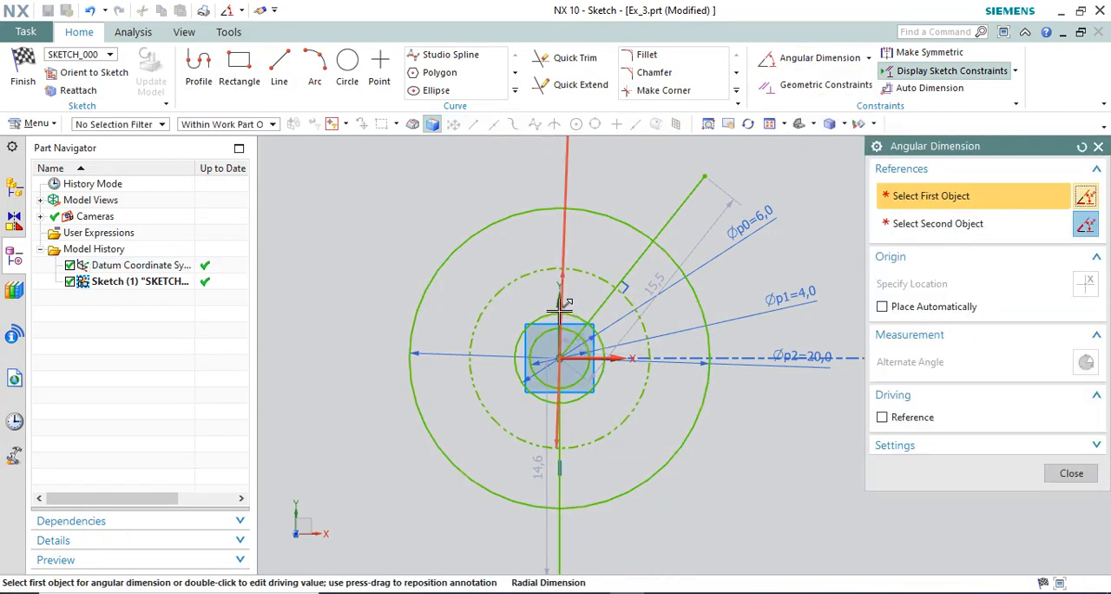
{"action": "left_click", "coordinate": [601, 301]}
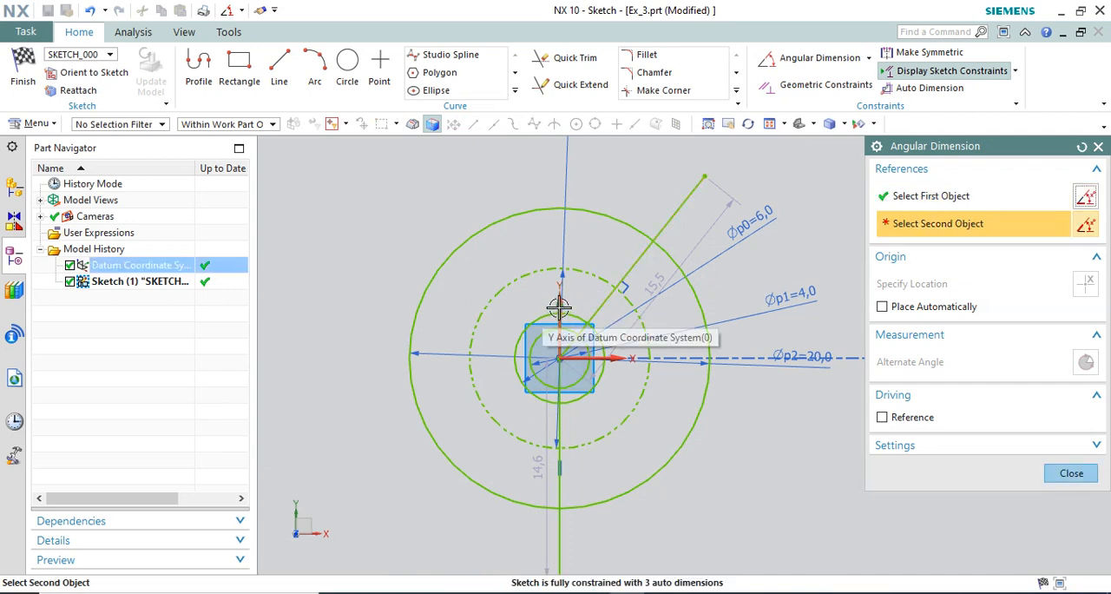
{"action": "left_click", "coordinate": [560, 300]}
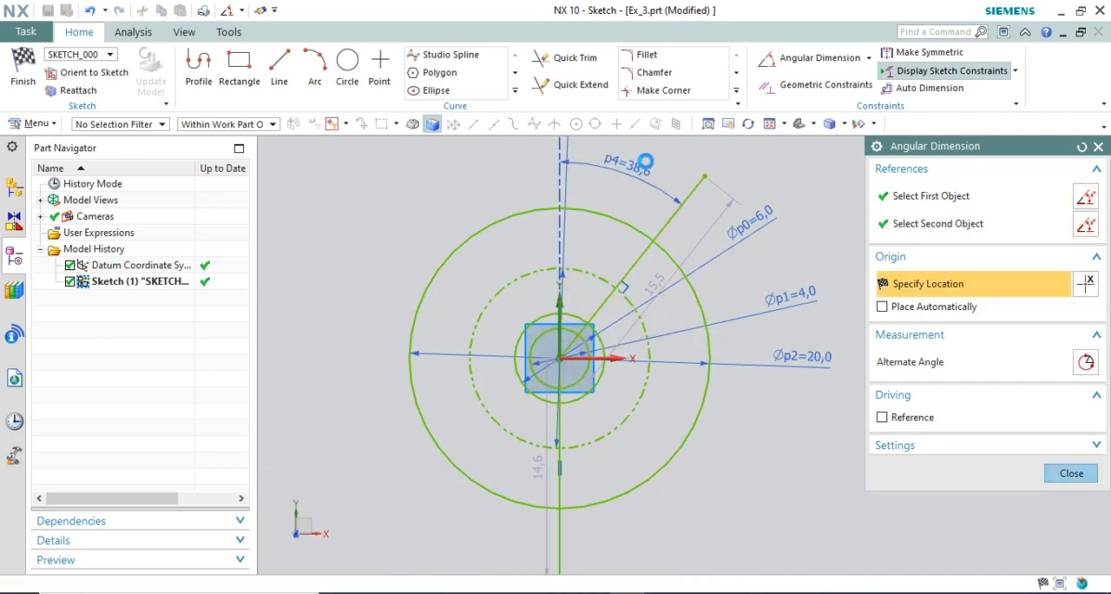
{"action": "left_click", "coordinate": [649, 153]}
{"action": "double_click", "coordinate": [650, 153]}
{"action": "type", "text": "30"}
{"action": "key", "text": "Return"}
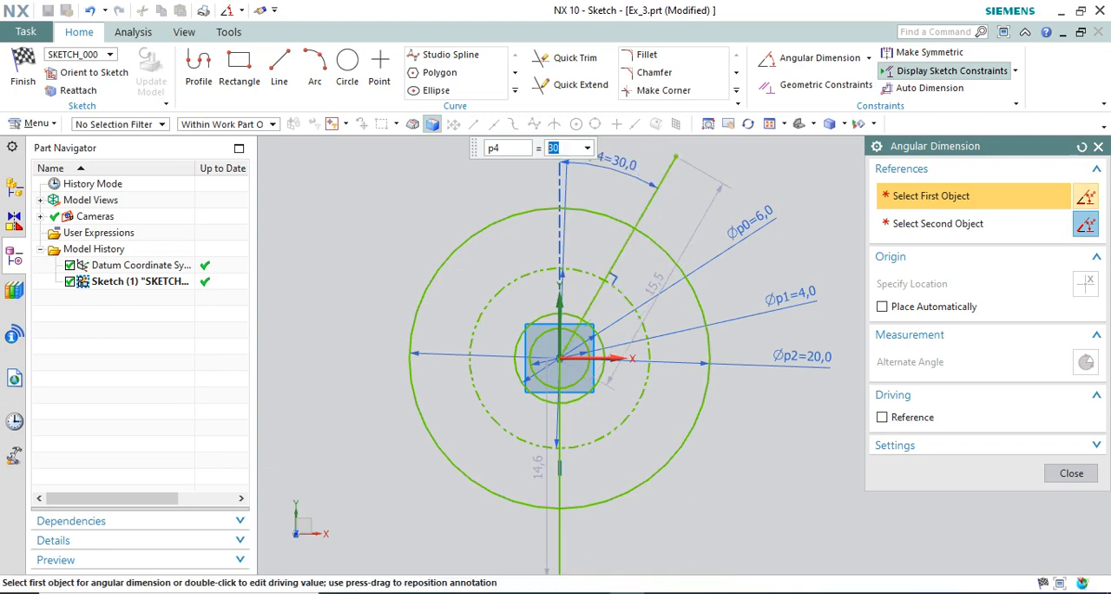
{"action": "key", "text": "Escape"}
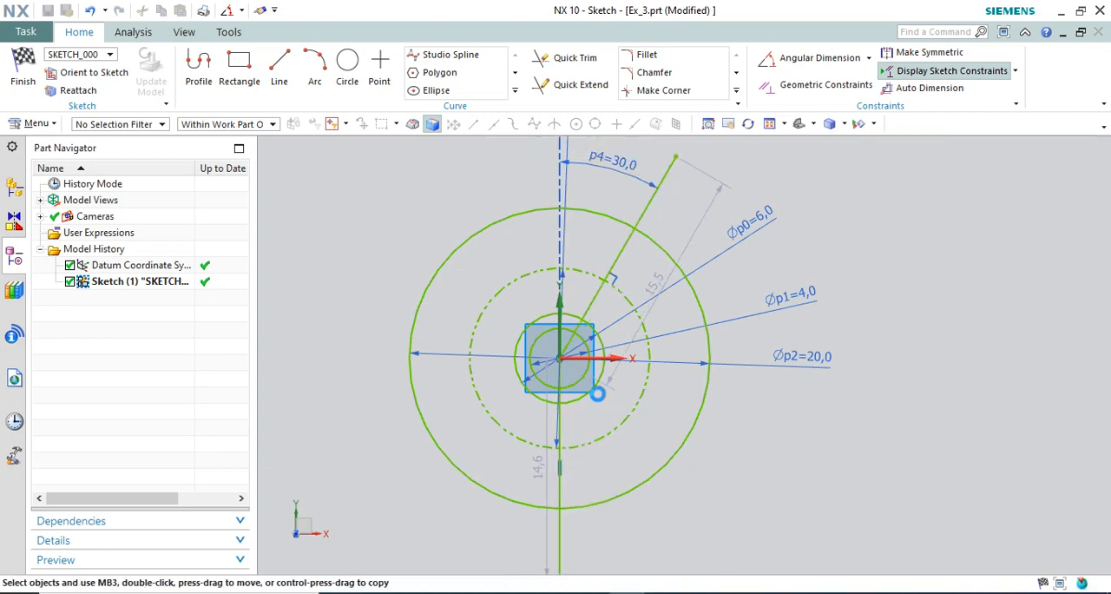
Convert the slanted line and the vertical line below the centre to reference curves.
{"action": "right_click", "coordinate": [647, 206]}
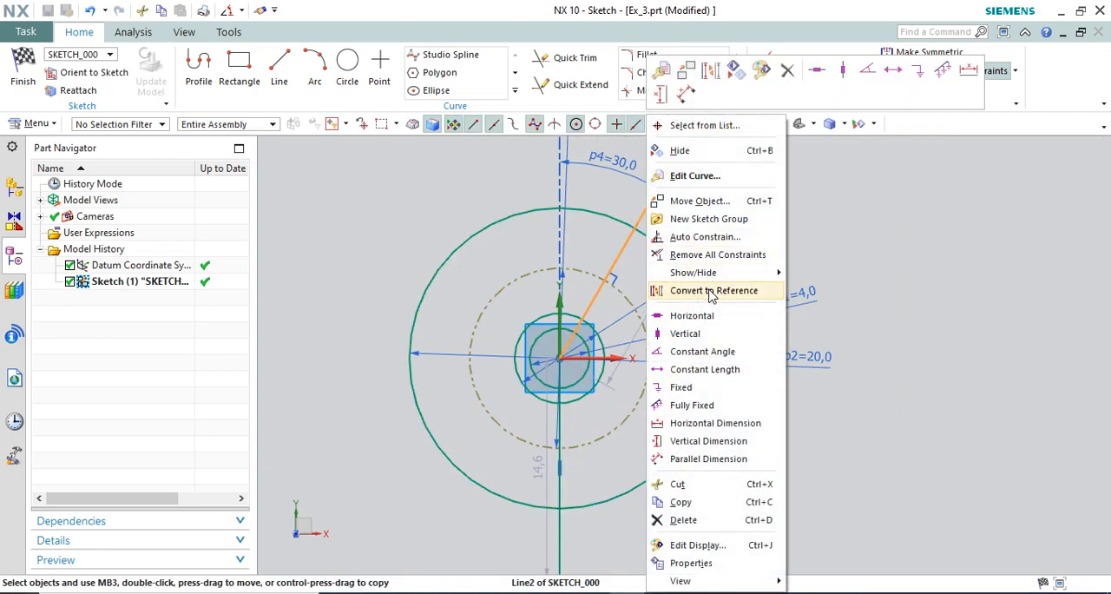
{"action": "left_click", "coordinate": [699, 221]}
{"action": "right_click", "coordinate": [562, 457]}
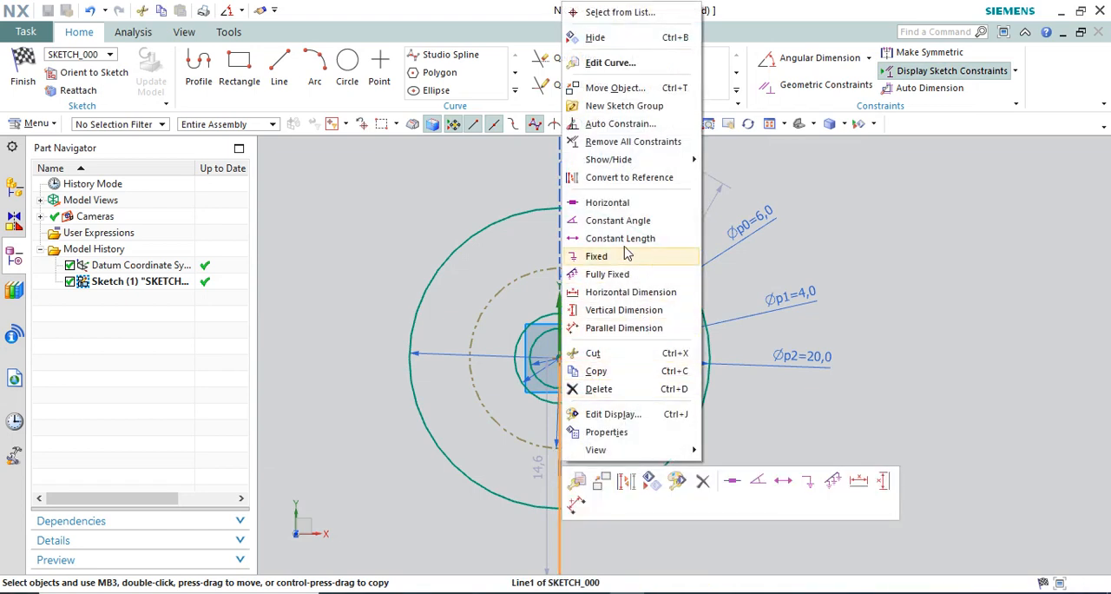
{"action": "left_click", "coordinate": [623, 184]}
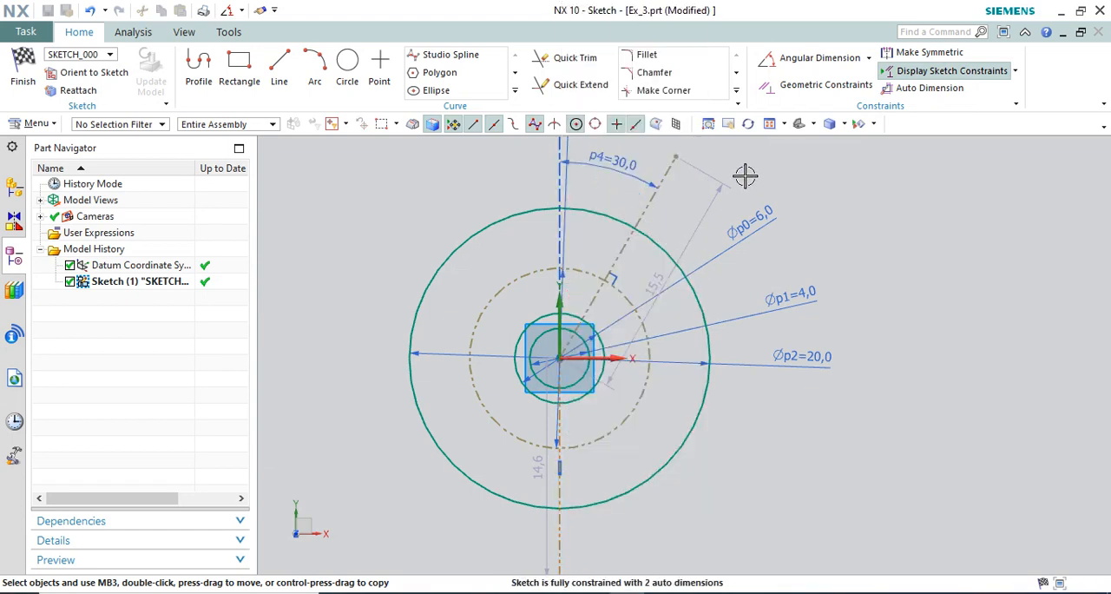
Mirror the slanted reference line about the Y axis with Mirror Curve.
{"action": "left_click", "coordinate": [517, 92]}
{"action": "left_click", "coordinate": [448, 108]}
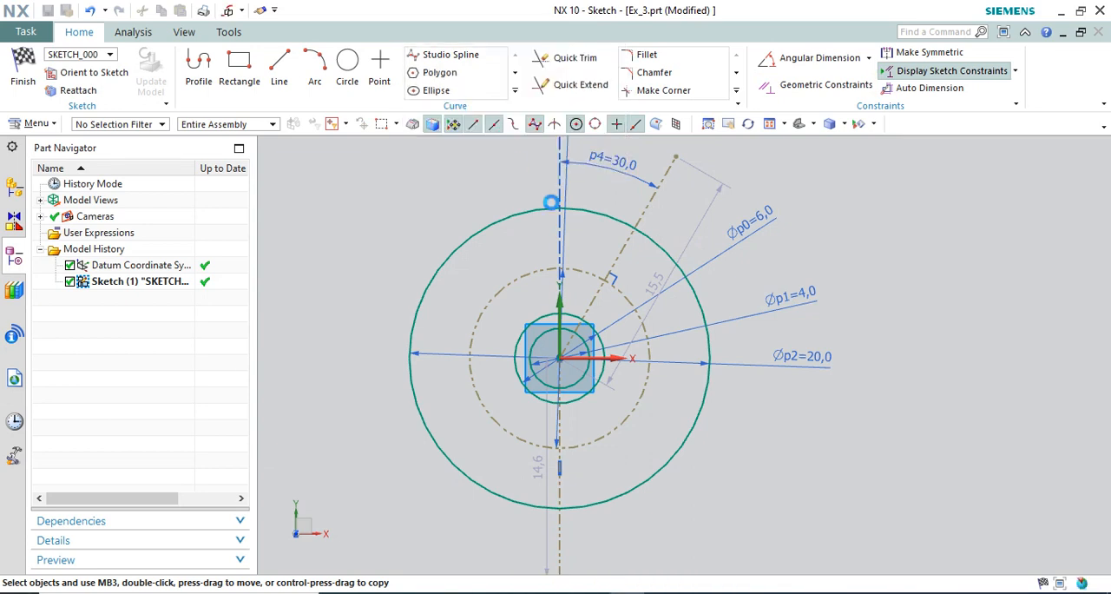
{"action": "left_click", "coordinate": [621, 251]}
{"action": "scroll", "coordinate": [556, 321], "scroll_direction": "up", "scroll_amount": 3}
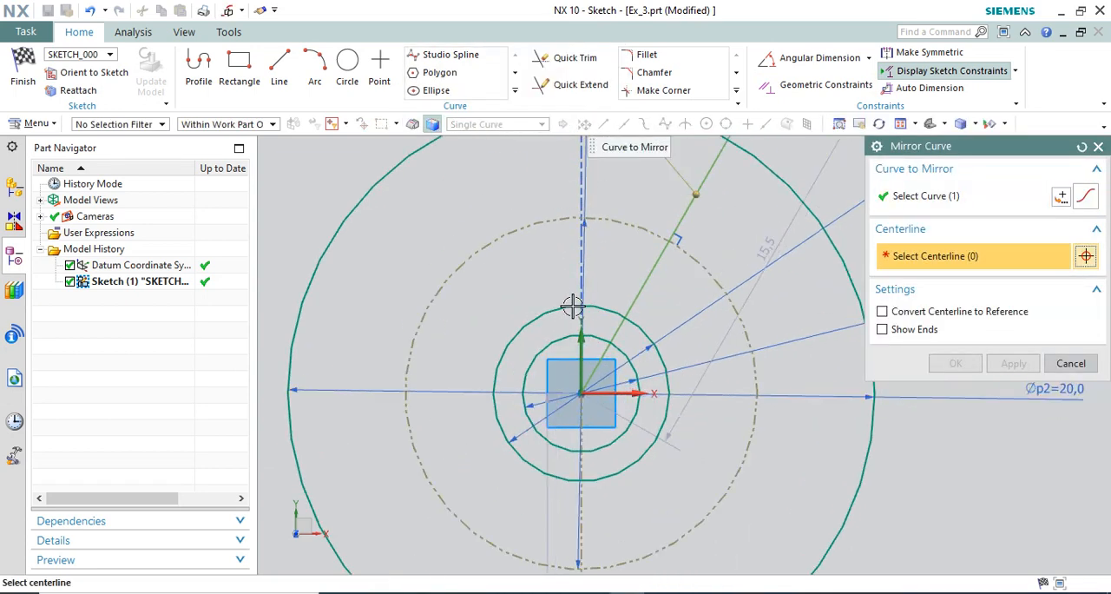
{"action": "left_click", "coordinate": [582, 323]}
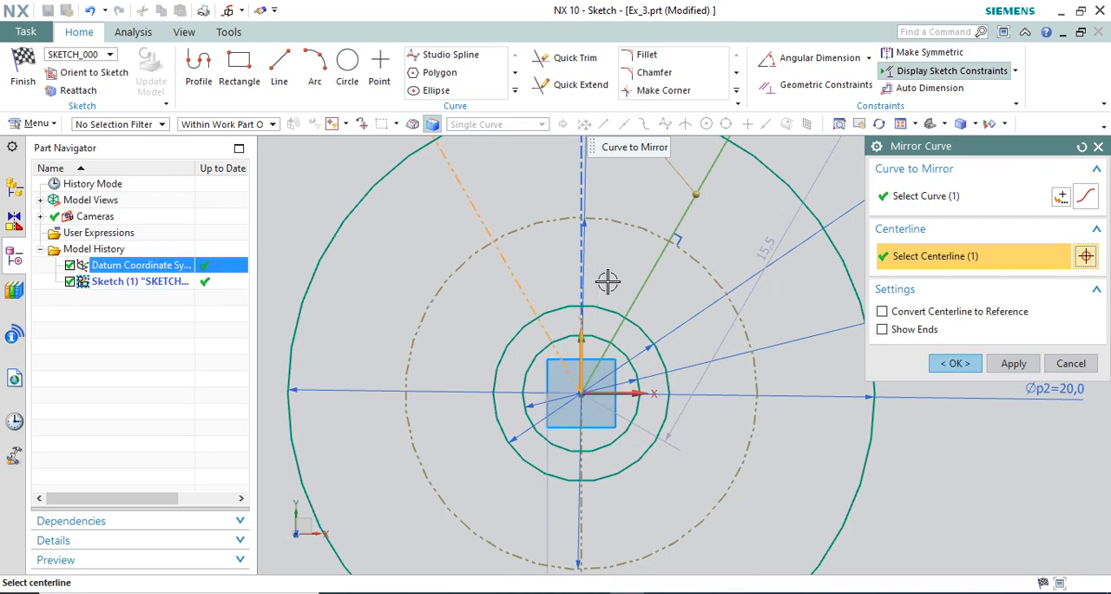
{"action": "middle_click", "coordinate": [580, 308]}
{"action": "scroll", "coordinate": [580, 308], "scroll_direction": "down", "scroll_amount": 7}
{"action": "scroll", "coordinate": [602, 303], "scroll_direction": "up", "scroll_amount": 5}
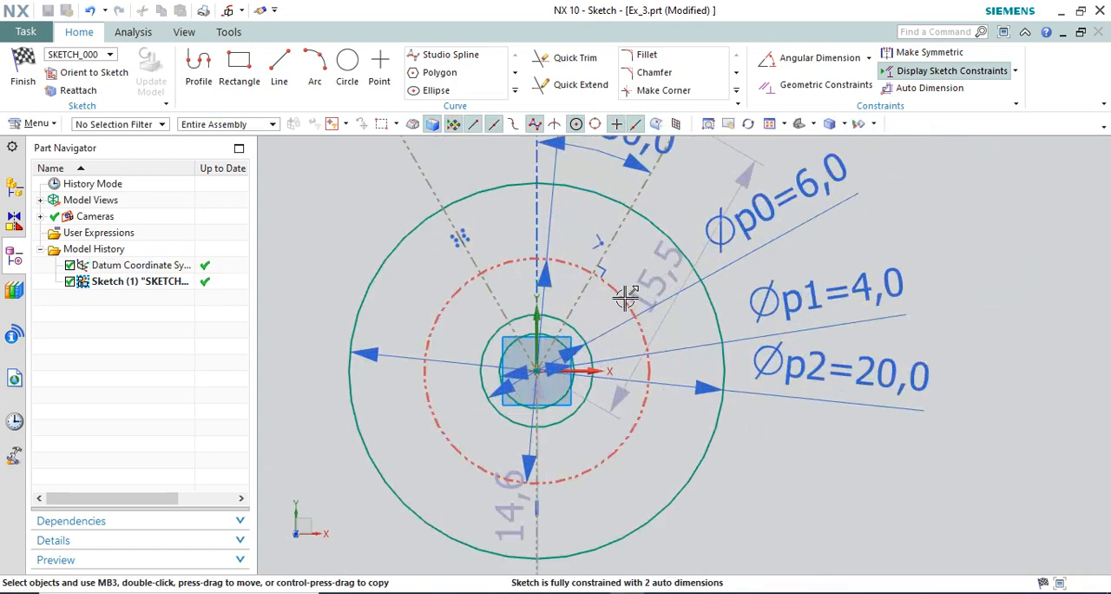
{"action": "scroll", "coordinate": [647, 282], "scroll_direction": "down", "scroll_amount": 1}
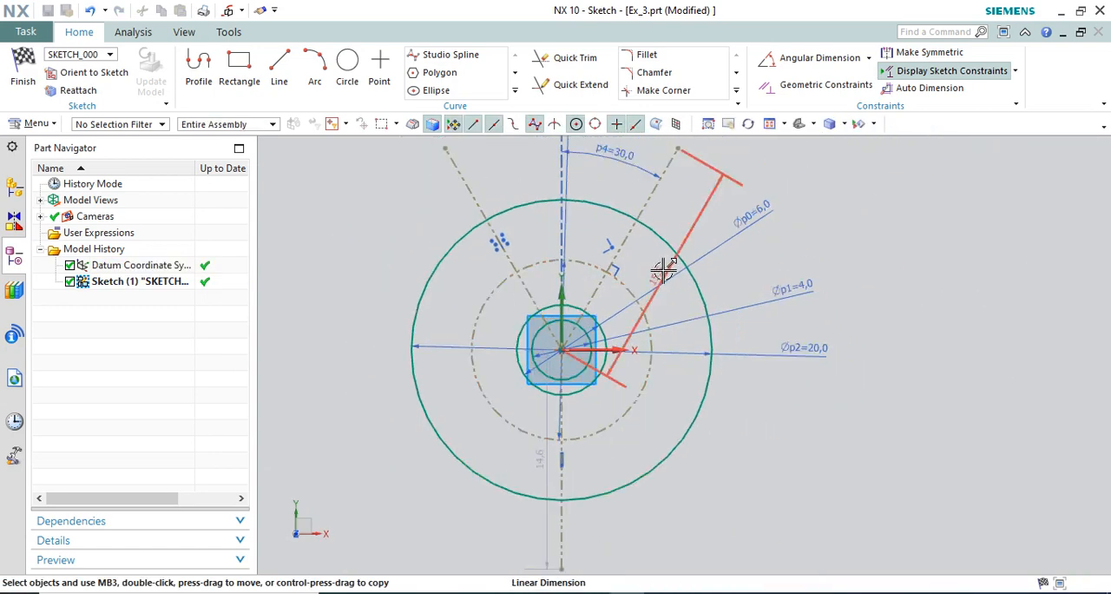
Consult the reference drawing and draw a line about 14 mm long from the circles' centre down to the right past the outer circle.
{"action": "left_click", "coordinate": [348, 62]}
{"action": "key", "text": "alt+Tab"}
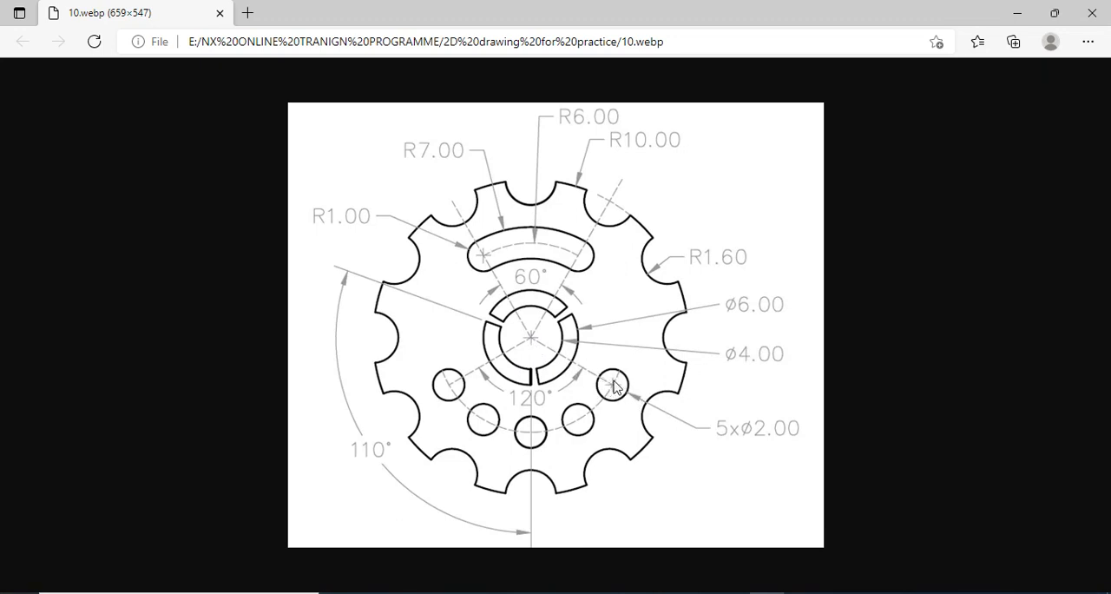
{"action": "left_click", "coordinate": [753, 592]}
{"action": "key", "text": "Escape"}
{"action": "left_click", "coordinate": [280, 70]}
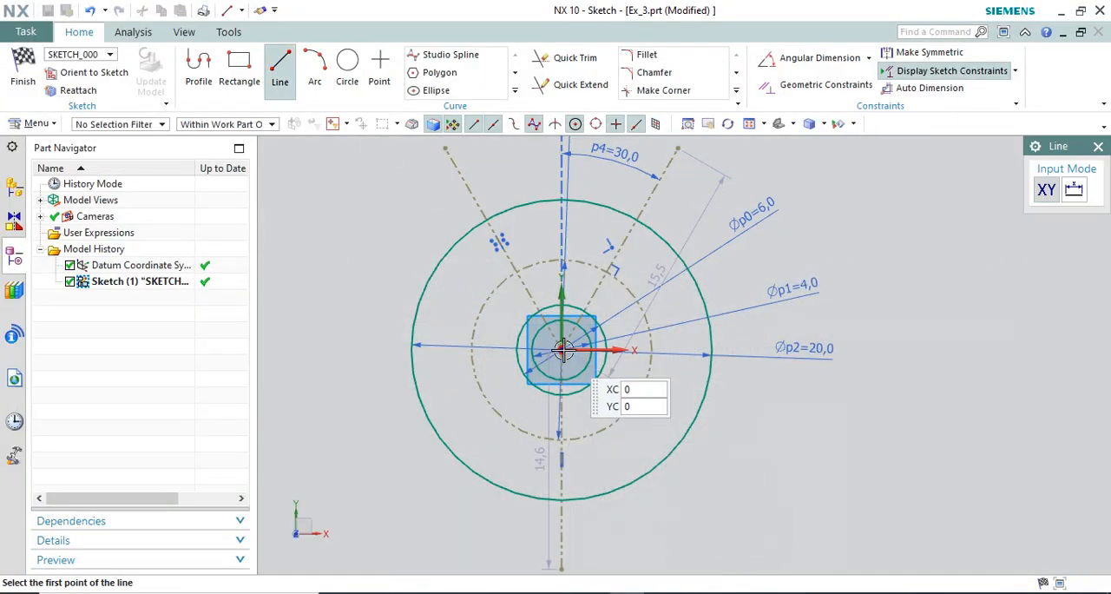
{"action": "left_click", "coordinate": [566, 352]}
{"action": "left_click", "coordinate": [756, 437]}
{"action": "key", "text": "Escape"}
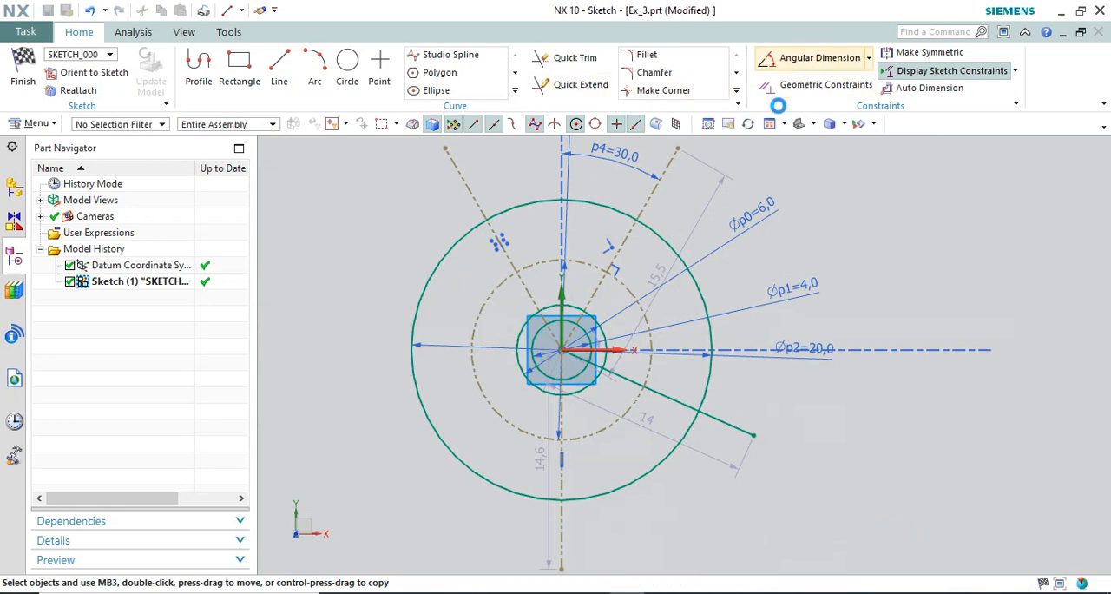
Dimension the new line at 60° from the vertical reference line and convert it to a reference curve.
{"action": "left_click", "coordinate": [816, 57]}
{"action": "left_click", "coordinate": [569, 446]}
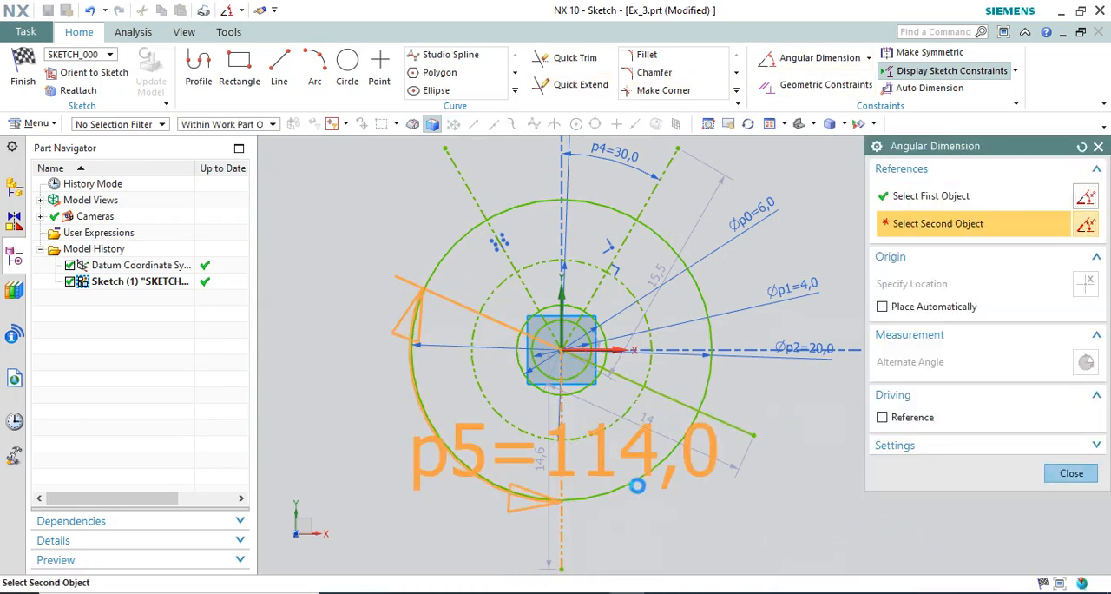
{"action": "left_click", "coordinate": [695, 408]}
{"action": "left_click", "coordinate": [723, 484]}
{"action": "type", "text": "60"}
{"action": "key", "text": "Return"}
{"action": "key", "text": "Escape"}
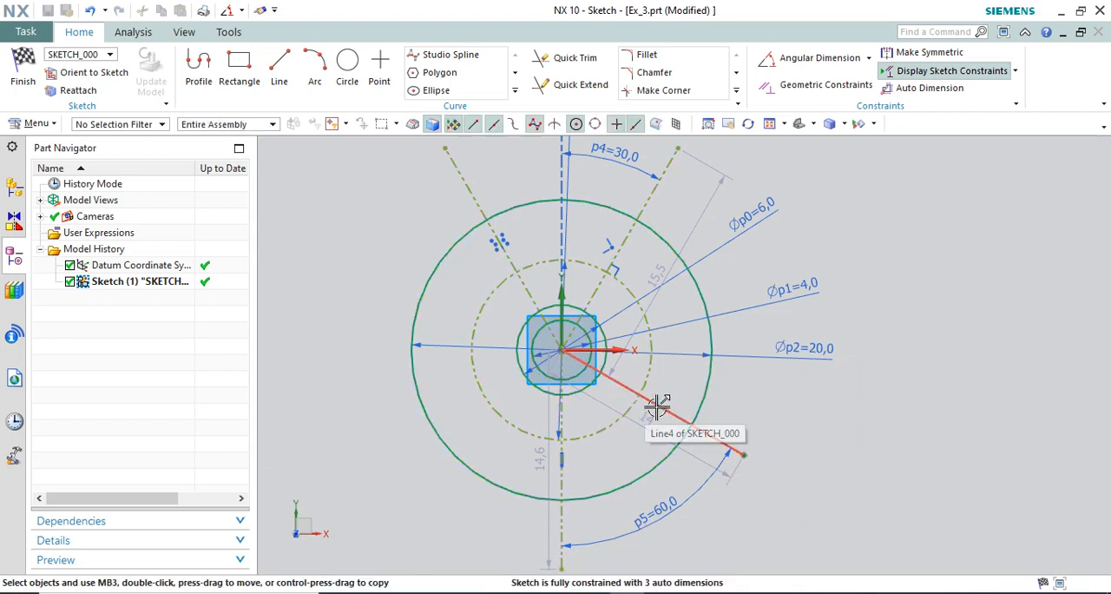
{"action": "right_click", "coordinate": [654, 404]}
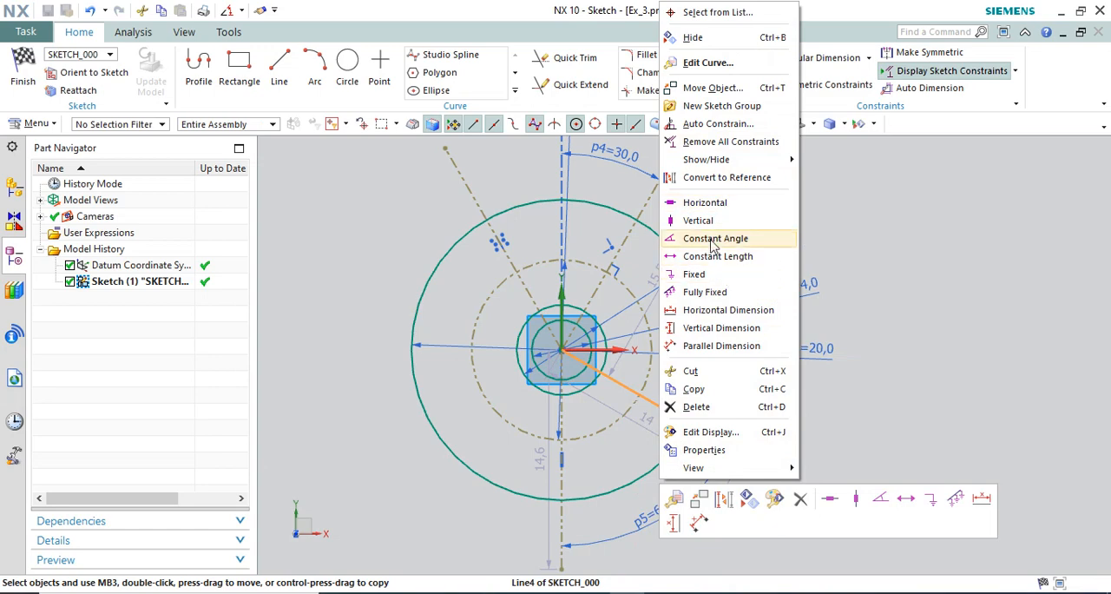
{"action": "left_click", "coordinate": [712, 178]}
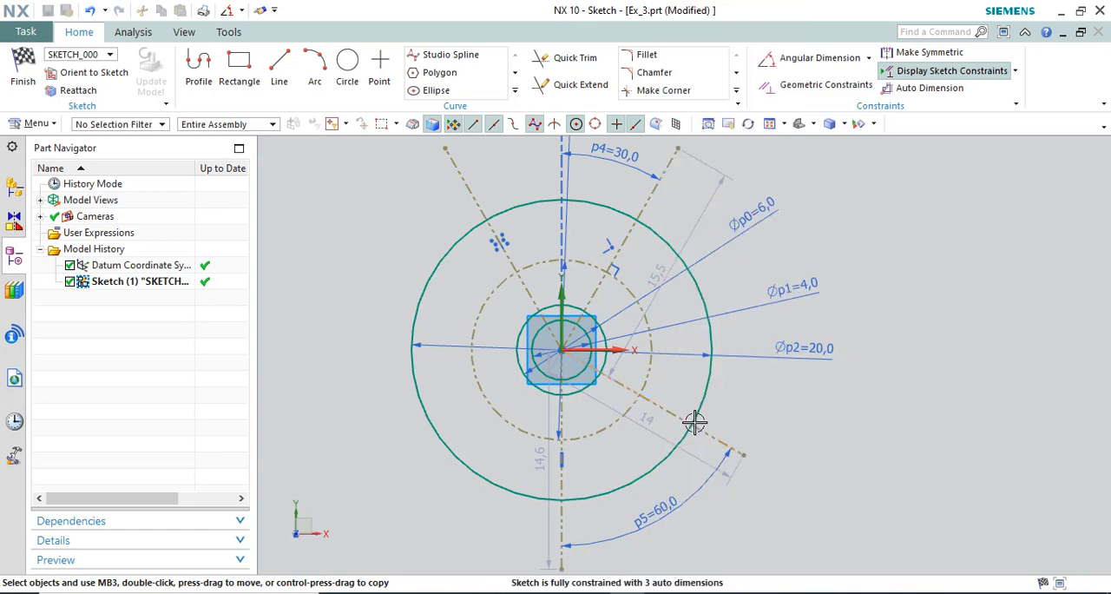
Check the small holes in the reference drawing and enable intersection snapping for placing a circle's centre.
{"action": "left_click", "coordinate": [347, 71]}
{"action": "left_click", "coordinate": [768, 593]}
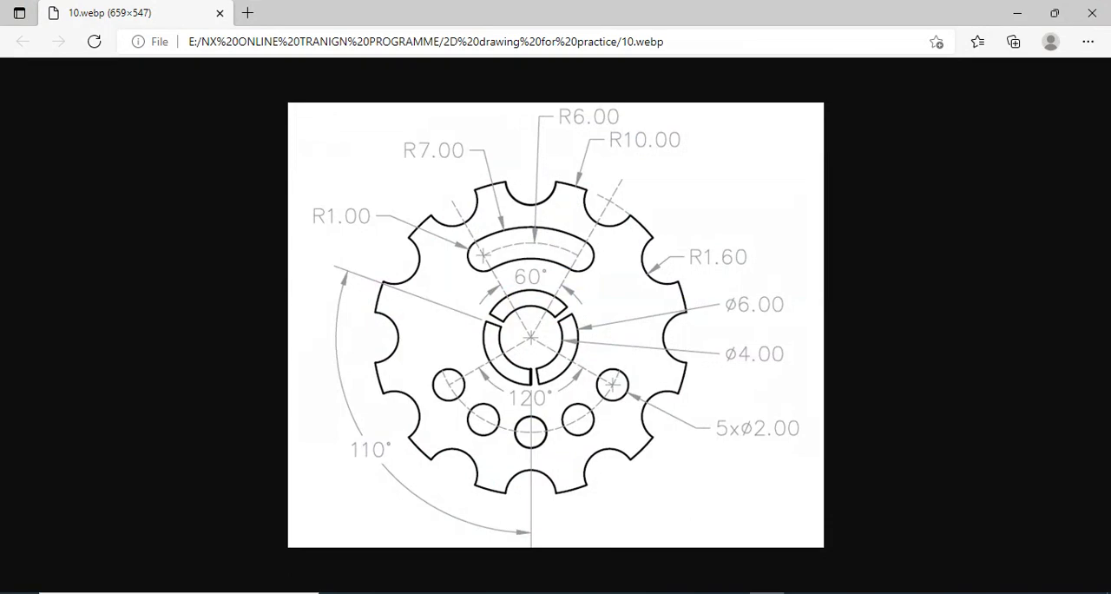
{"action": "left_click", "coordinate": [768, 593]}
{"action": "scroll", "coordinate": [645, 393], "scroll_direction": "up", "scroll_amount": 4}
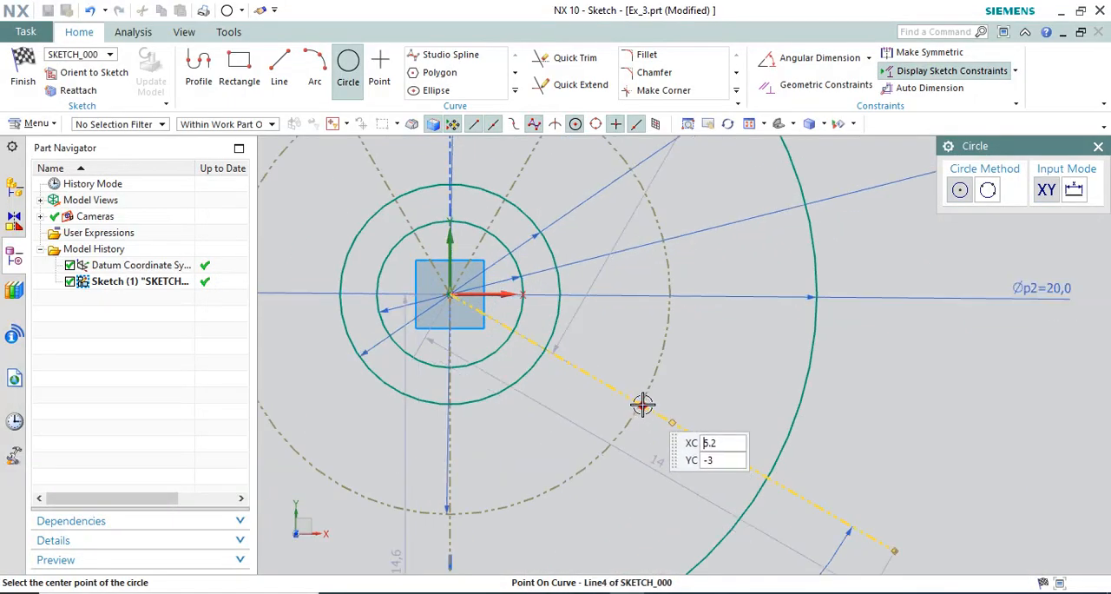
{"action": "scroll", "coordinate": [643, 399], "scroll_direction": "down", "scroll_amount": 2}
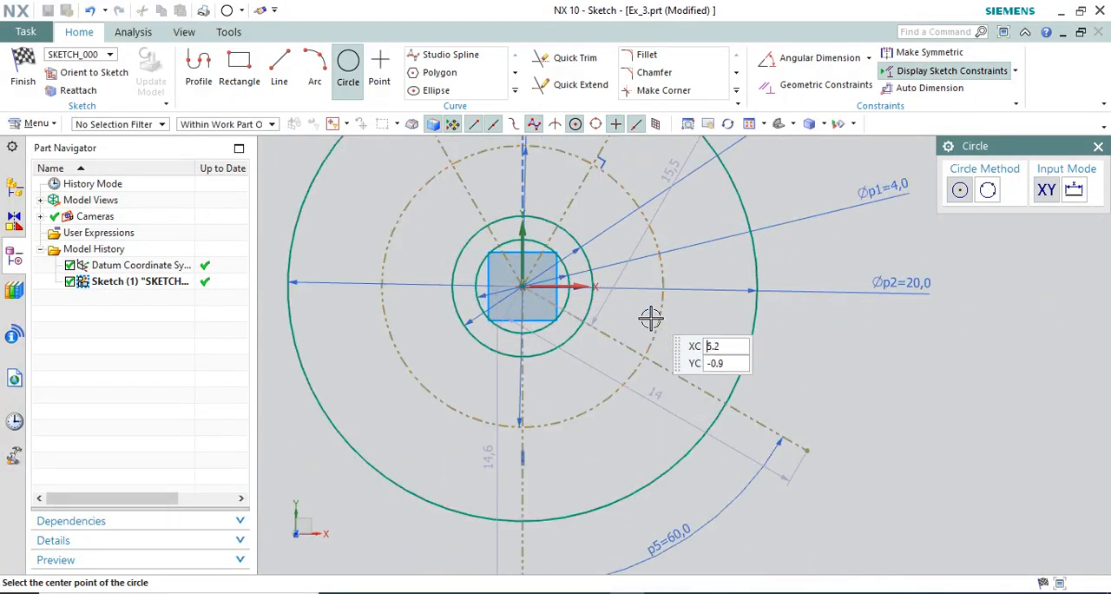
{"action": "scroll", "coordinate": [638, 358], "scroll_direction": "up", "scroll_amount": 2}
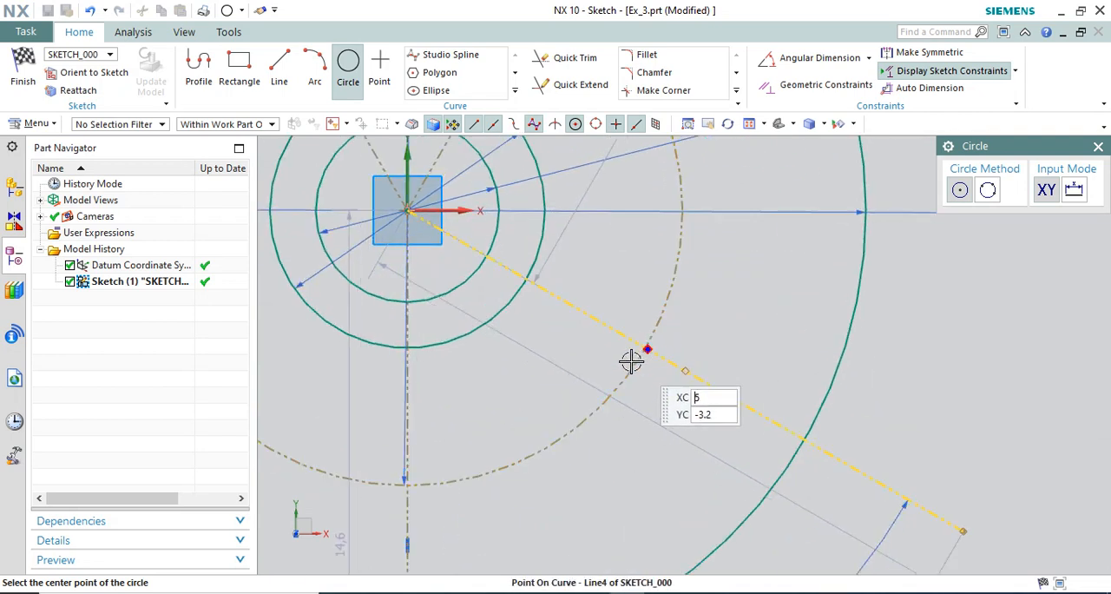
{"action": "scroll", "coordinate": [653, 357], "scroll_direction": "up", "scroll_amount": 2}
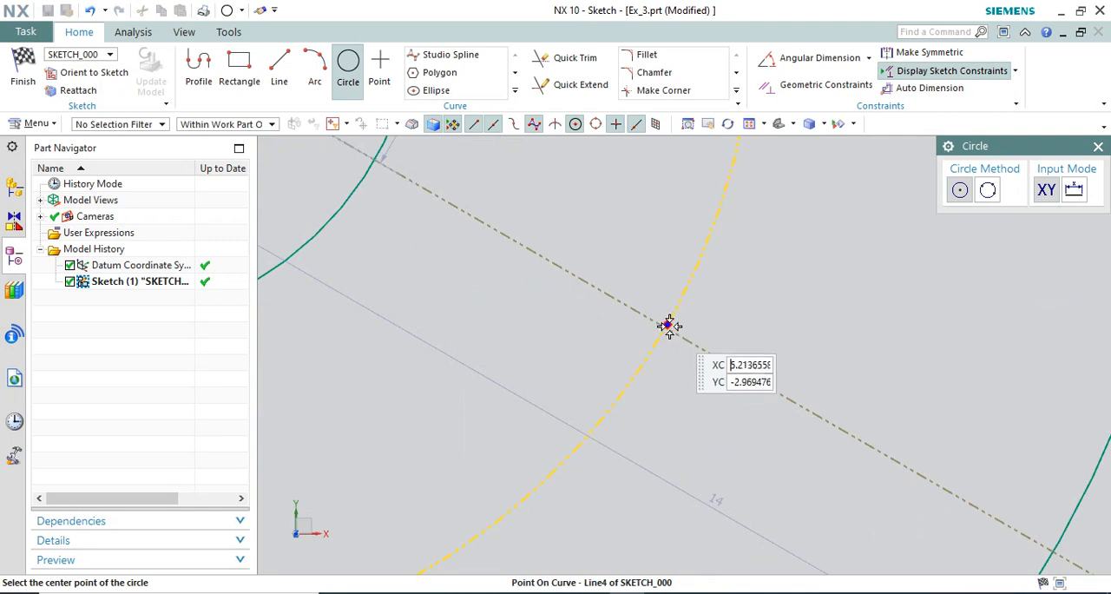
{"action": "scroll", "coordinate": [668, 325], "scroll_direction": "down", "scroll_amount": 3}
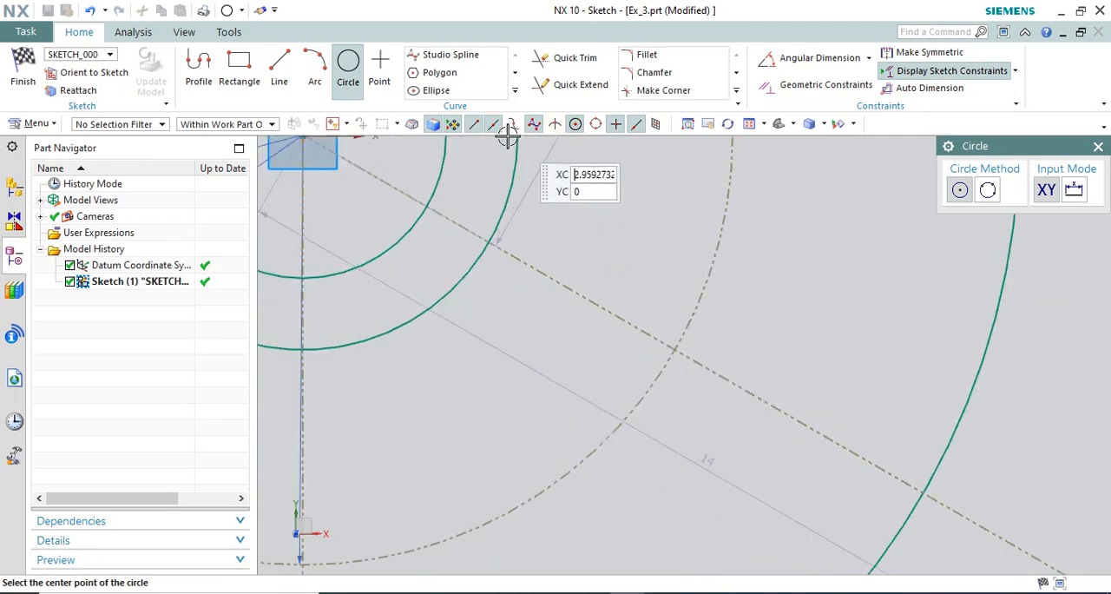
{"action": "left_click", "coordinate": [556, 127]}
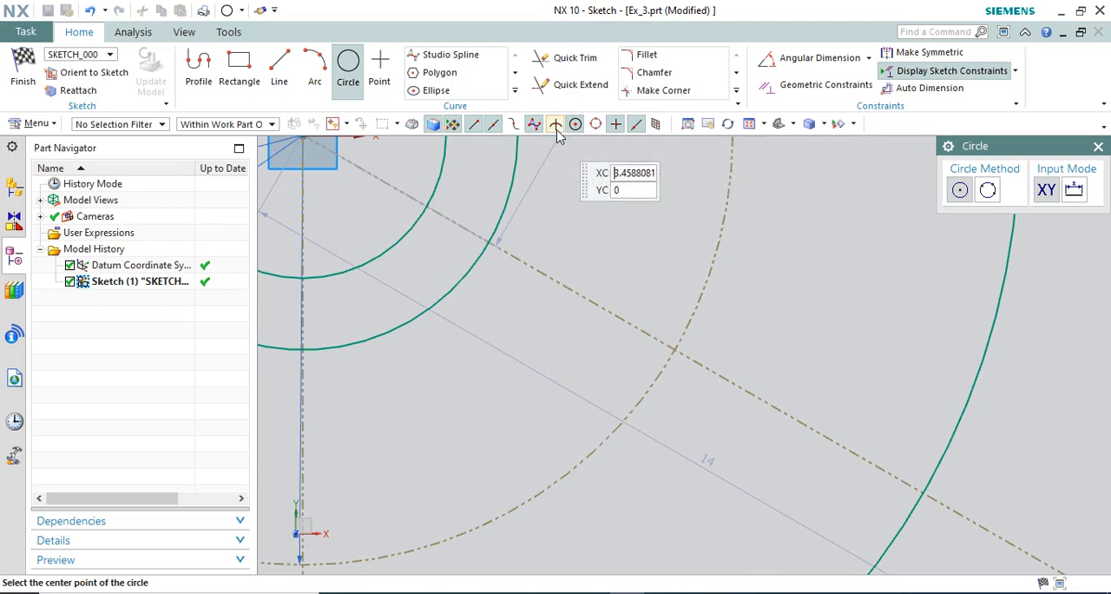
Draw a 2 mm diameter circle where the 60° line crosses the 12 mm reference circle, and consult the reference drawing again.
{"action": "left_click", "coordinate": [677, 354]}
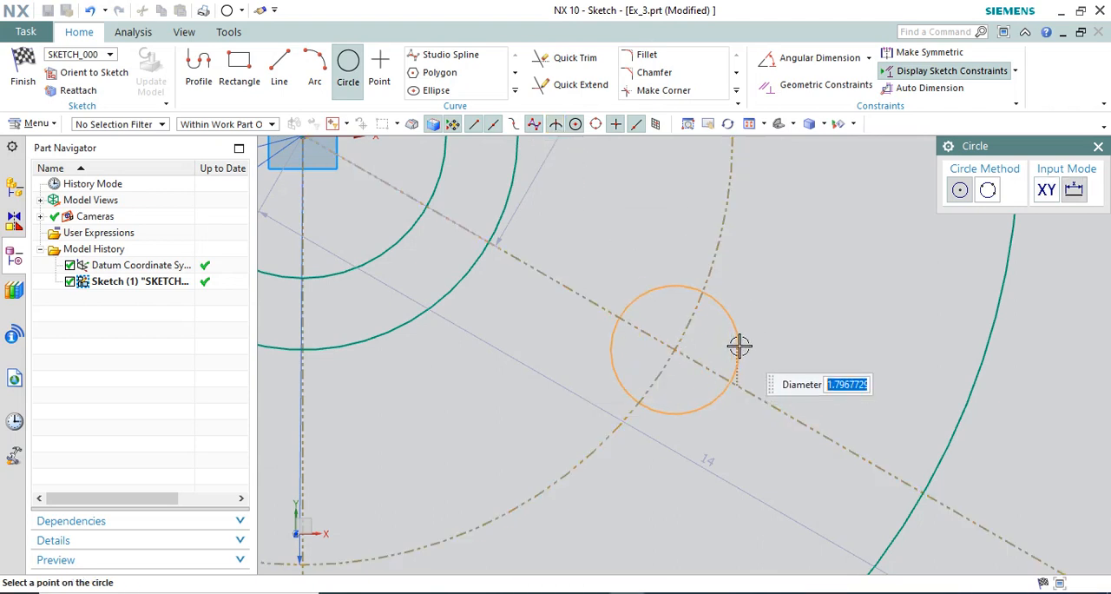
{"action": "type", "text": "2"}
{"action": "key", "text": "Return"}
{"action": "scroll", "coordinate": [738, 347], "scroll_direction": "down", "scroll_amount": 5}
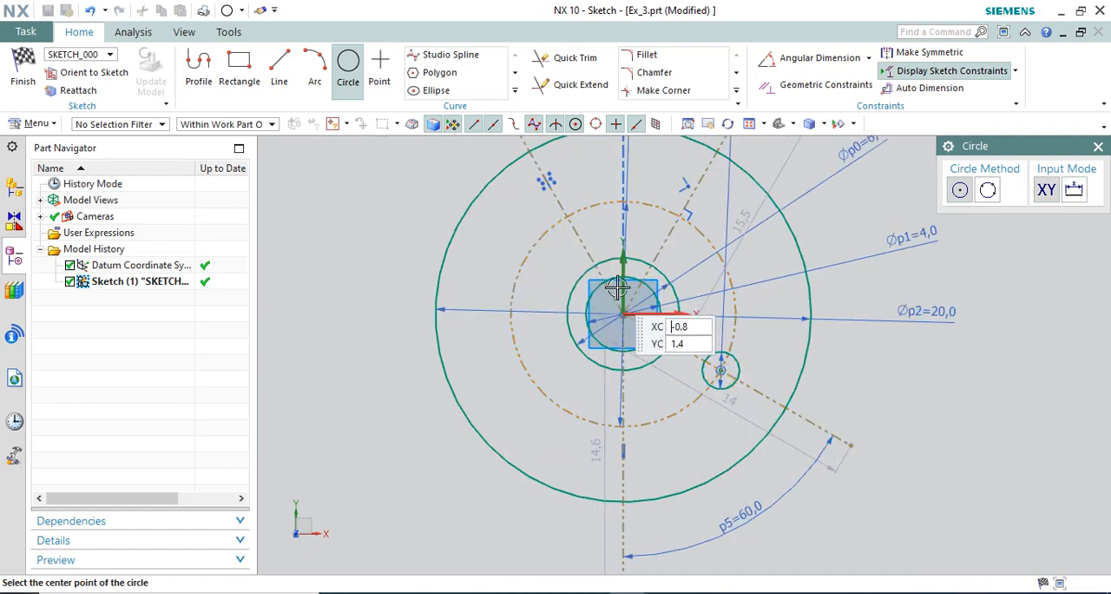
{"action": "left_click", "coordinate": [768, 592]}
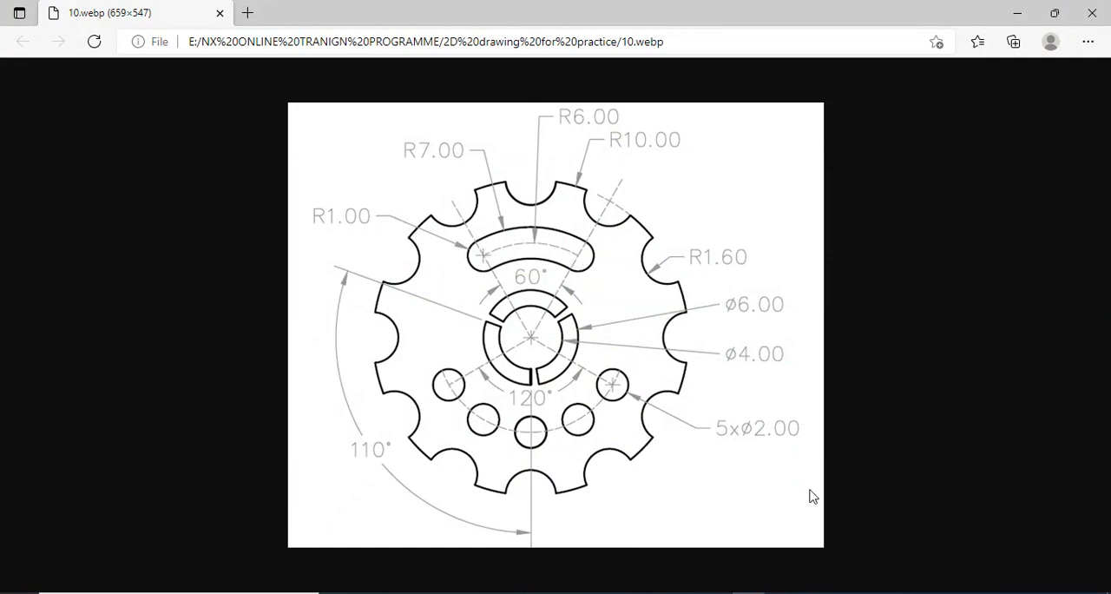
{"action": "left_click", "coordinate": [750, 593]}
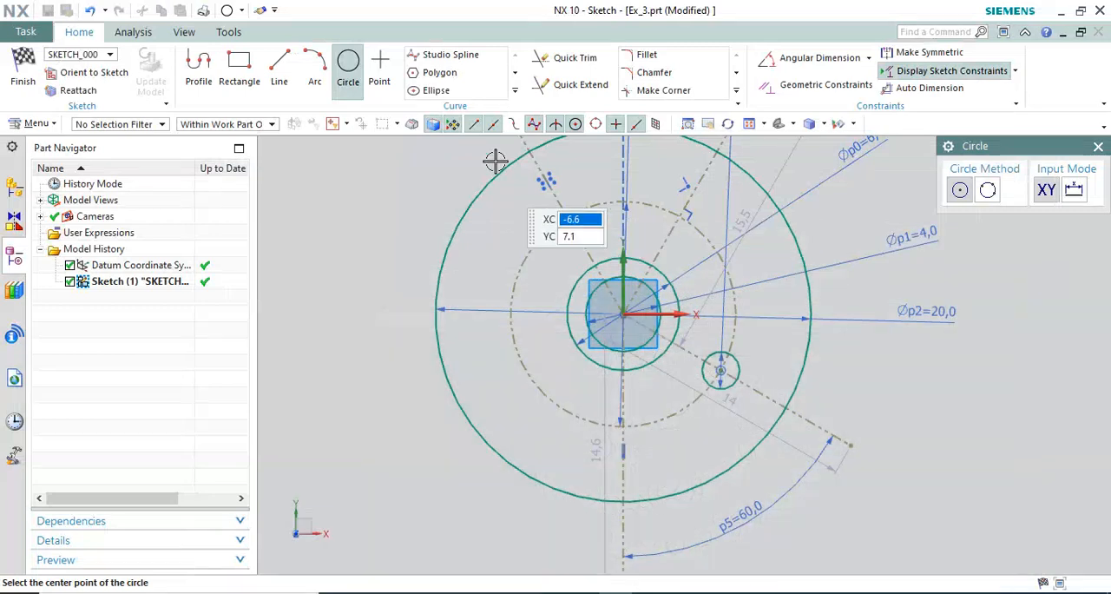
Draw 2 mm diameter circles where the two upper angled reference lines cross the 12 mm reference circle.
{"action": "scroll", "coordinate": [681, 217], "scroll_direction": "up", "scroll_amount": 4}
{"action": "left_click", "coordinate": [679, 216]}
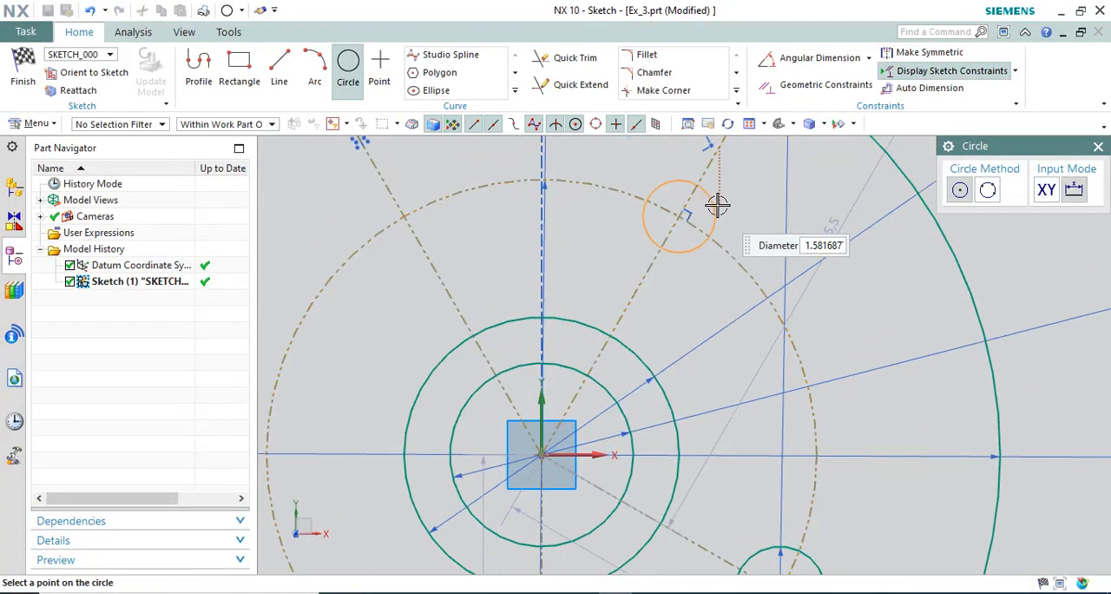
{"action": "type", "text": "2"}
{"action": "key", "text": "Return"}
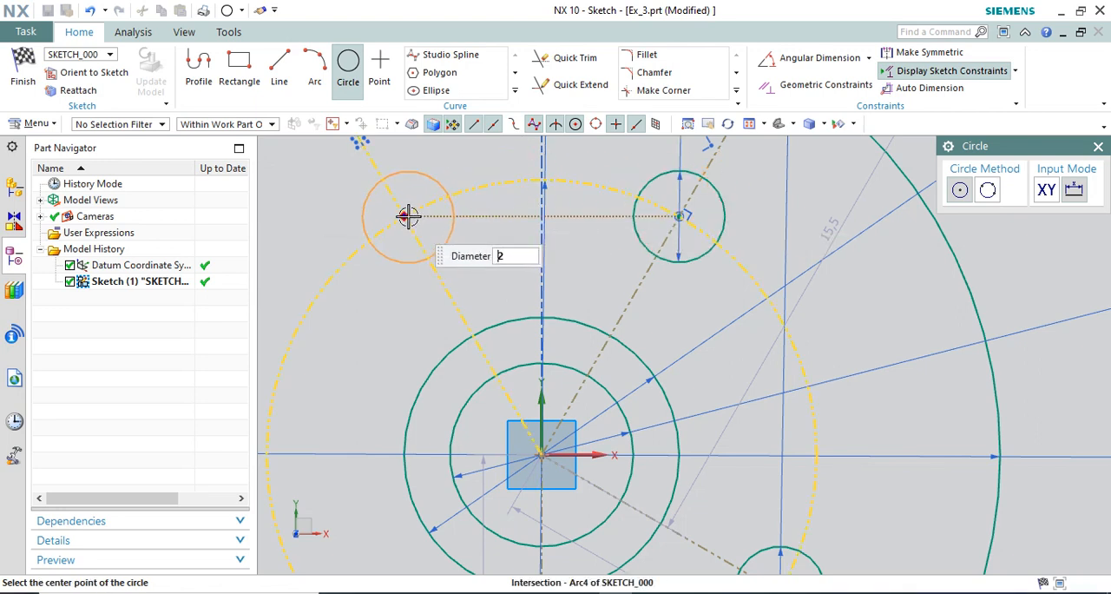
{"action": "left_click", "coordinate": [408, 216]}
{"action": "key", "text": "Escape"}
{"action": "scroll", "coordinate": [560, 260], "scroll_direction": "down", "scroll_amount": 3}
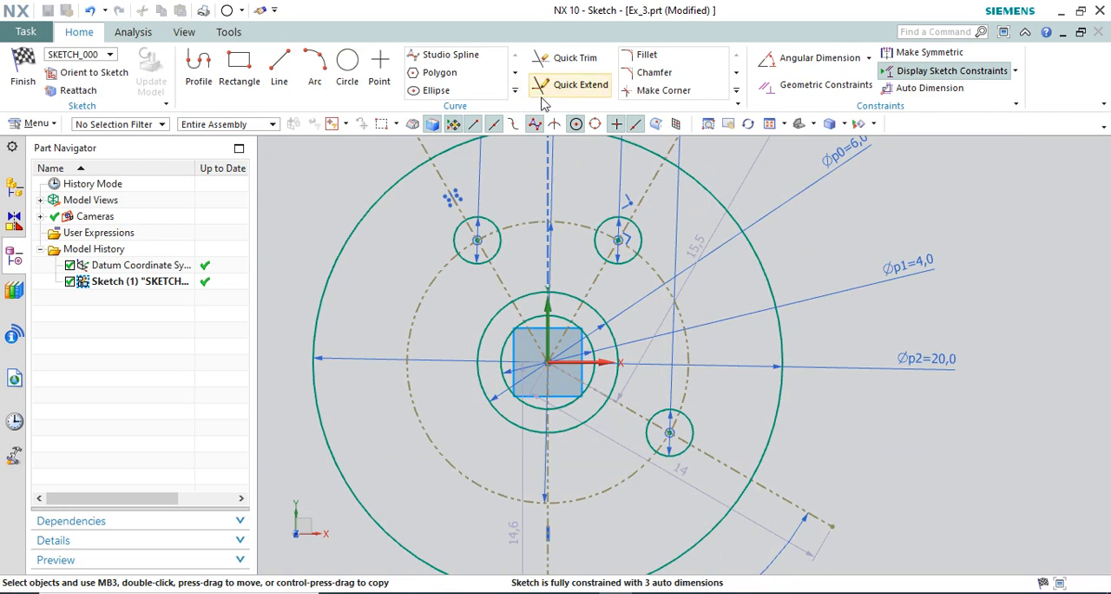
Start a circular curve pattern of the lower-right 2 mm circle about the concentric circles' centre with a count of 5.
{"action": "left_click", "coordinate": [514, 87]}
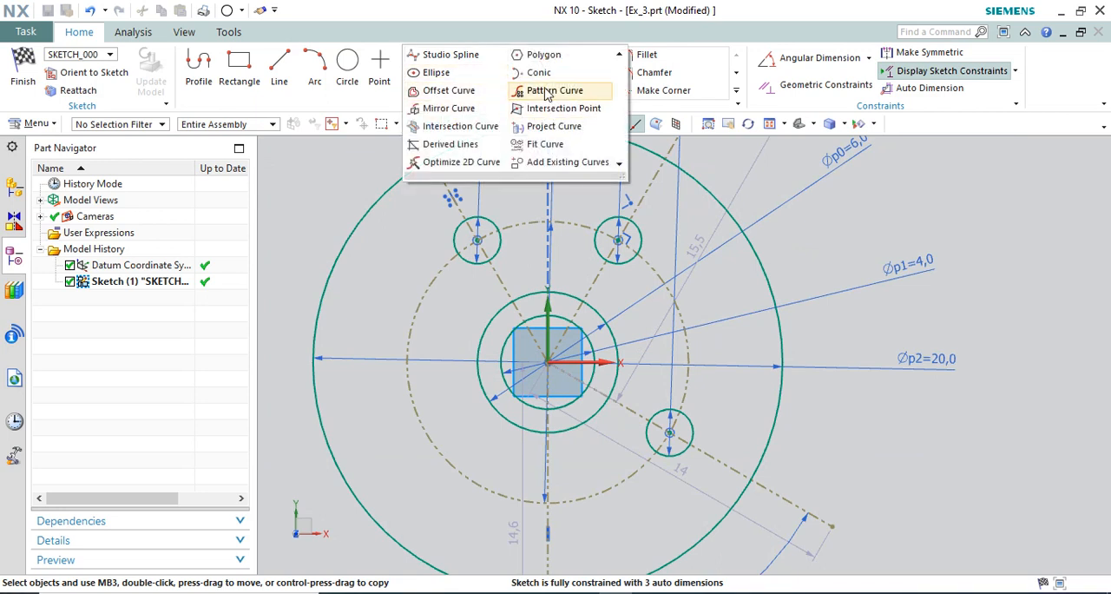
{"action": "left_click", "coordinate": [547, 91]}
{"action": "left_click", "coordinate": [695, 421]}
{"action": "left_click", "coordinate": [1016, 254]}
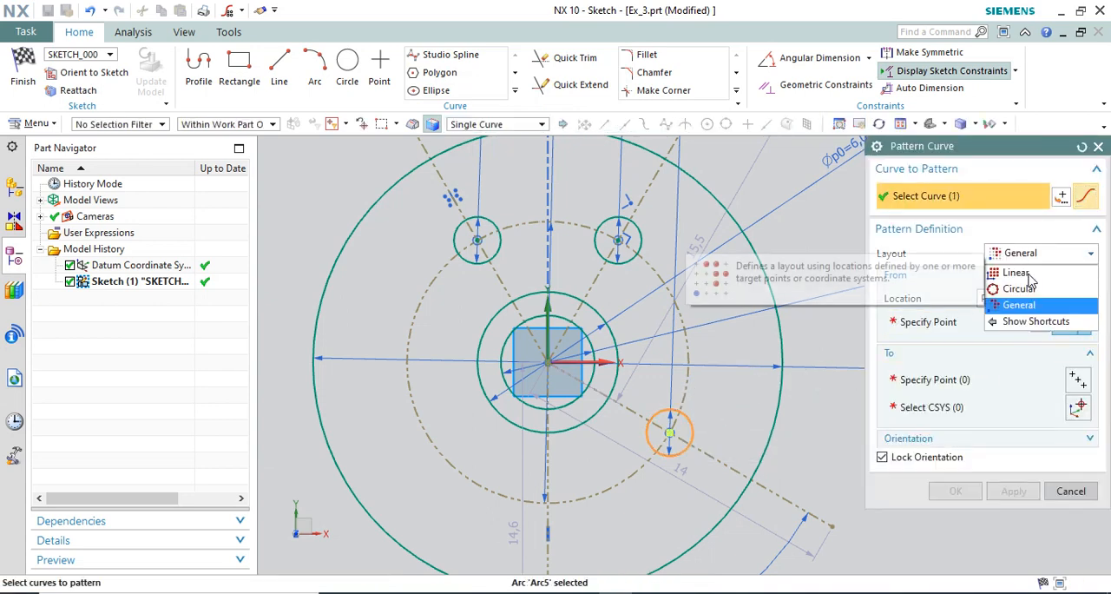
{"action": "left_click", "coordinate": [1024, 283]}
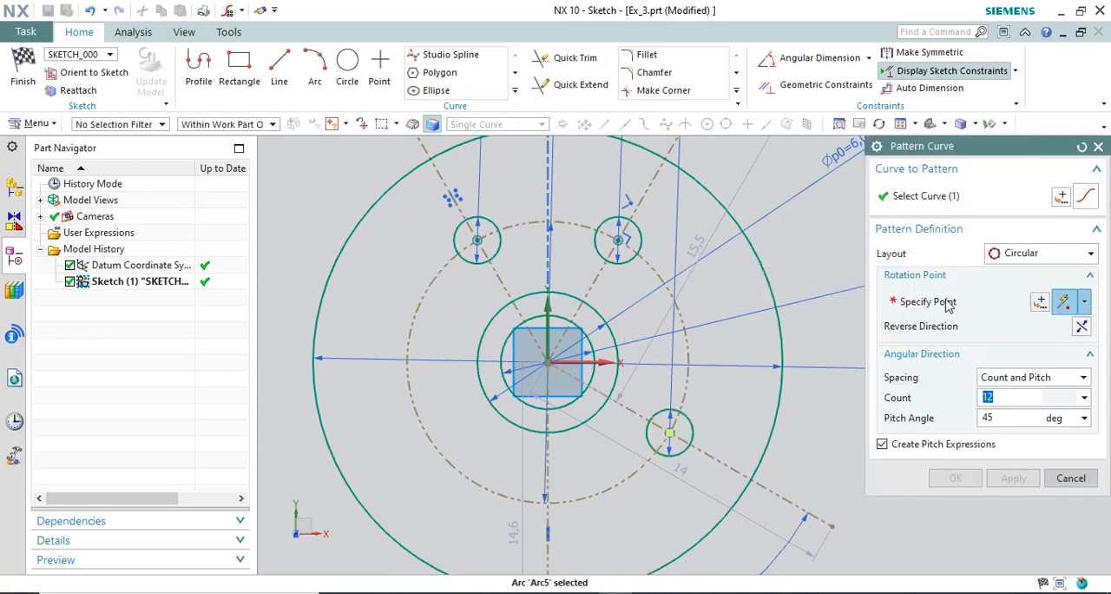
{"action": "left_click", "coordinate": [966, 301]}
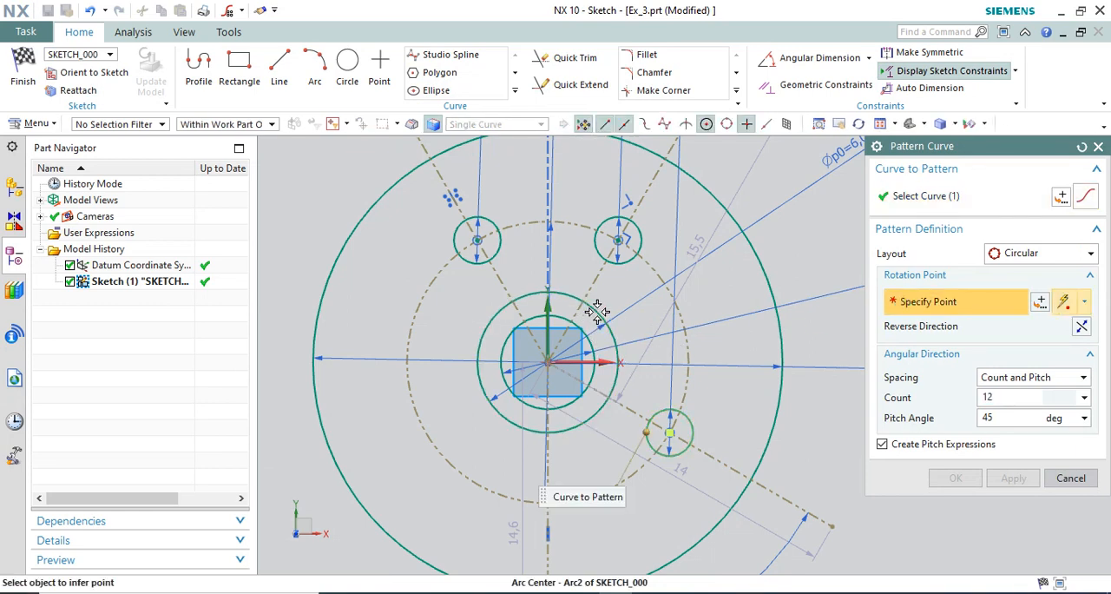
{"action": "left_click", "coordinate": [595, 314]}
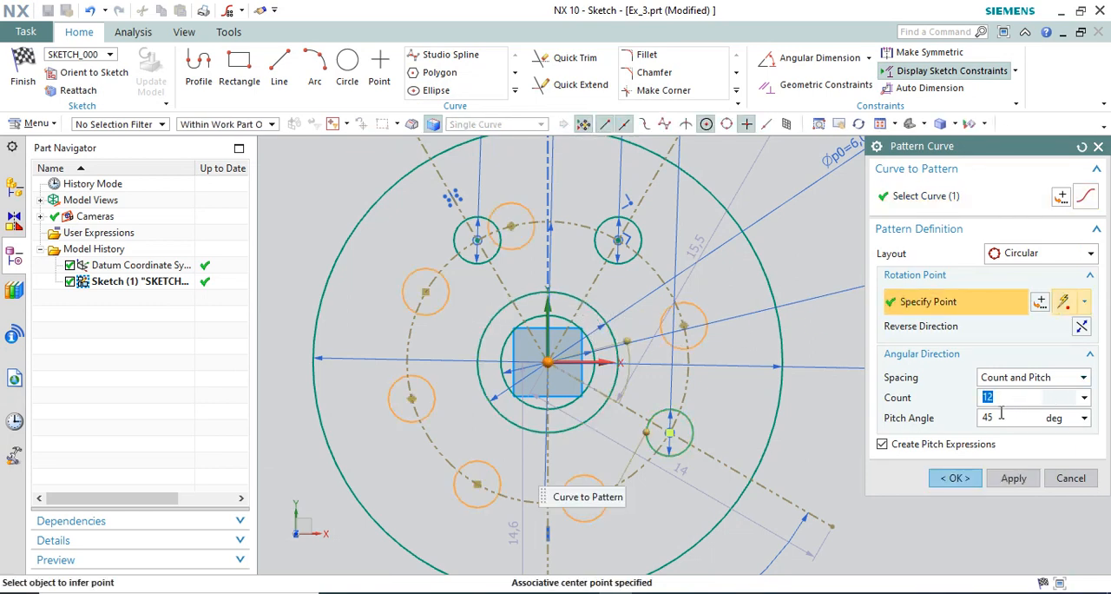
{"action": "key", "text": "Return"}
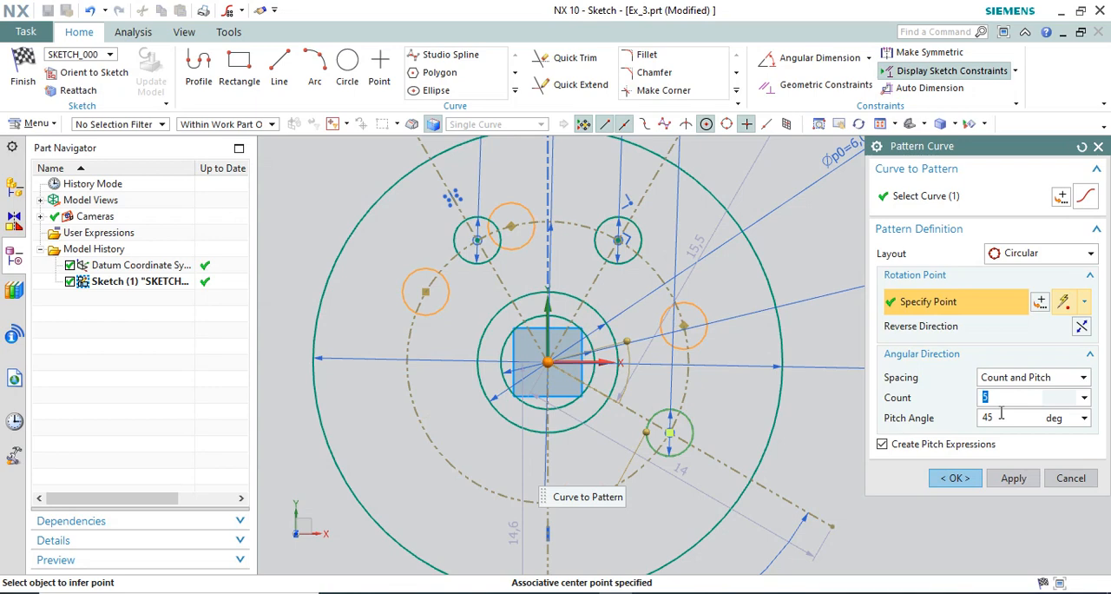
Check the hole spacing in the reference drawing and set the pattern to Count and Span, with span angle 120/5 and direction reversed.
{"action": "left_click", "coordinate": [1025, 421]}
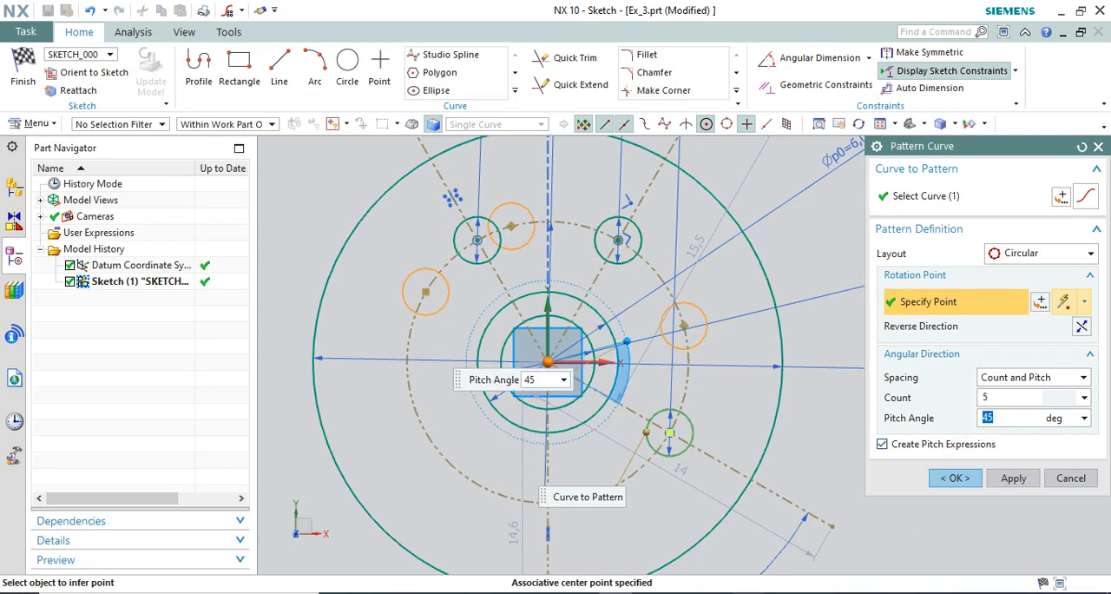
{"action": "key", "text": "alt+Tab"}
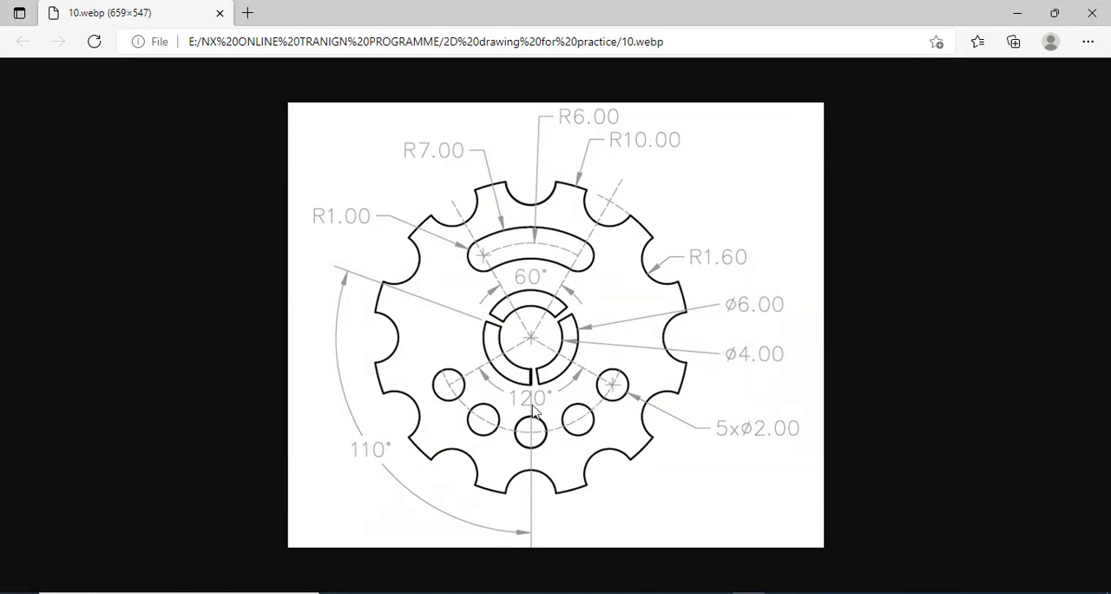
{"action": "key", "text": "alt+Tab"}
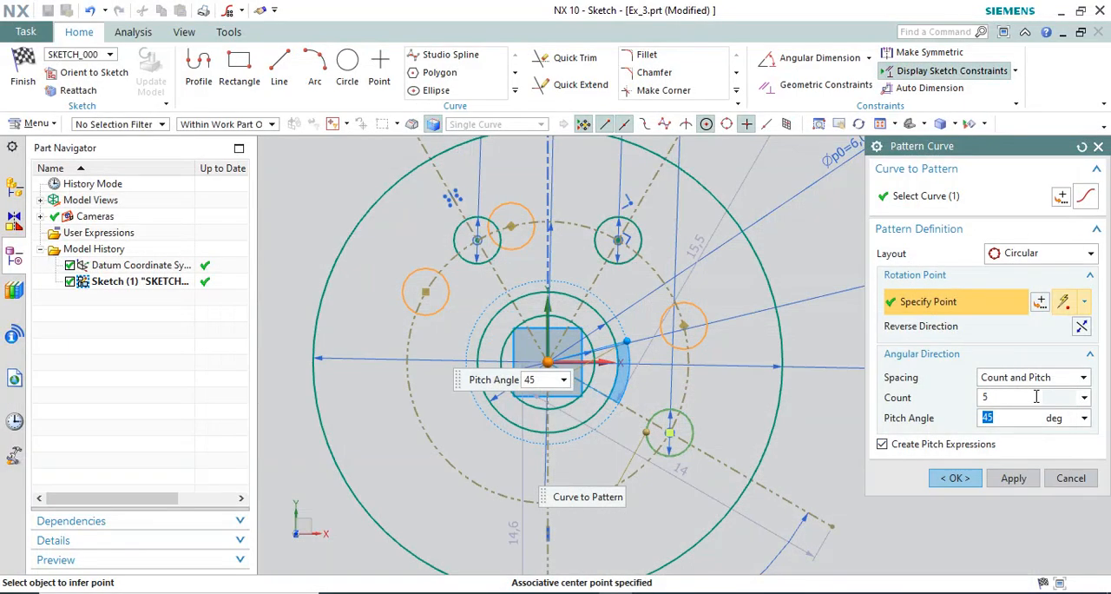
{"action": "left_click", "coordinate": [1034, 379]}
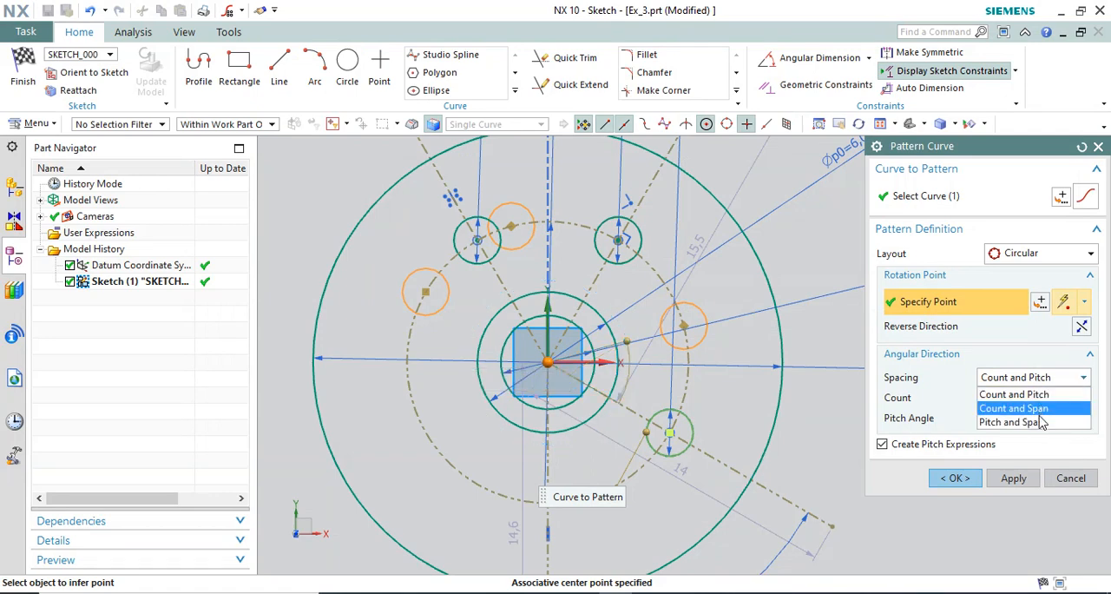
{"action": "left_click", "coordinate": [1033, 408]}
{"action": "left_click", "coordinate": [988, 419]}
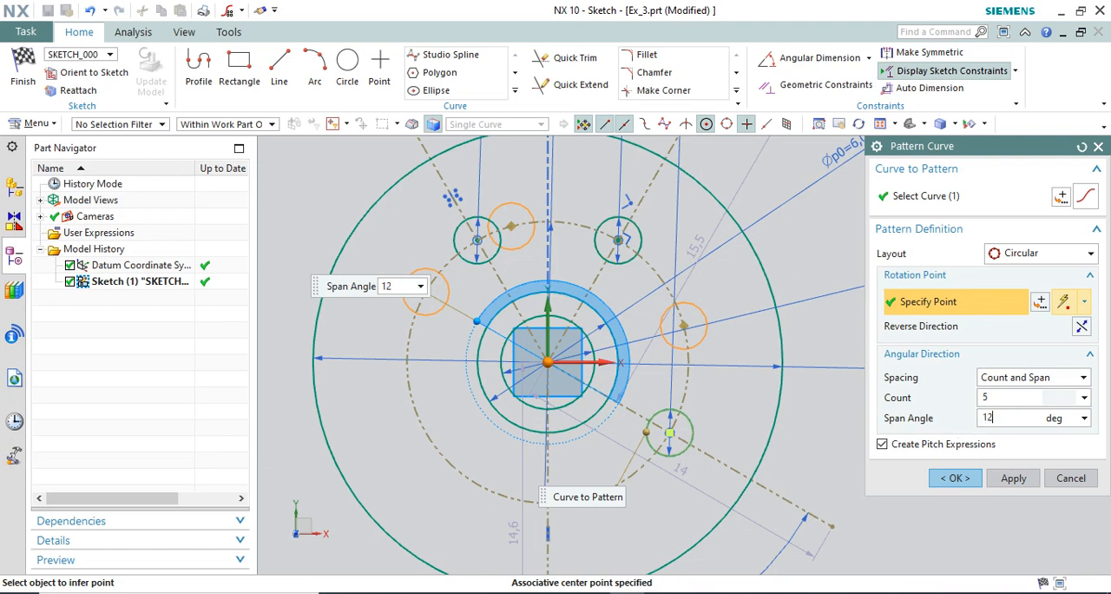
{"action": "key", "text": "Return"}
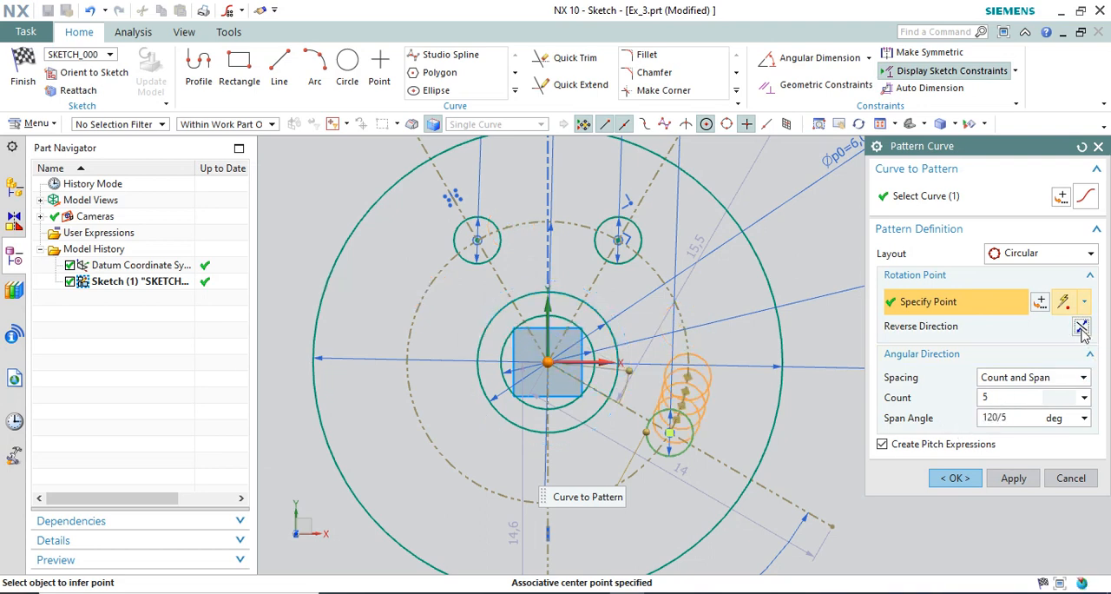
{"action": "scroll", "coordinate": [642, 441], "scroll_direction": "down", "scroll_amount": 1}
{"action": "scroll", "coordinate": [645, 471], "scroll_direction": "up", "scroll_amount": 3}
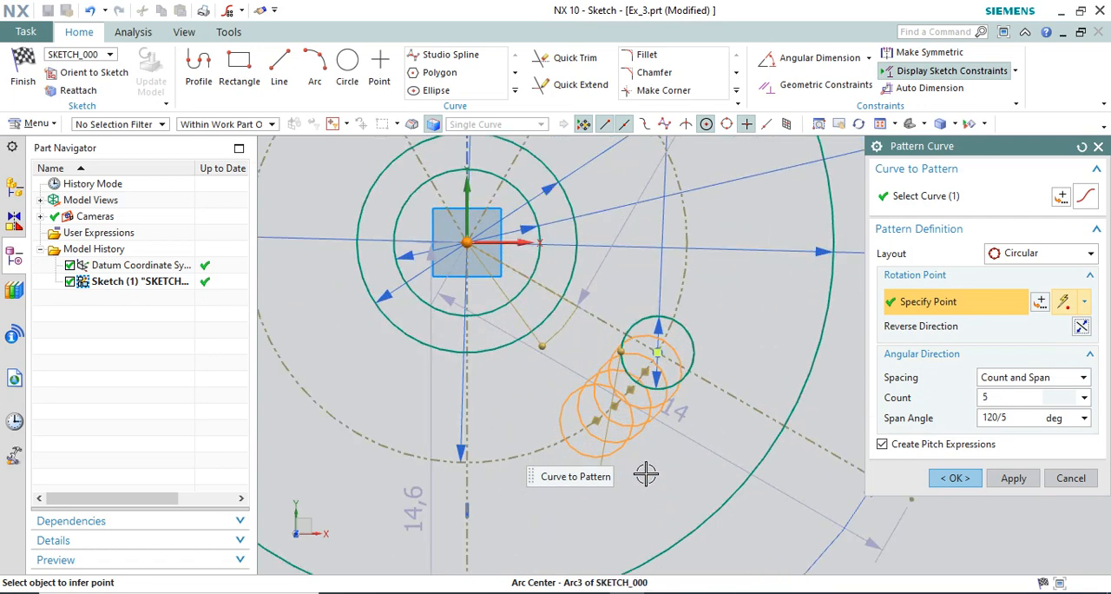
Try span angles of 120/3, 20 and 30 degrees for the circular hole pattern.
{"action": "double_click", "coordinate": [1009, 417]}
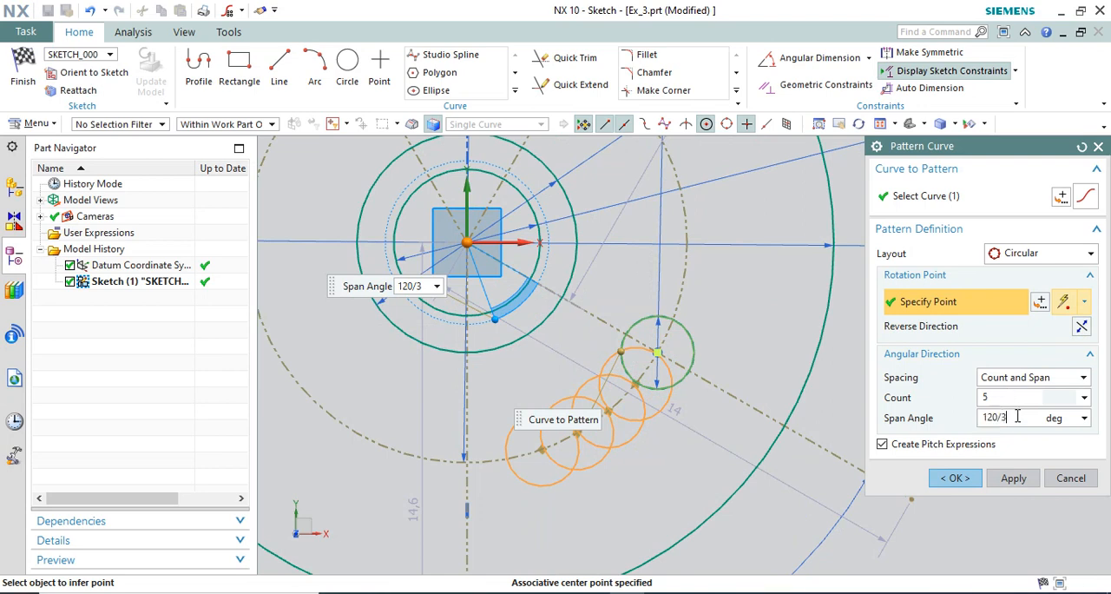
{"action": "scroll", "coordinate": [729, 318], "scroll_direction": "down", "scroll_amount": 1}
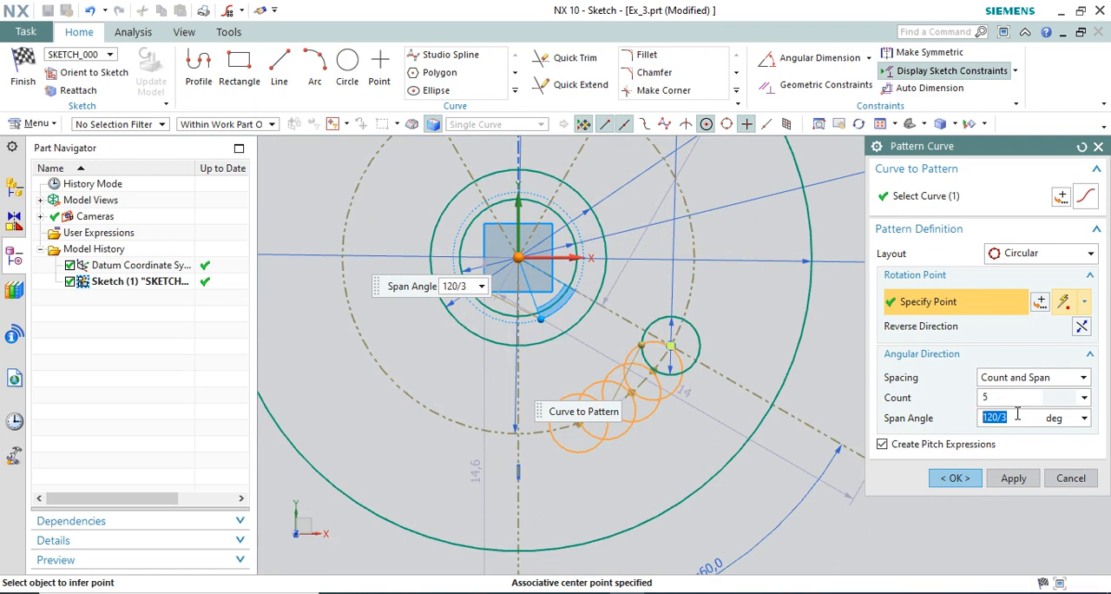
{"action": "type", "text": "20"}
{"action": "key", "text": "Return"}
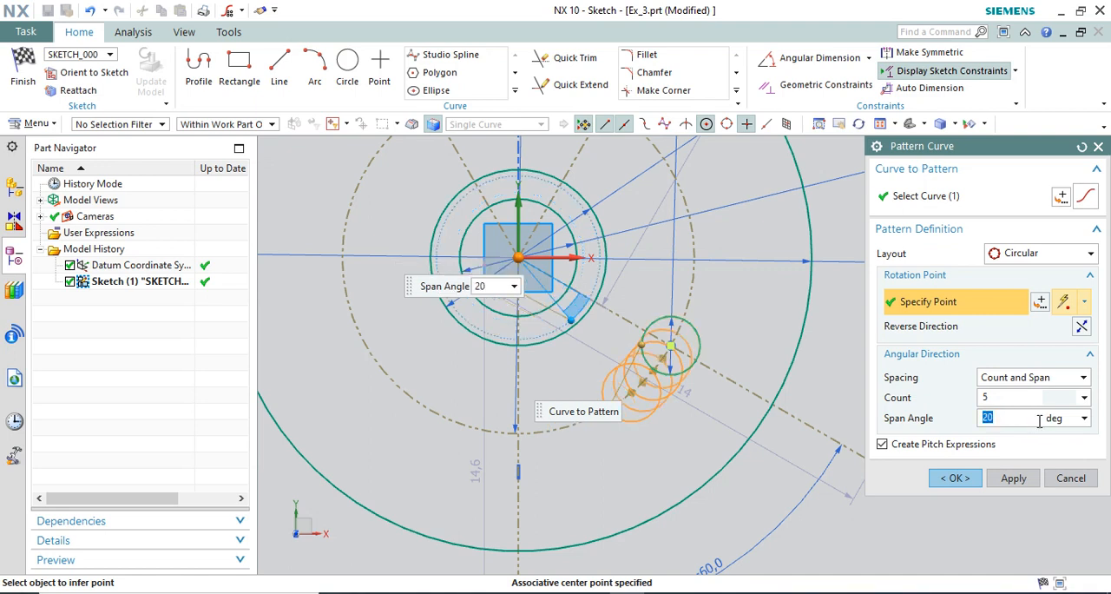
{"action": "type", "text": "30"}
{"action": "key", "text": "Return"}
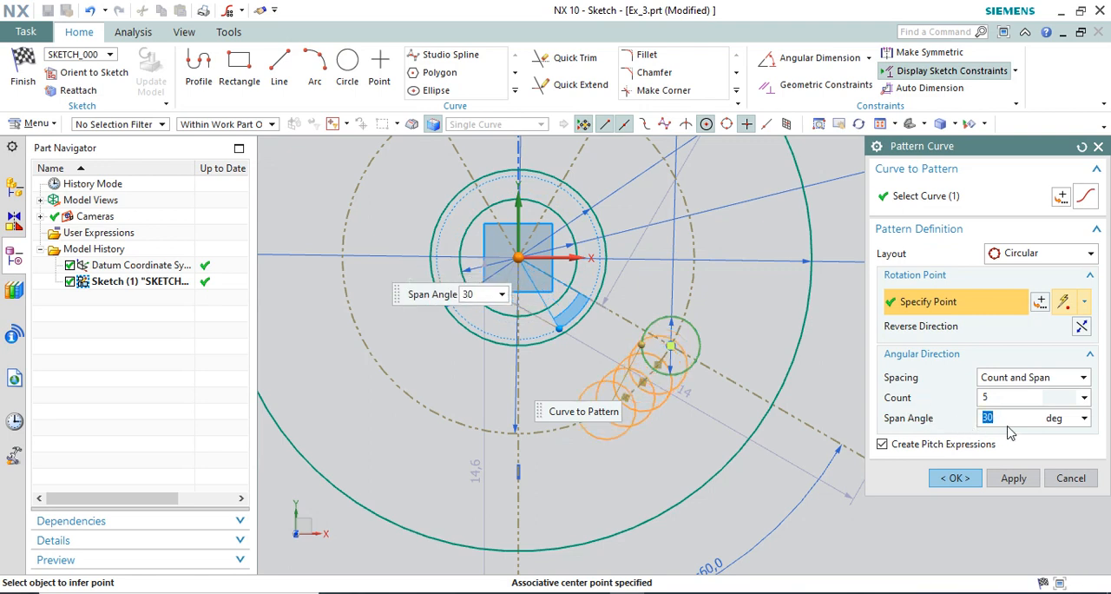
{"action": "left_click", "coordinate": [1014, 396]}
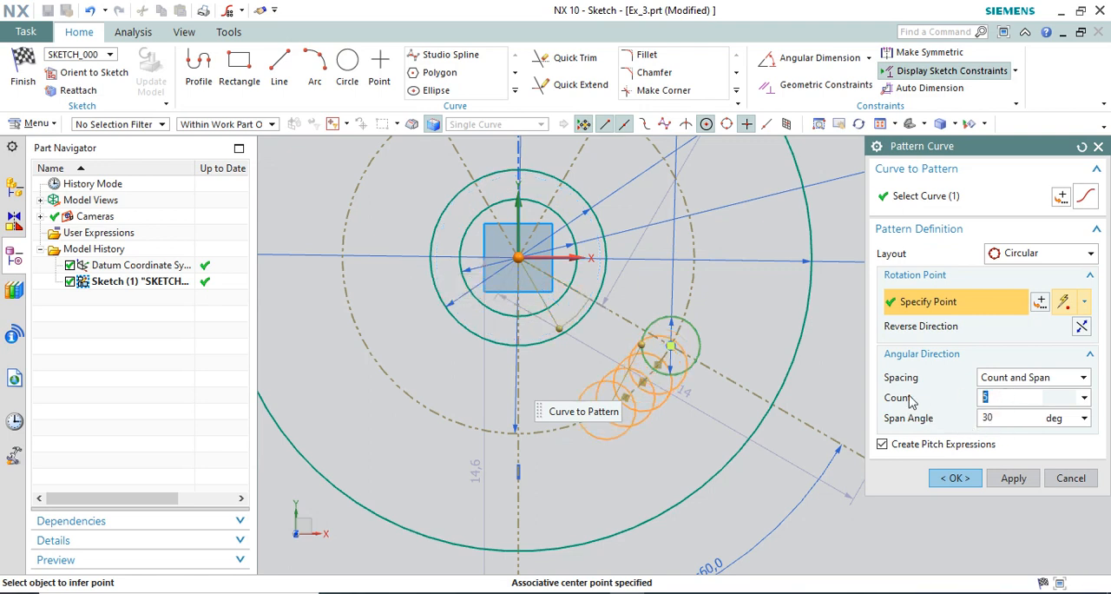
{"action": "scroll", "coordinate": [454, 332], "scroll_direction": "down", "scroll_amount": 1}
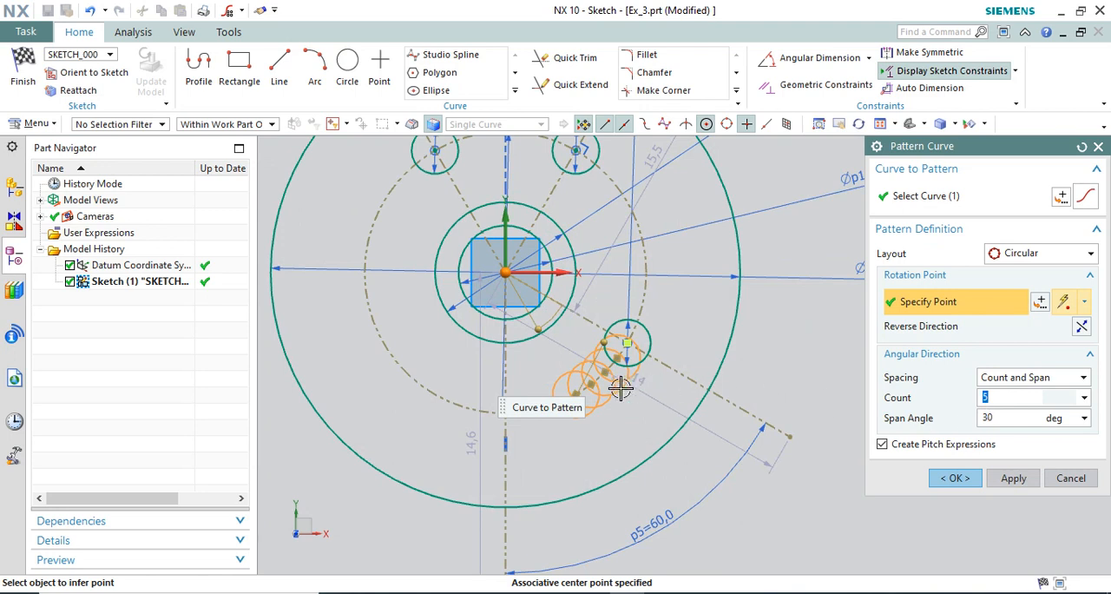
Set the pattern's span angle to 120° and create the five-circle pattern.
{"action": "left_click_drag", "start_coordinate": [536, 322], "coordinate": [379, 327]}
{"action": "type", "text": "120"}
{"action": "key", "text": "Return"}
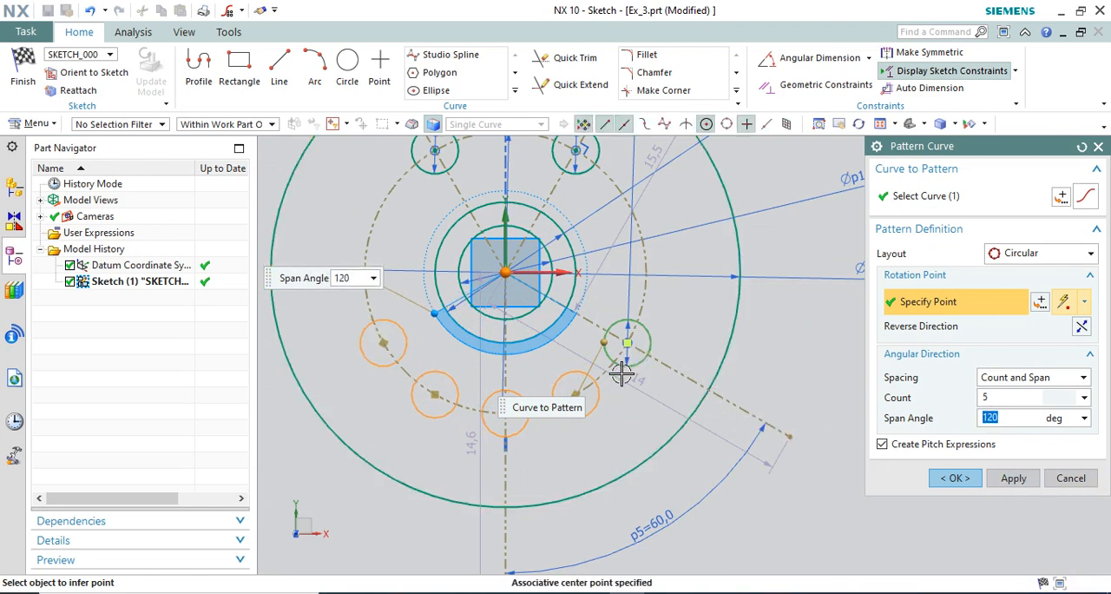
{"action": "scroll", "coordinate": [509, 396], "scroll_direction": "down", "scroll_amount": 2}
{"action": "scroll", "coordinate": [433, 356], "scroll_direction": "up", "scroll_amount": 2}
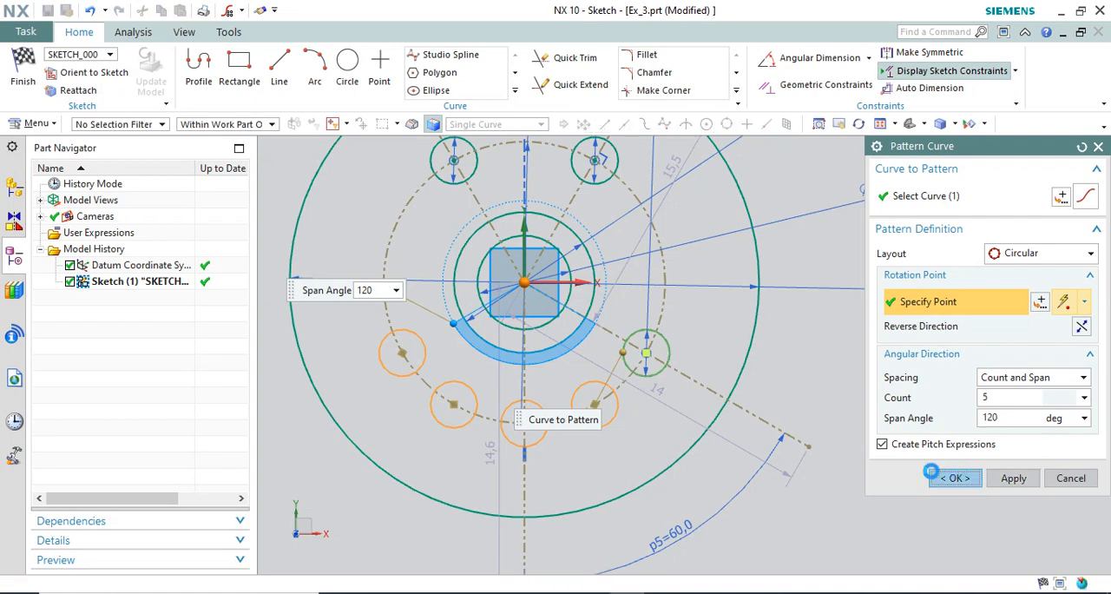
{"action": "left_click", "coordinate": [952, 479]}
Consult the slot in the reference drawing and draw an arc of about 7.1 mm radius spanning over the two upper circles.
{"action": "scroll", "coordinate": [628, 415], "scroll_direction": "down", "scroll_amount": 3}
{"action": "scroll", "coordinate": [583, 301], "scroll_direction": "up", "scroll_amount": 4}
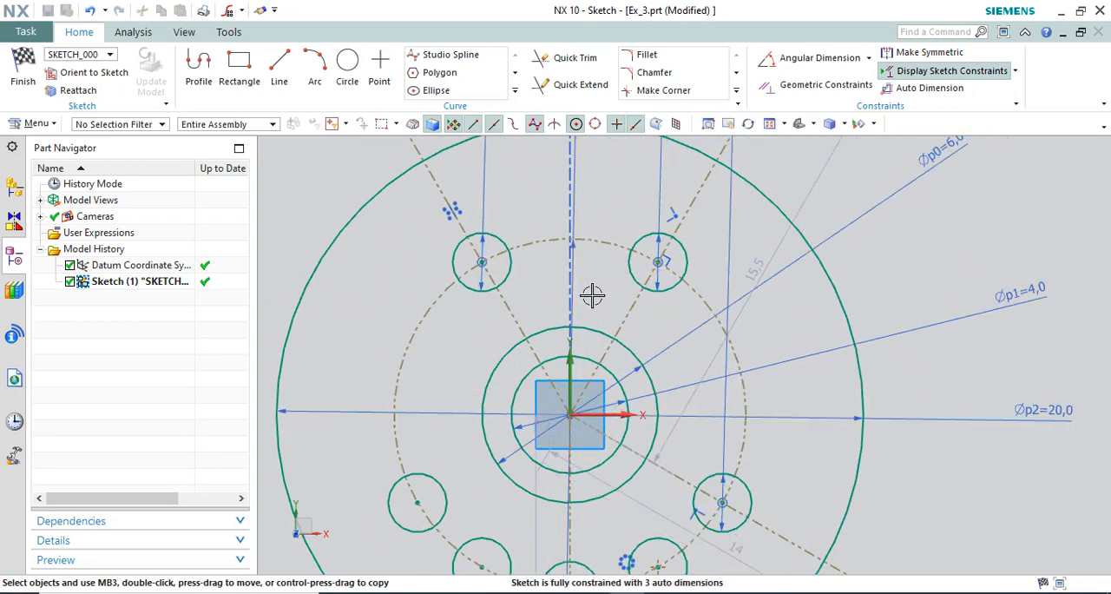
{"action": "left_click", "coordinate": [769, 593]}
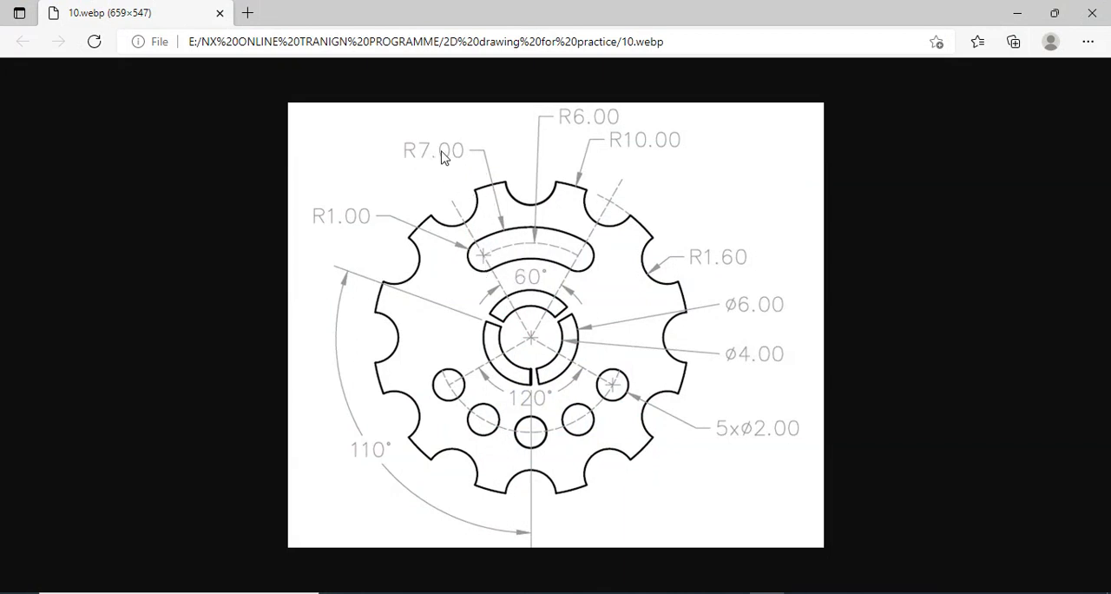
{"action": "key", "text": "alt+Tab"}
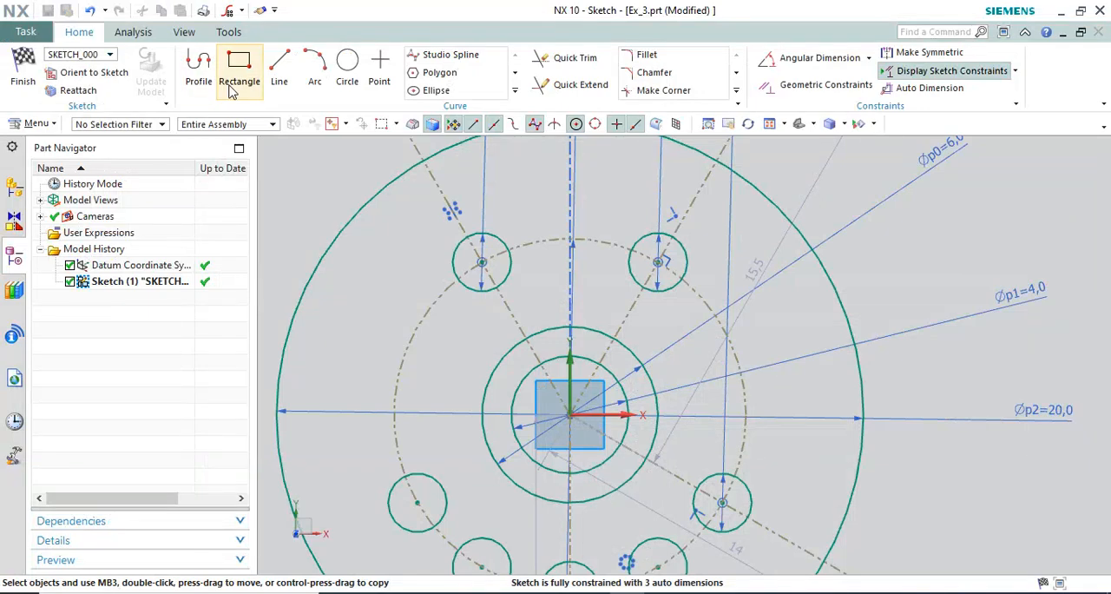
{"action": "left_click", "coordinate": [316, 65]}
{"action": "scroll", "coordinate": [441, 241], "scroll_direction": "up", "scroll_amount": 5}
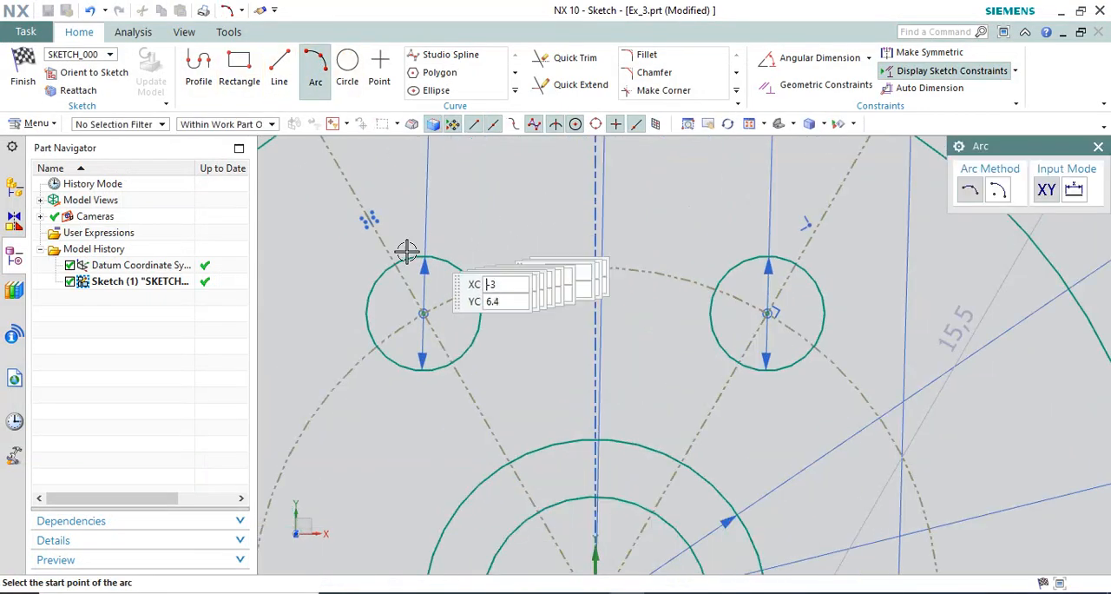
{"action": "left_click", "coordinate": [328, 292]}
{"action": "left_click", "coordinate": [855, 292]}
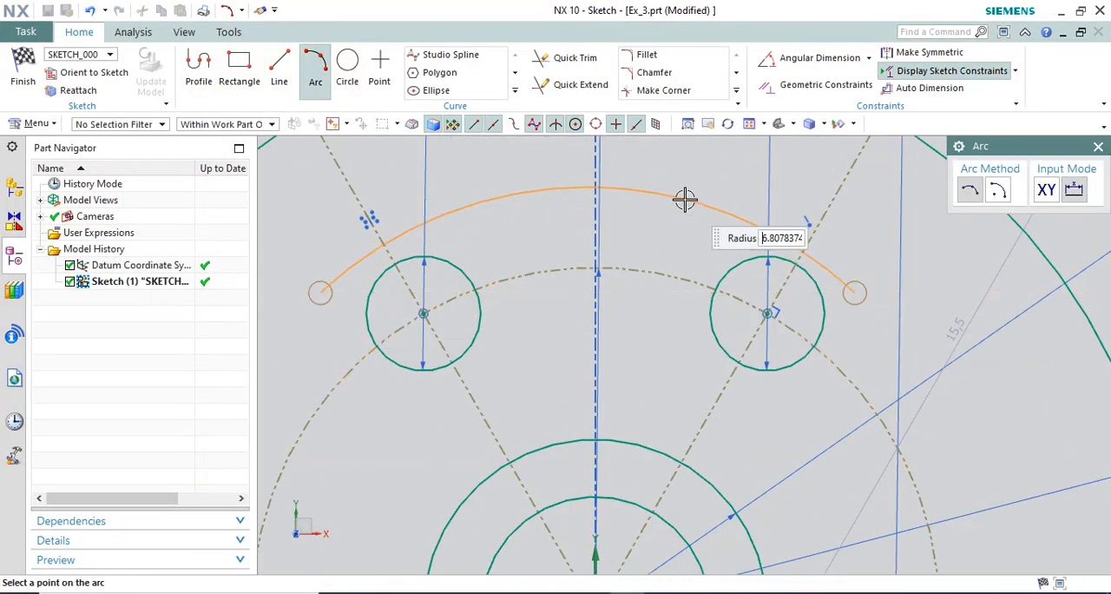
{"action": "left_click", "coordinate": [676, 203]}
{"action": "key", "text": "Escape"}
Set the radius of the new arc over the two upper circles to 7 mm.
{"action": "double_click", "coordinate": [526, 225]}
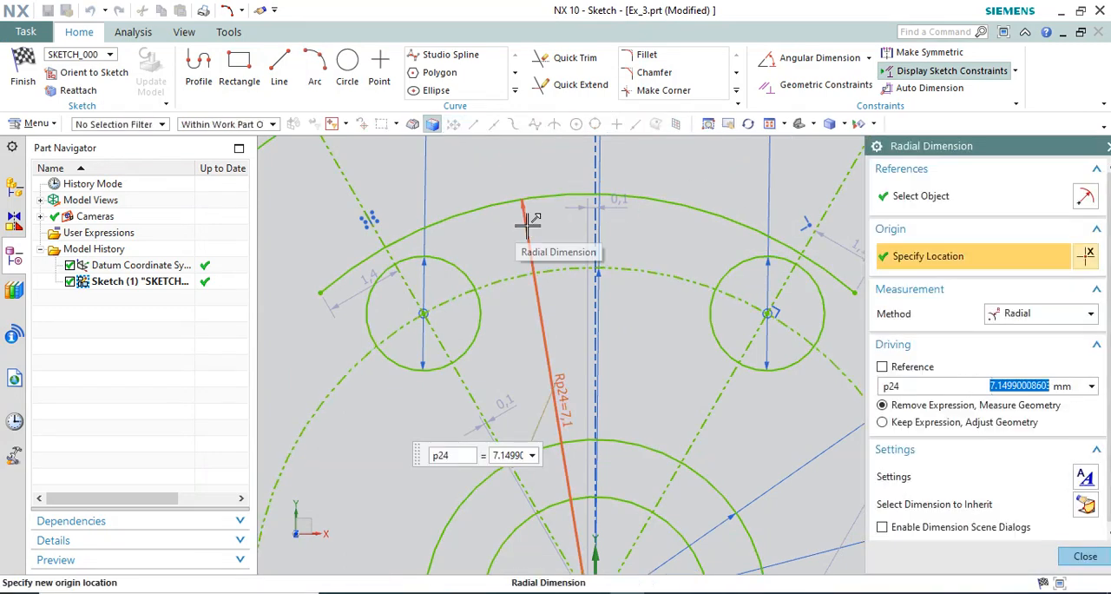
{"action": "type", "text": "7"}
{"action": "key", "text": "Return"}
{"action": "key", "text": "Escape"}
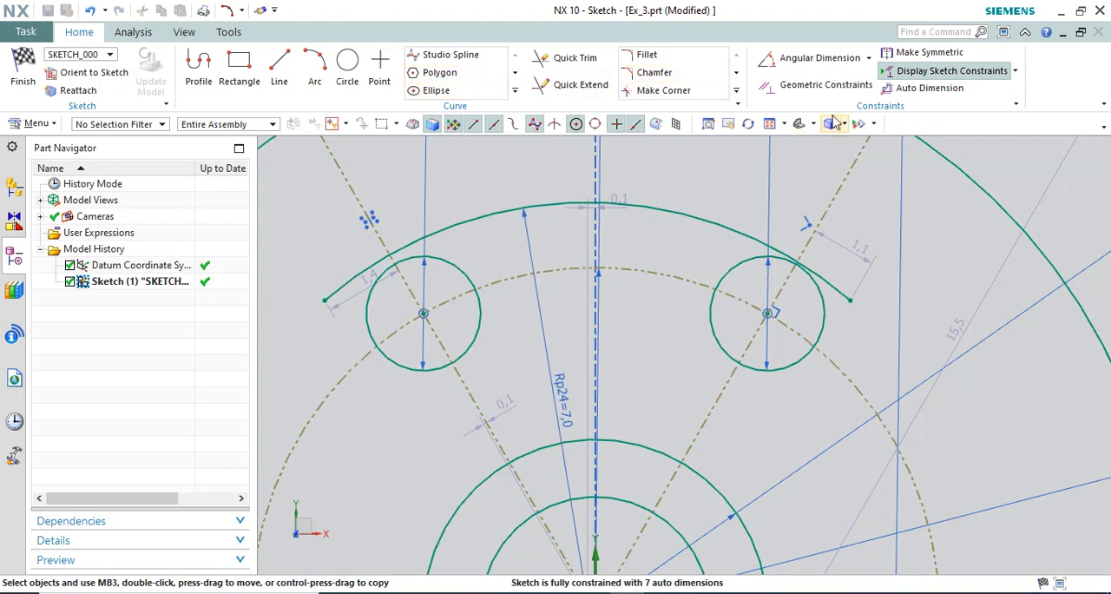
Constrain the 7 mm arc tangent to the upper-right 2 mm circle.
{"action": "left_click", "coordinate": [845, 88]}
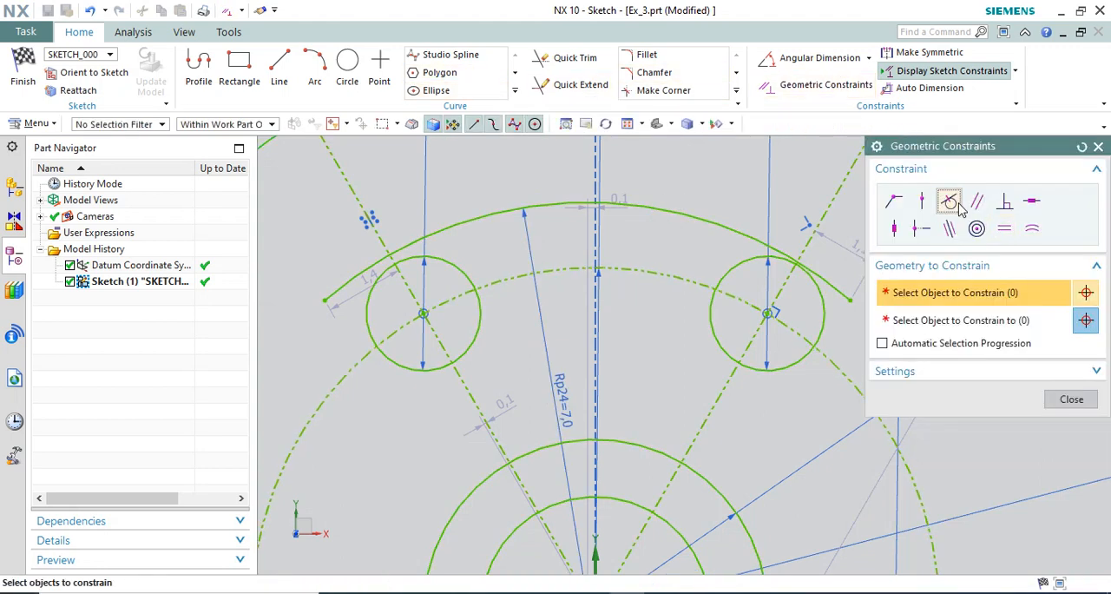
{"action": "left_click", "coordinate": [734, 246]}
{"action": "left_click", "coordinate": [728, 263]}
{"action": "scroll", "coordinate": [699, 262], "scroll_direction": "down", "scroll_amount": 2}
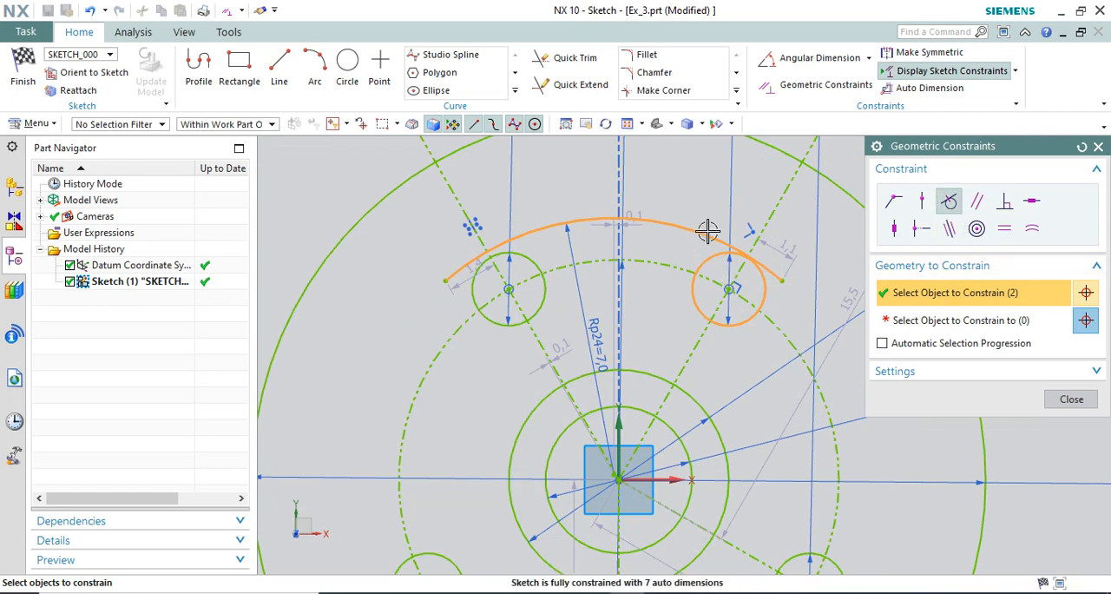
{"action": "left_click", "coordinate": [705, 257], "text": "shift"}
{"action": "middle_click", "coordinate": [703, 230]}
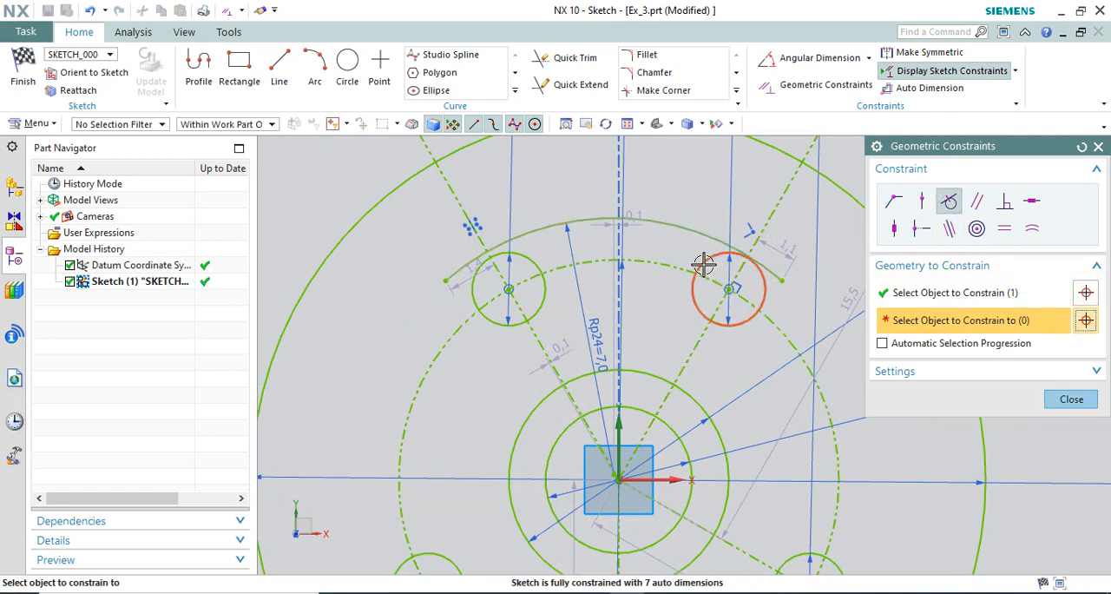
{"action": "left_click", "coordinate": [700, 261]}
Constrain the 7 mm arc tangent to the upper-left circle and move the upper-right circle's diameter dimension outward.
{"action": "left_click", "coordinate": [533, 247]}
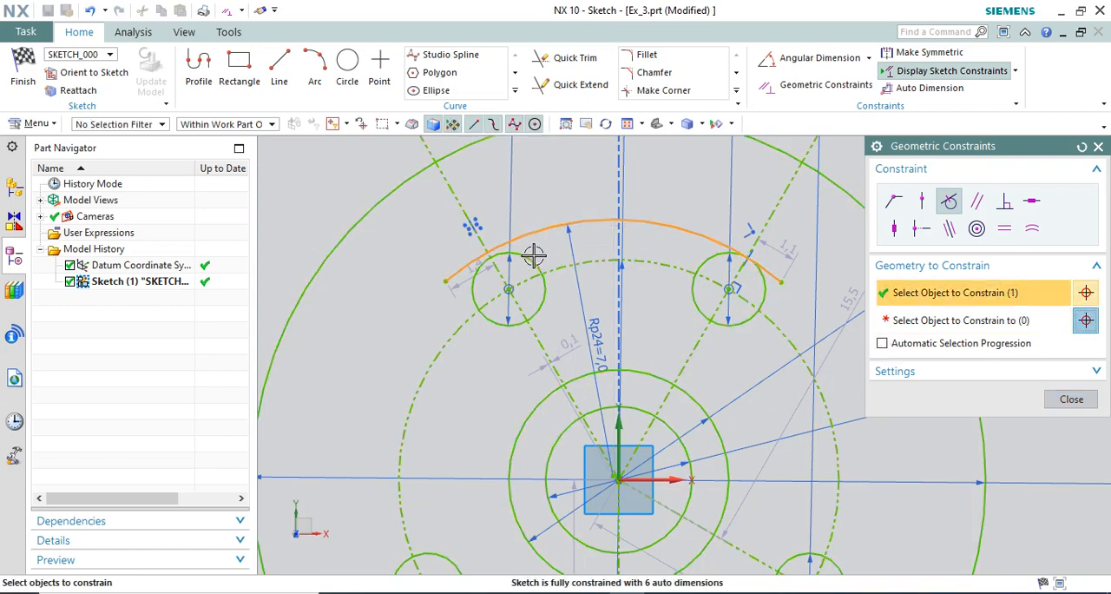
{"action": "left_click", "coordinate": [943, 326]}
{"action": "left_click", "coordinate": [541, 258]}
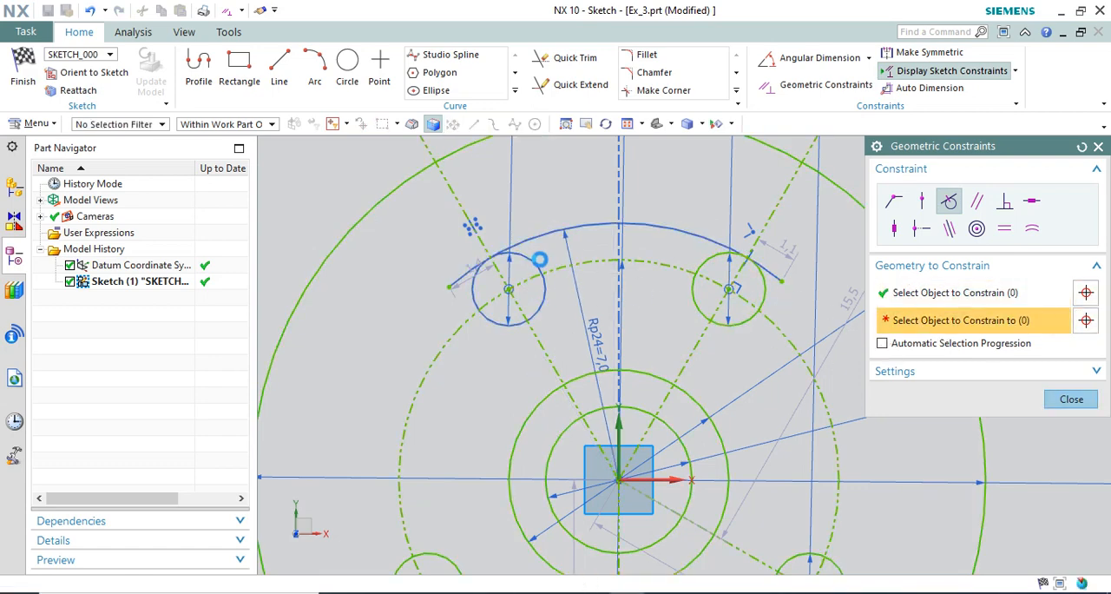
{"action": "scroll", "coordinate": [637, 188], "scroll_direction": "down", "scroll_amount": 2}
{"action": "scroll", "coordinate": [638, 219], "scroll_direction": "up", "scroll_amount": 2}
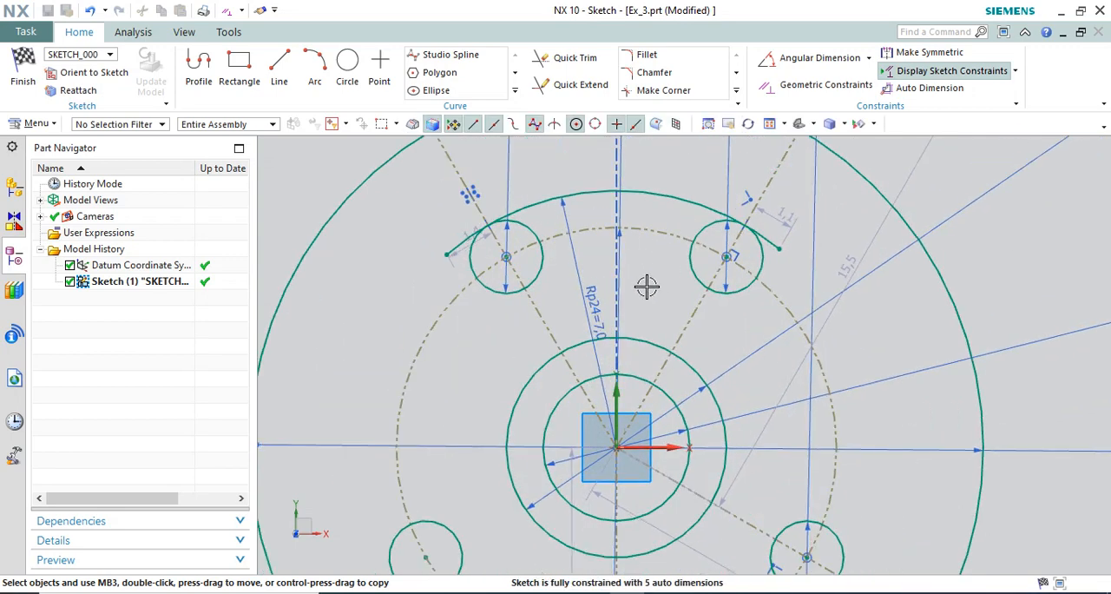
{"action": "left_click_drag", "start_coordinate": [732, 179], "coordinate": [853, 214]}
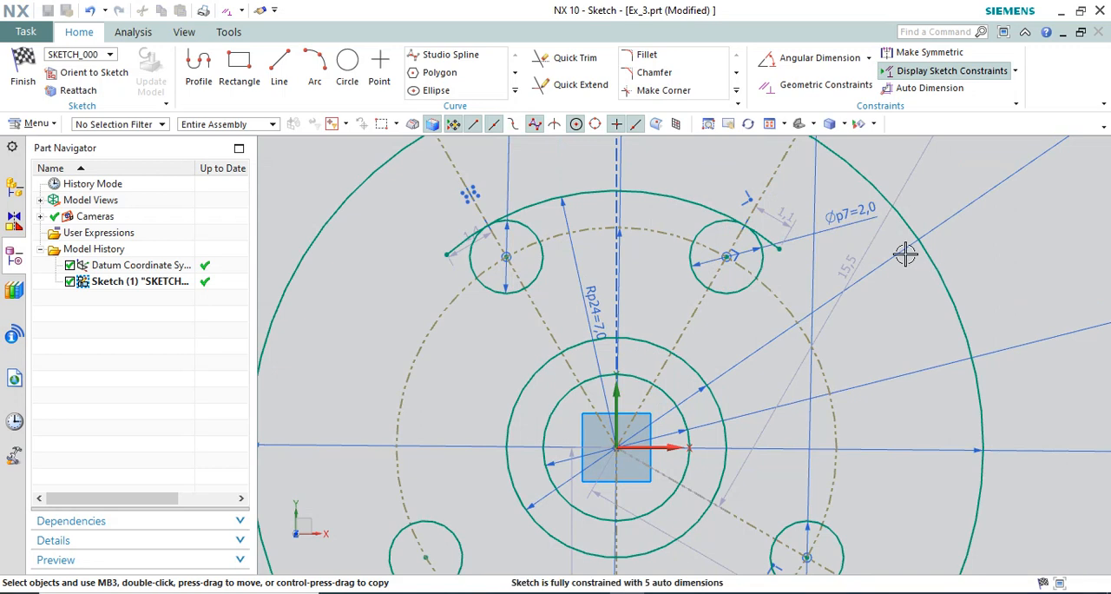
Offset the 7 mm arc inward toward the disc center by 2 mm with three copies.
{"action": "left_click", "coordinate": [516, 90]}
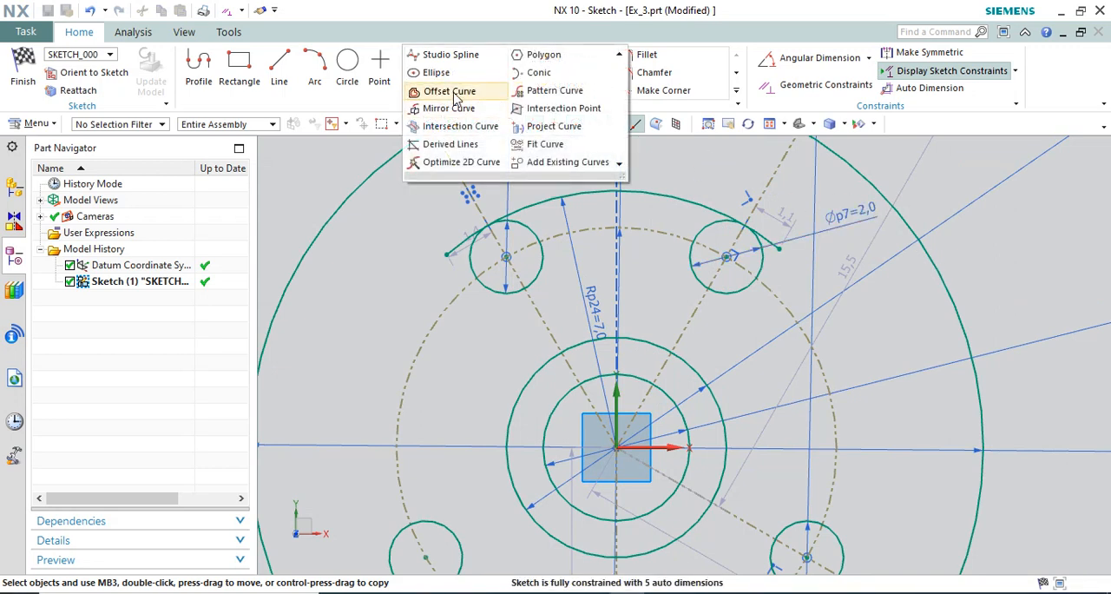
{"action": "left_click", "coordinate": [447, 84]}
{"action": "left_click", "coordinate": [588, 193]}
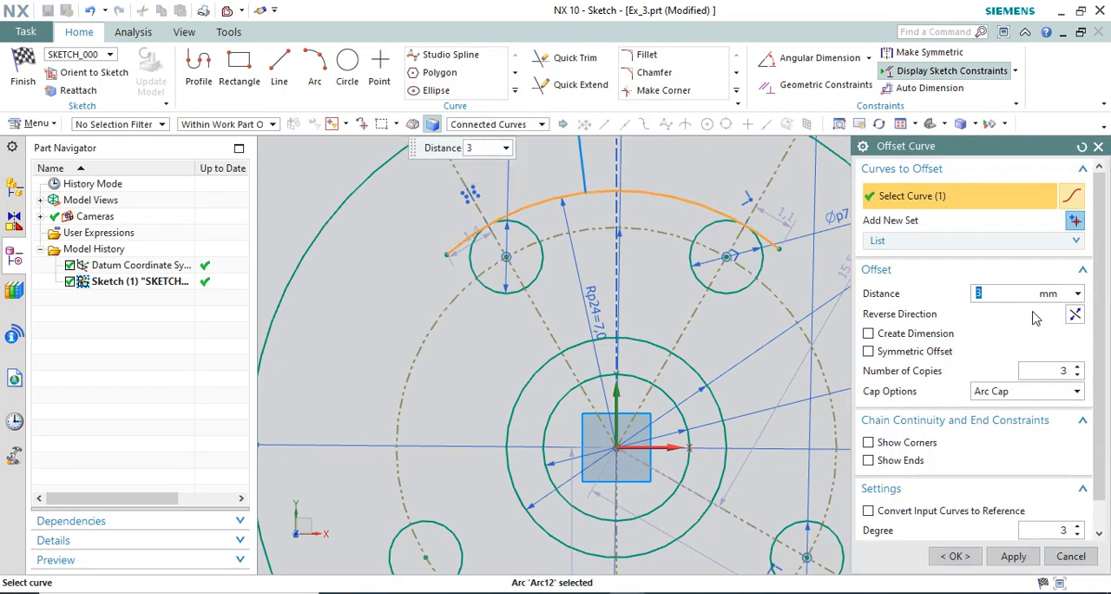
{"action": "key", "text": "Return"}
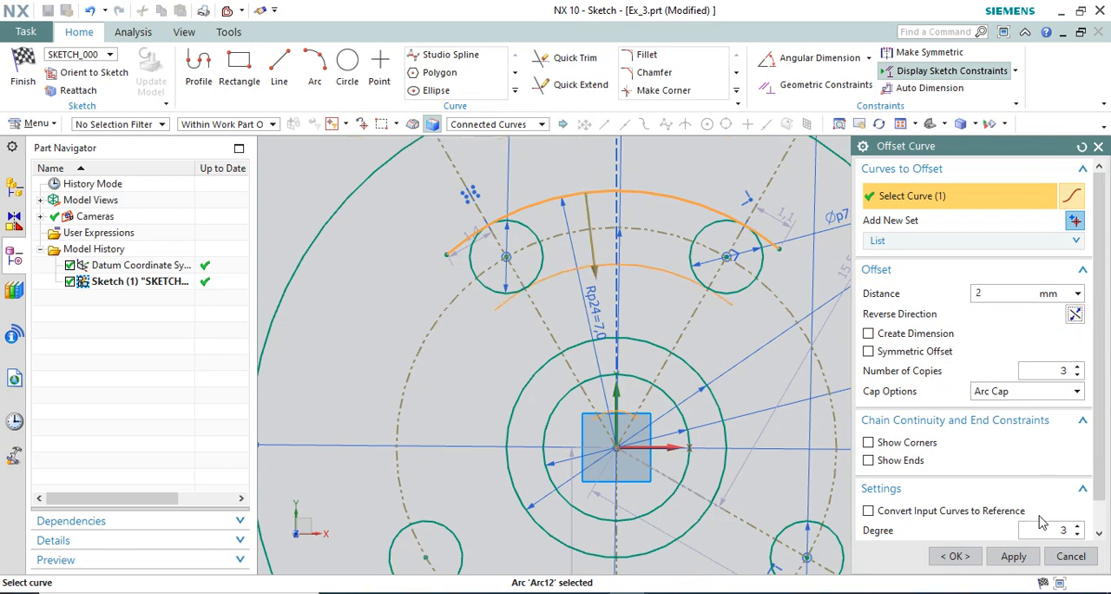
{"action": "left_click", "coordinate": [952, 556]}
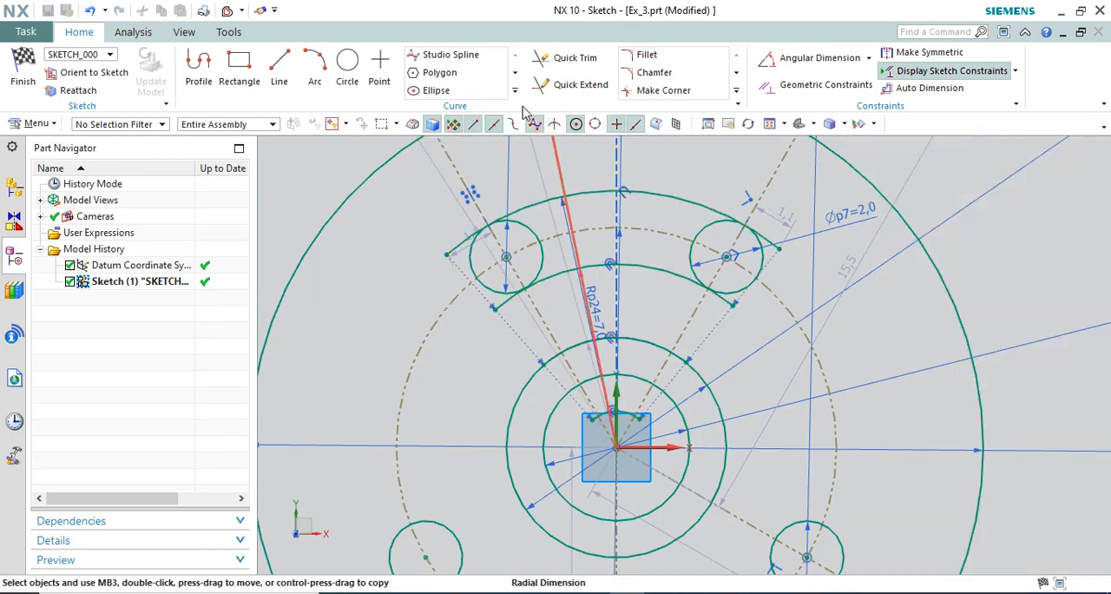
Trim the ends of the outer and first offset arcs that overhang the two upper circles.
{"action": "left_click", "coordinate": [573, 59]}
{"action": "scroll", "coordinate": [731, 228], "scroll_direction": "up", "scroll_amount": 2}
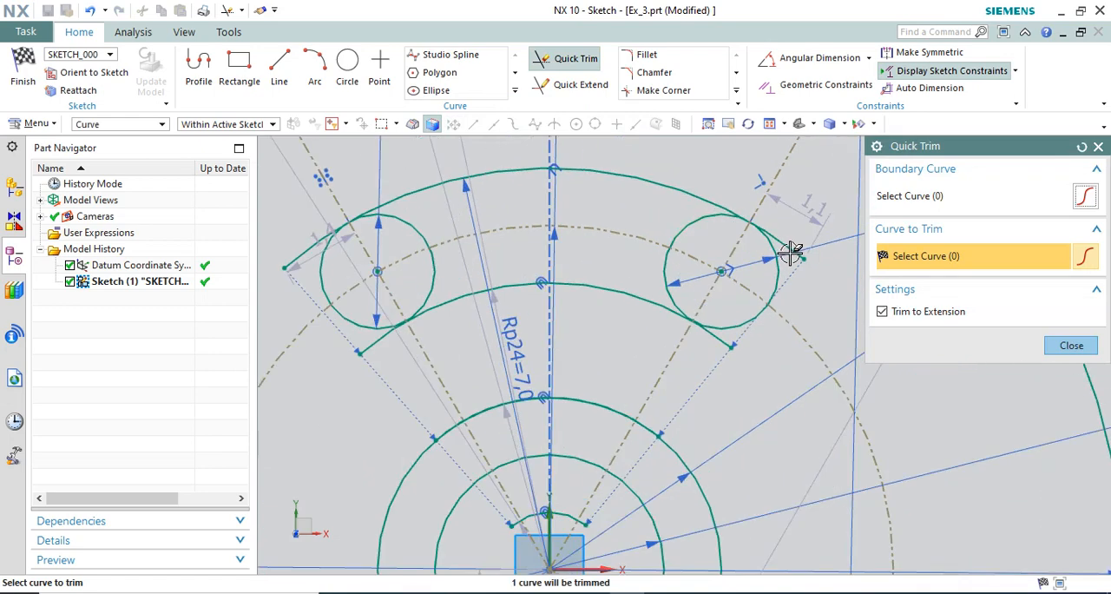
{"action": "left_click_drag", "start_coordinate": [312, 224], "coordinate": [308, 253]}
Try to trim the inner sides of both upper circles between the slot arcs, and undo these trims.
{"action": "left_click", "coordinate": [435, 243]}
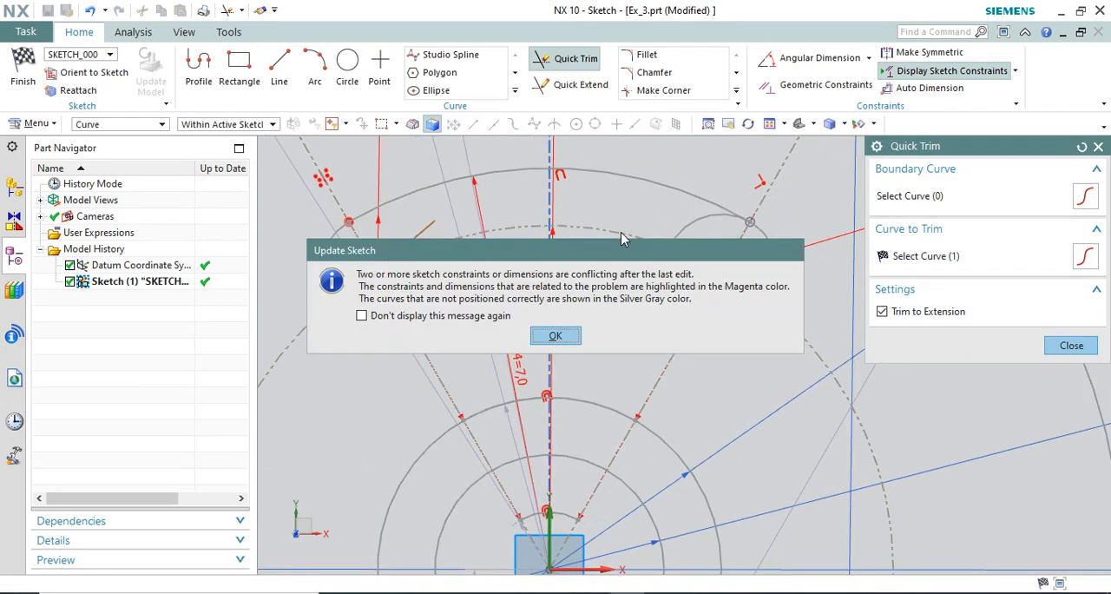
{"action": "left_click", "coordinate": [556, 335]}
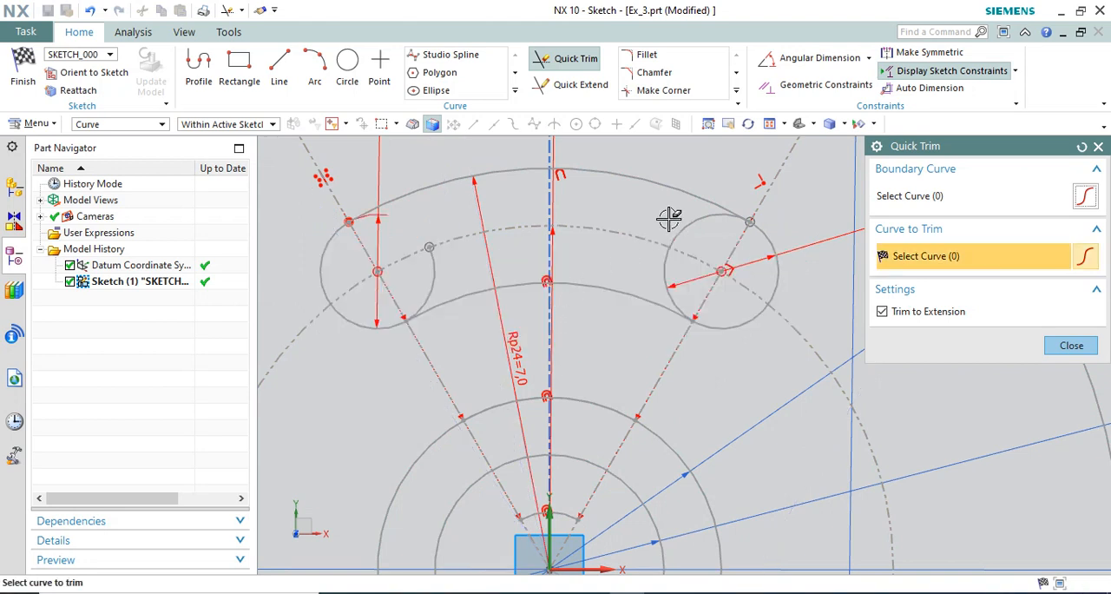
{"action": "left_click", "coordinate": [675, 248]}
{"action": "key", "text": "Escape"}
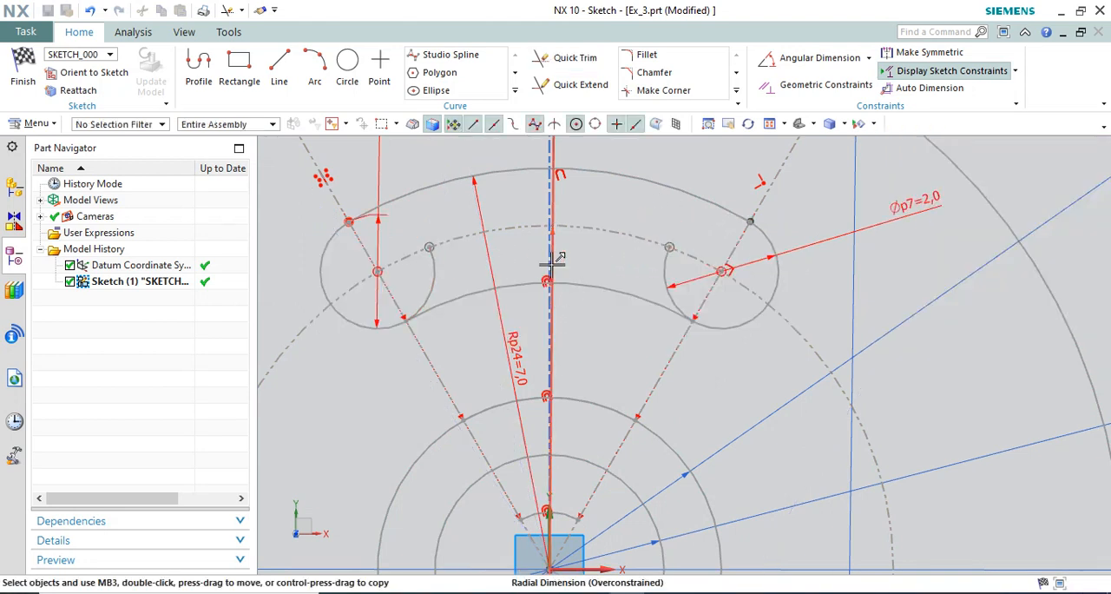
{"action": "key", "text": "ctrl+z"}
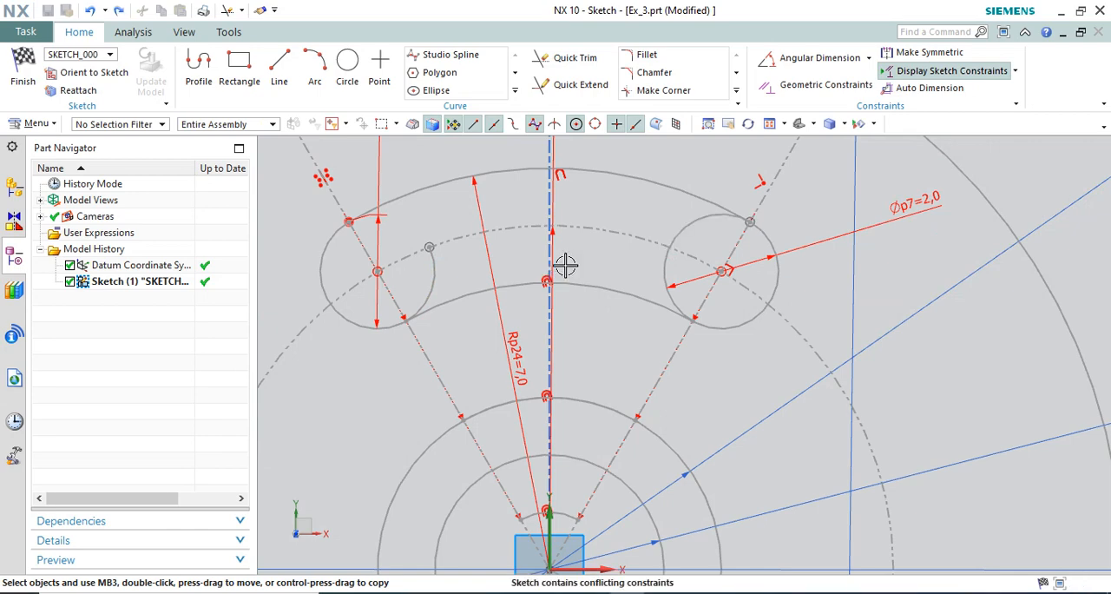
{"action": "scroll", "coordinate": [623, 251], "scroll_direction": "down", "scroll_amount": 5}
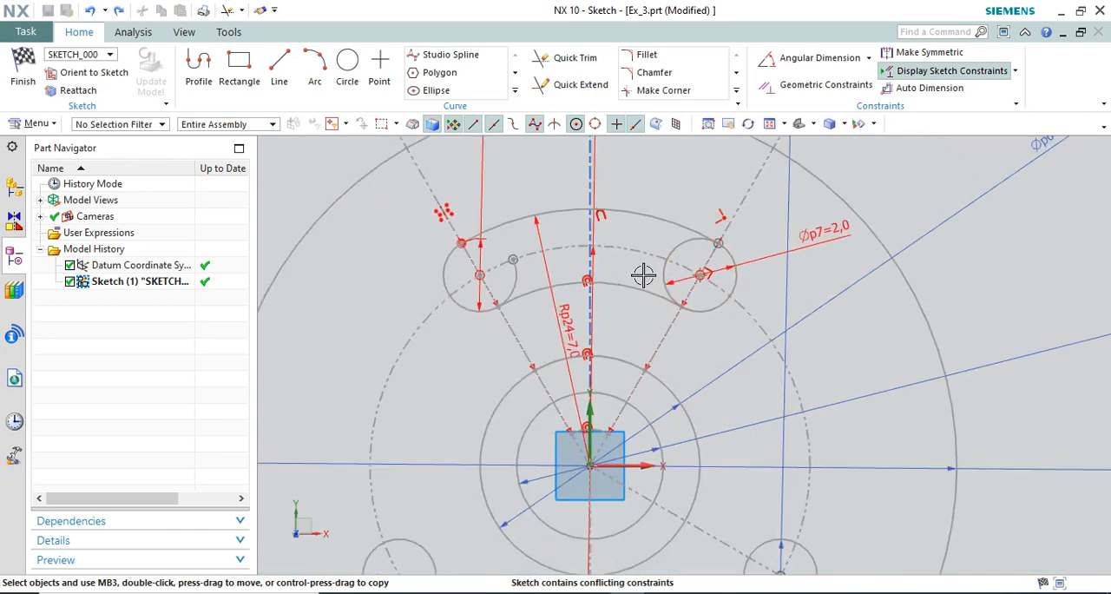
{"action": "scroll", "coordinate": [631, 278], "scroll_direction": "up", "scroll_amount": 2}
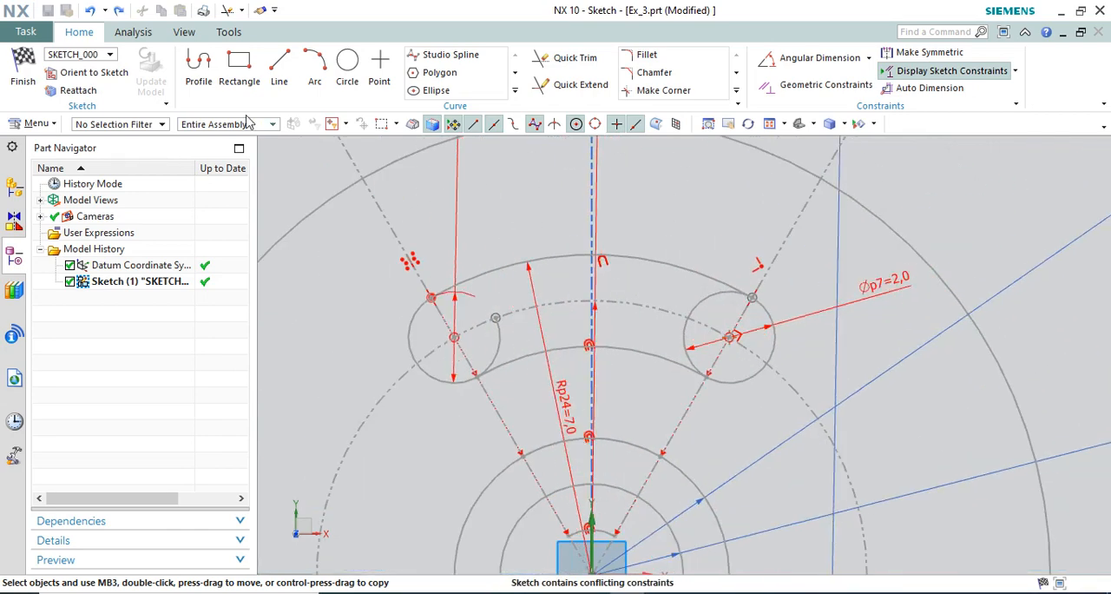
{"action": "left_click", "coordinate": [91, 12]}
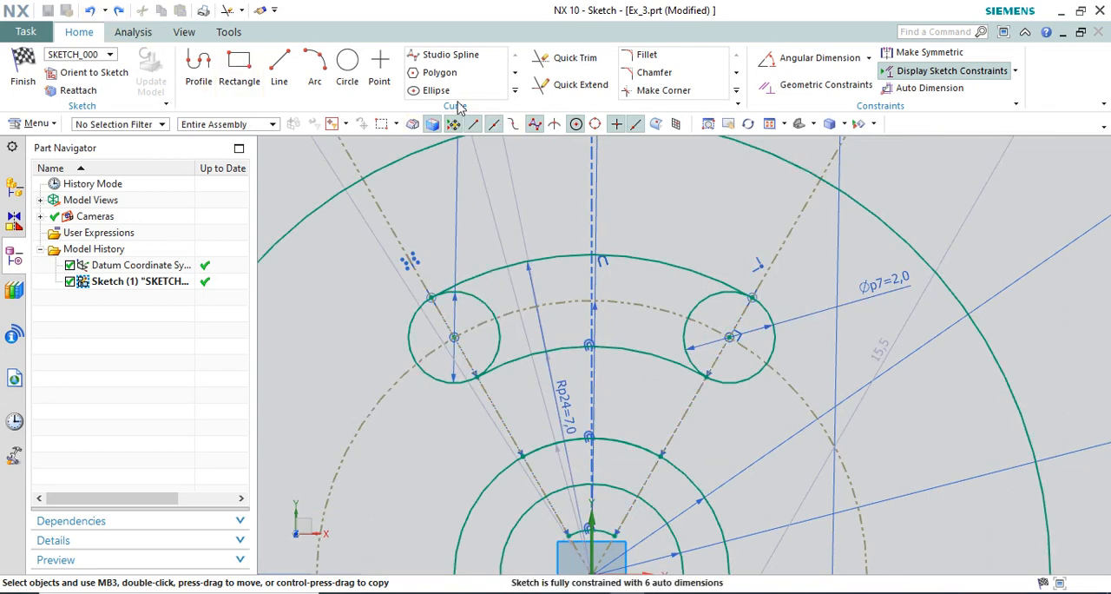
Trim away the inner side of the upper-right circle between the two slot arcs.
{"action": "left_click", "coordinate": [569, 59]}
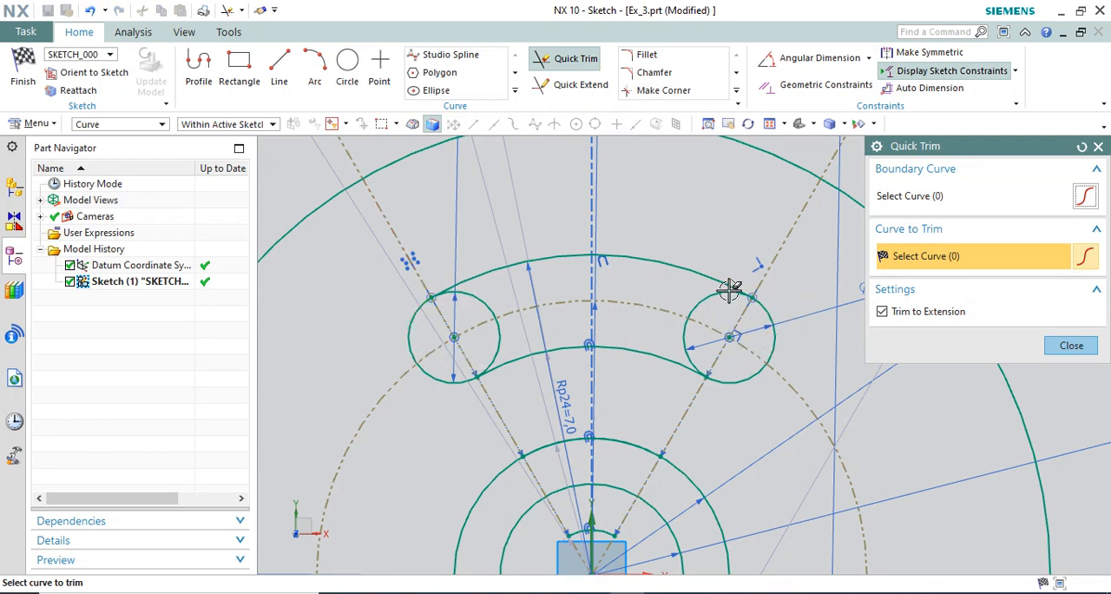
{"action": "left_click", "coordinate": [699, 302]}
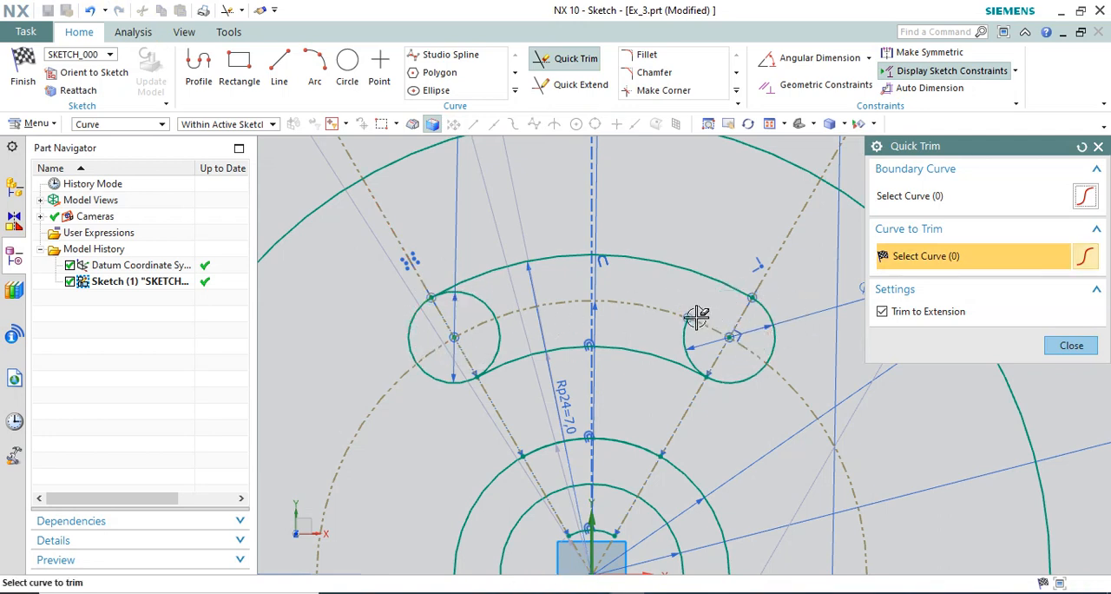
{"action": "left_click", "coordinate": [681, 330]}
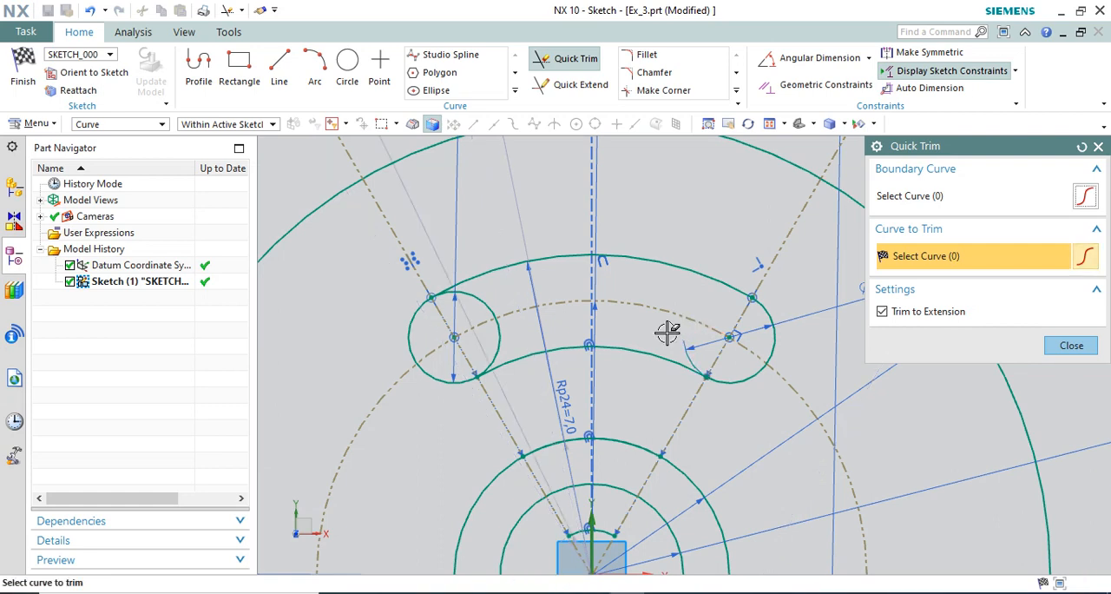
Try to trim the inner side of the upper-left circle, including with Trim to Extension turned off.
{"action": "left_click", "coordinate": [496, 296]}
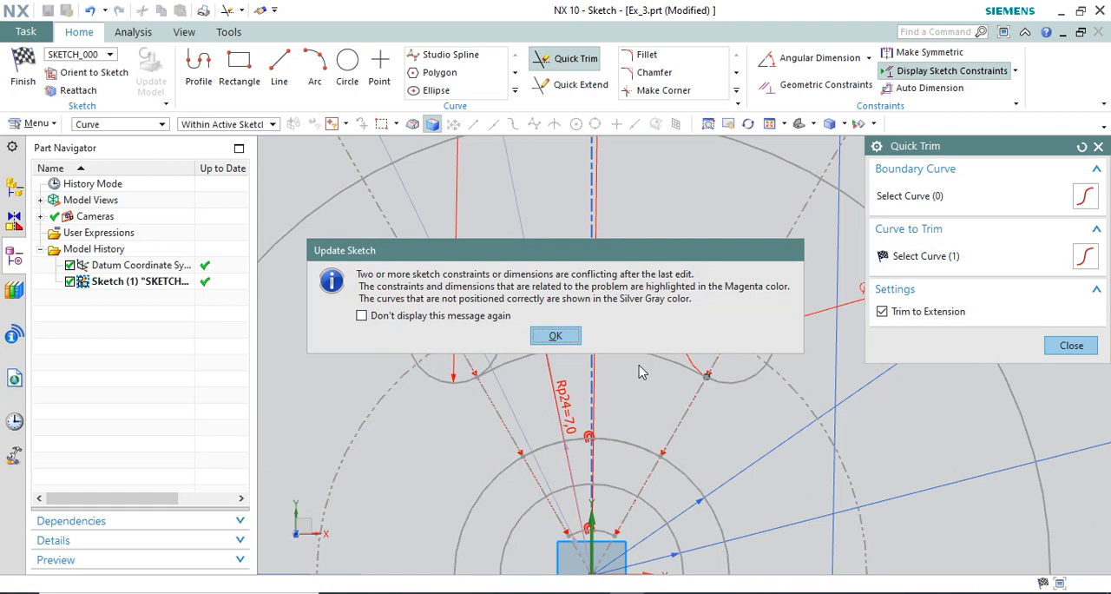
{"action": "left_click", "coordinate": [566, 343]}
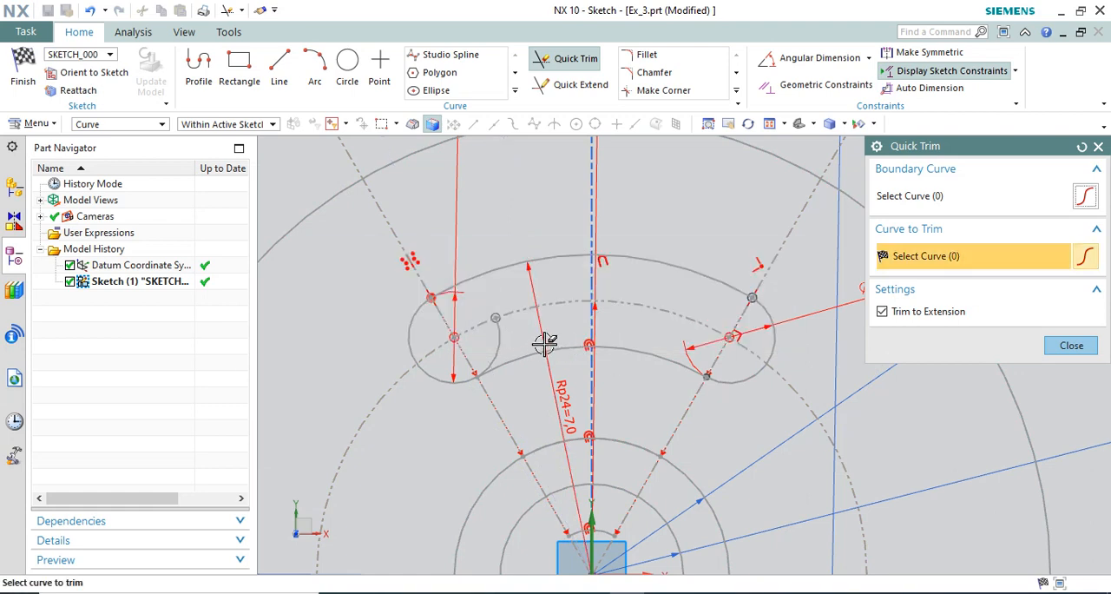
{"action": "right_click", "coordinate": [506, 327]}
{"action": "mouse_move", "coordinate": [509, 331]}
{"action": "left_click", "coordinate": [474, 303]}
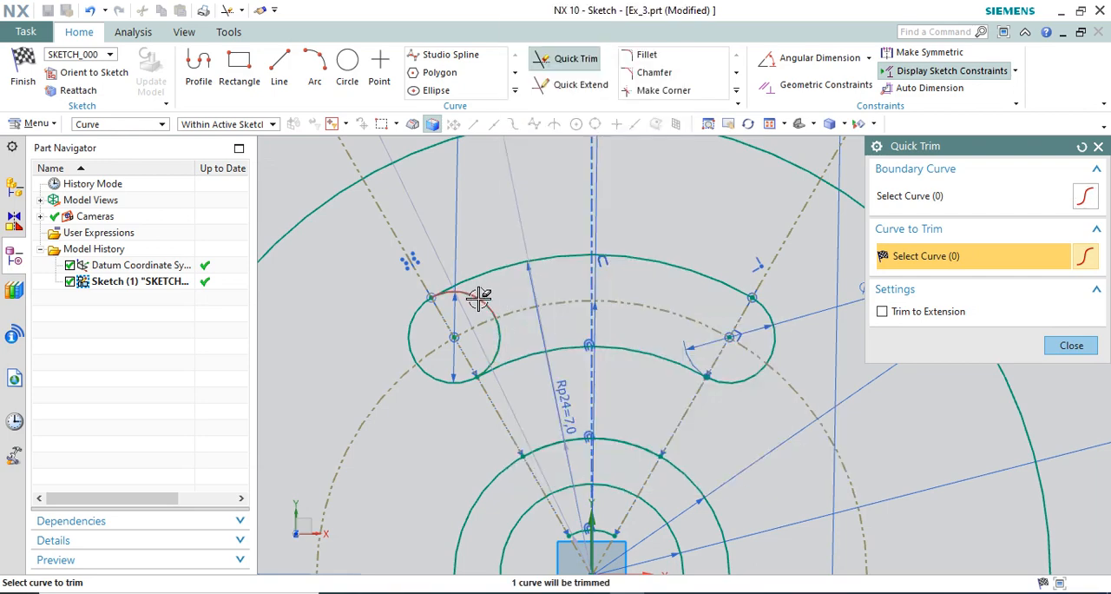
{"action": "right_click", "coordinate": [479, 300]}
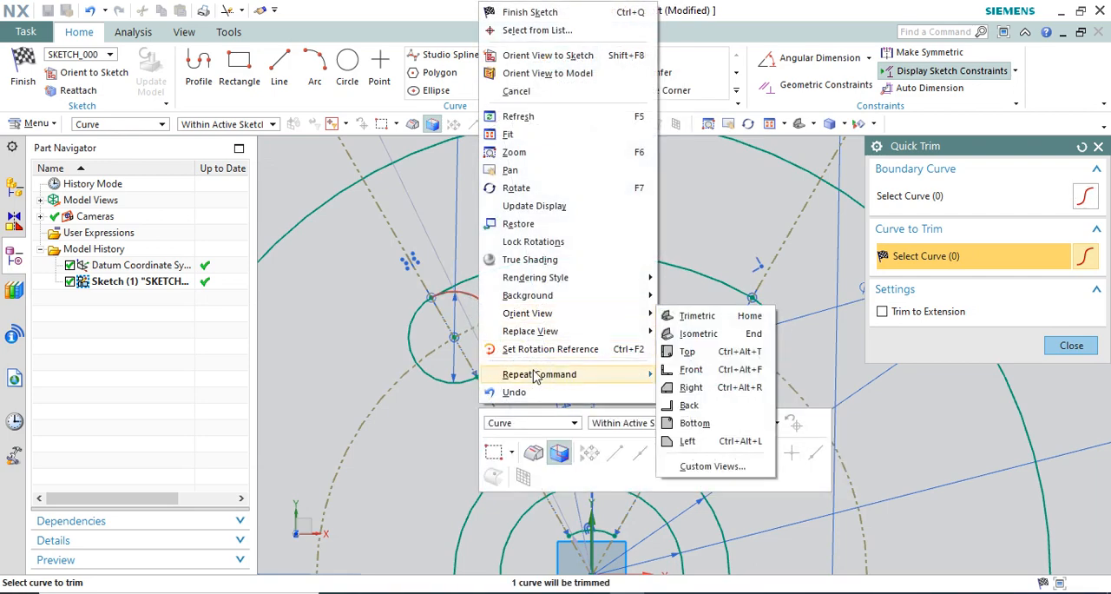
{"action": "key", "text": "Escape"}
{"action": "key", "text": "Escape"}
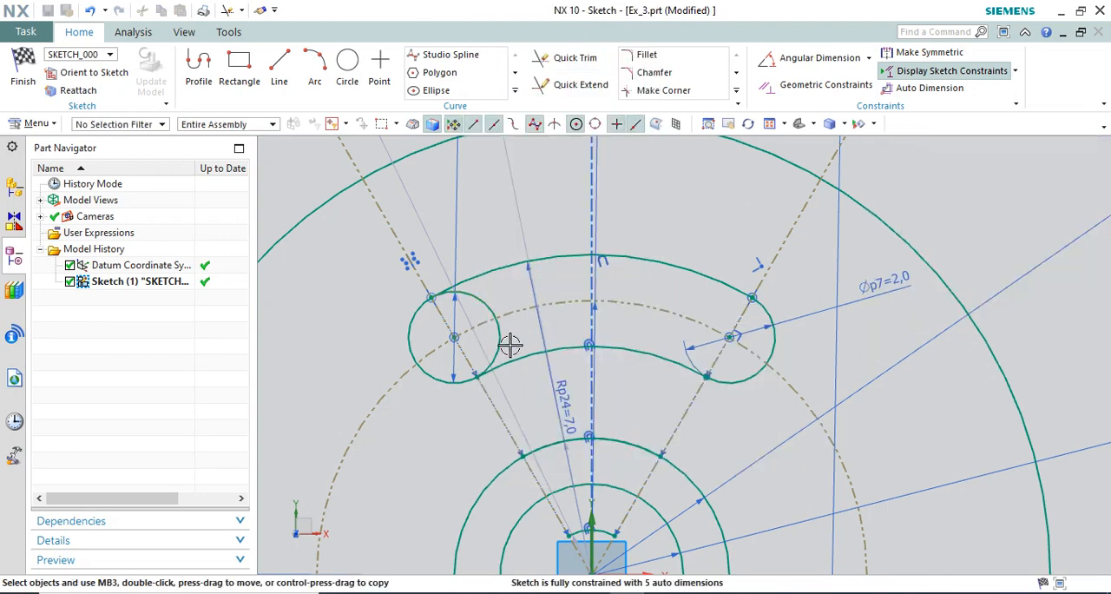
{"action": "right_click", "coordinate": [501, 343]}
{"action": "key", "text": "Escape"}
Convert the upper-left circle to a reference curve and undo the conversion.
{"action": "left_click", "coordinate": [575, 122]}
{"action": "left_click", "coordinate": [488, 296]}
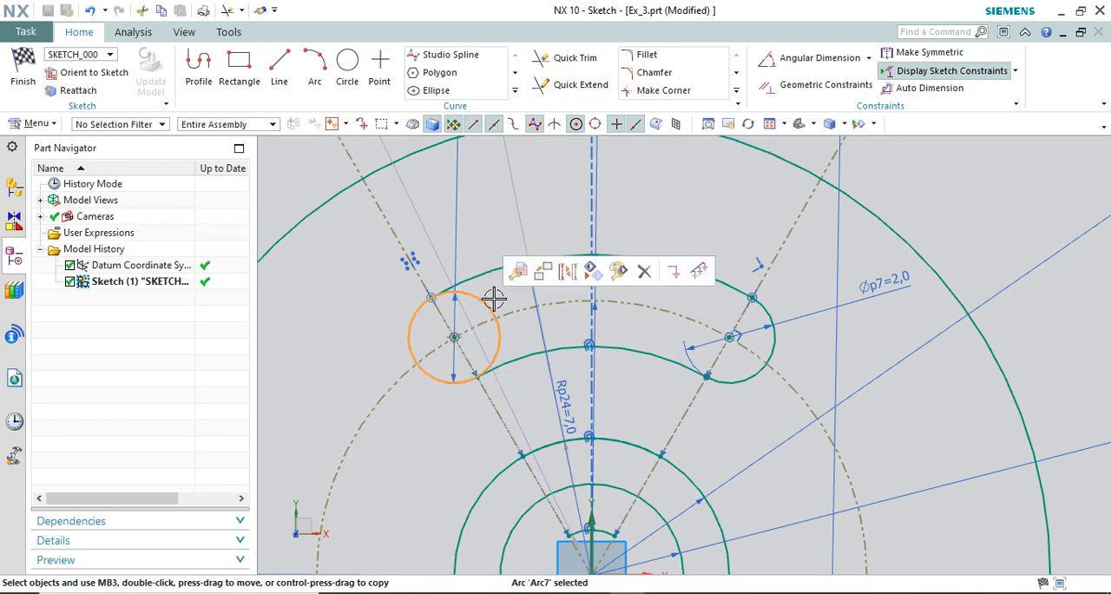
{"action": "right_click", "coordinate": [484, 299]}
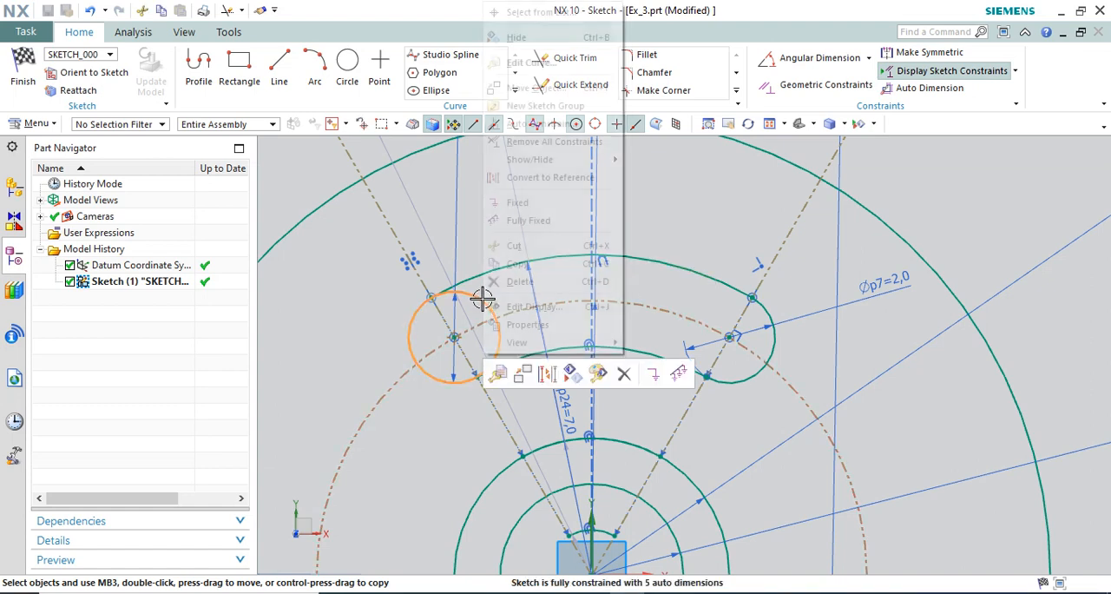
{"action": "left_click", "coordinate": [535, 180]}
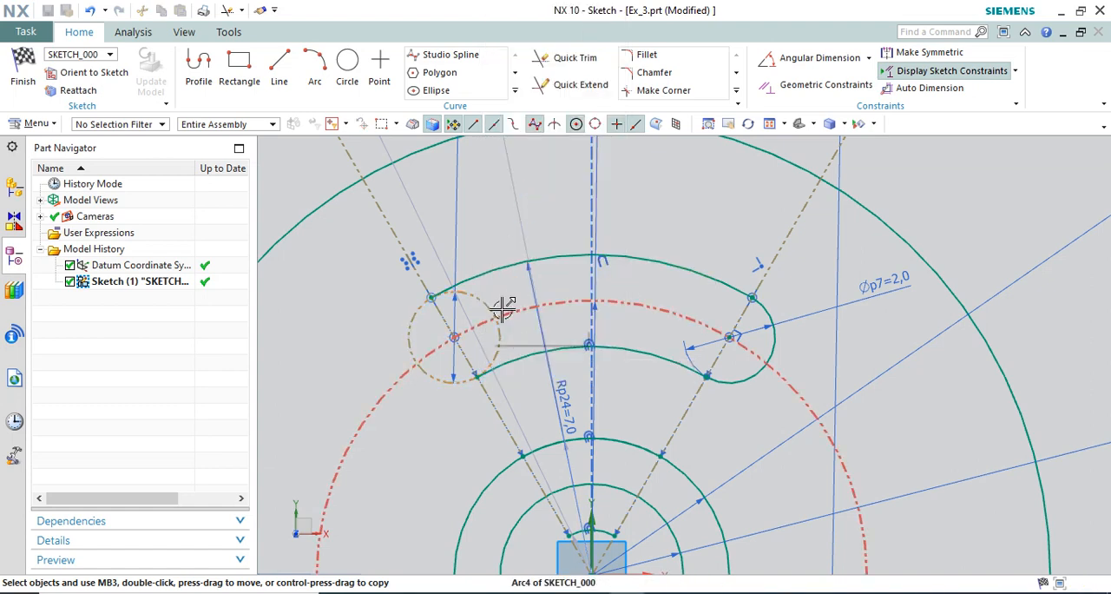
{"action": "key", "text": "ctrl+z"}
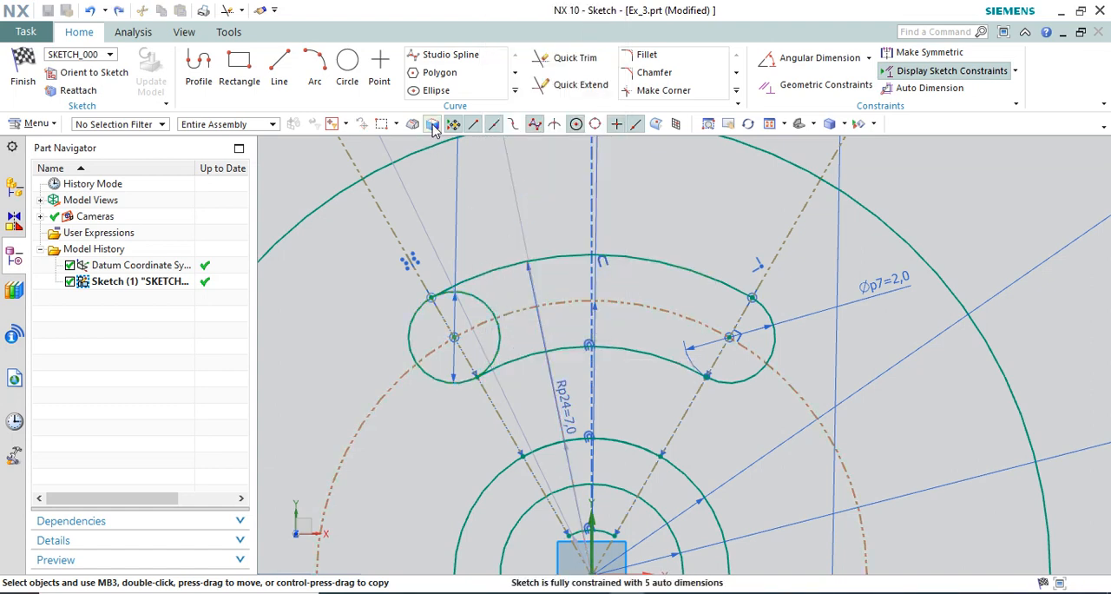
Trim away the inner side of the upper-left circle between the slot arcs with Trim to Extension enabled.
{"action": "left_click", "coordinate": [566, 59]}
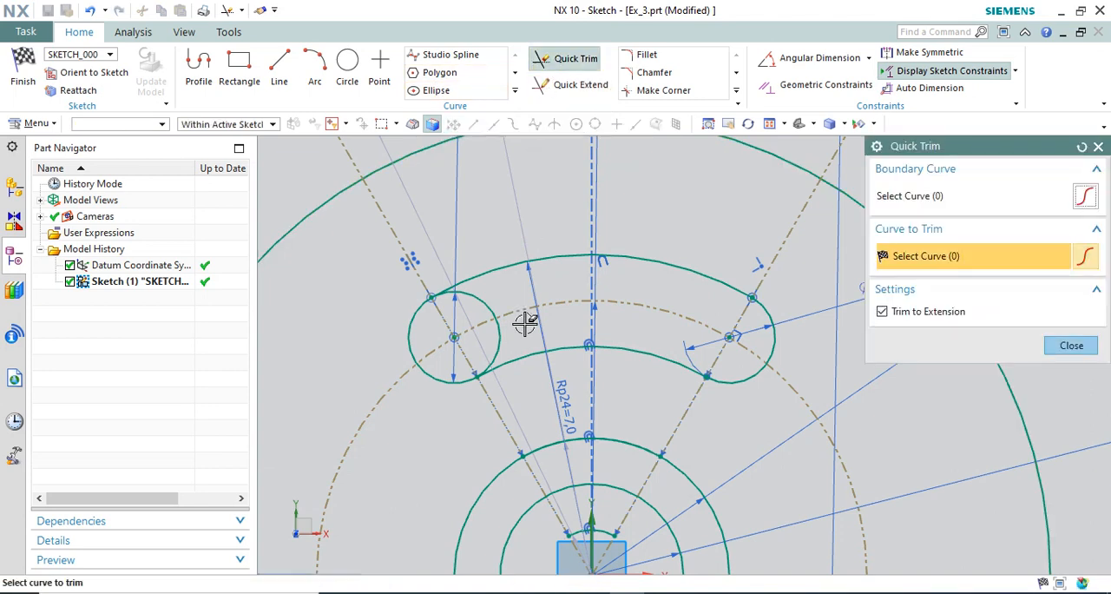
{"action": "left_click", "coordinate": [504, 322]}
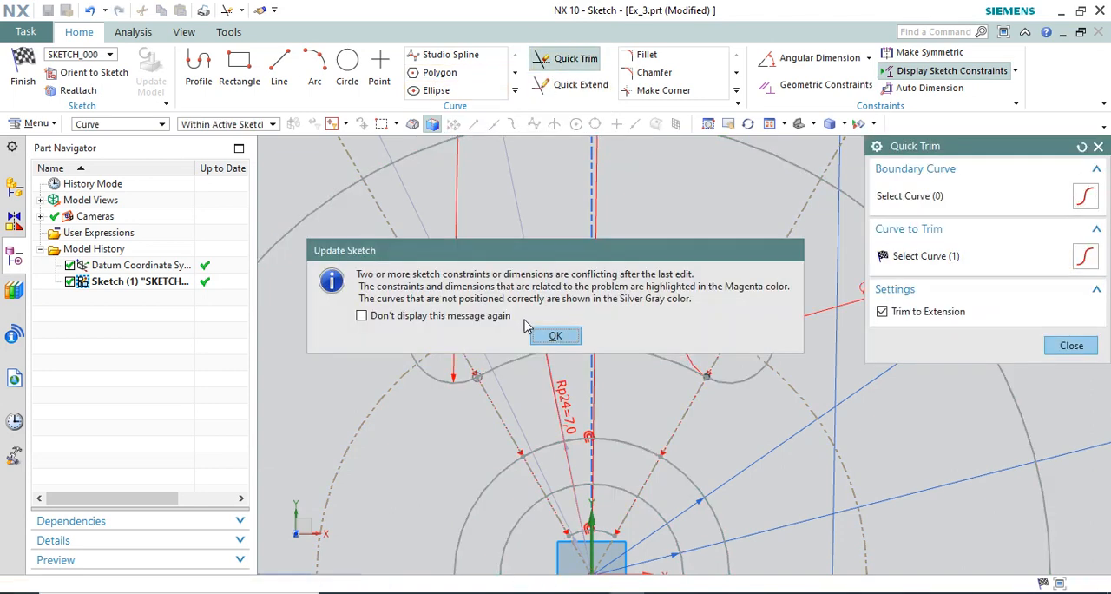
{"action": "left_click", "coordinate": [562, 339]}
{"action": "key", "text": "Escape"}
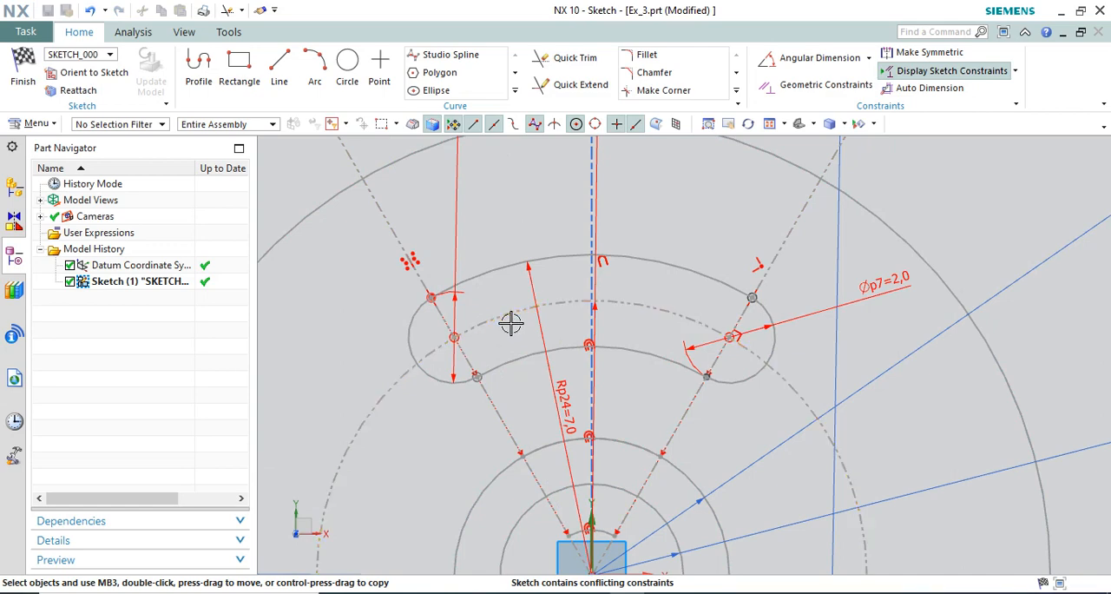
Delete the overconstrained radial dimension attached to the slot's left end arc.
{"action": "scroll", "coordinate": [613, 303], "scroll_direction": "down", "scroll_amount": 3}
{"action": "scroll", "coordinate": [527, 312], "scroll_direction": "up", "scroll_amount": 4}
{"action": "scroll", "coordinate": [564, 314], "scroll_direction": "down", "scroll_amount": 4}
{"action": "scroll", "coordinate": [560, 330], "scroll_direction": "up", "scroll_amount": 3}
{"action": "scroll", "coordinate": [534, 390], "scroll_direction": "down", "scroll_amount": 2}
{"action": "scroll", "coordinate": [534, 390], "scroll_direction": "up", "scroll_amount": 5}
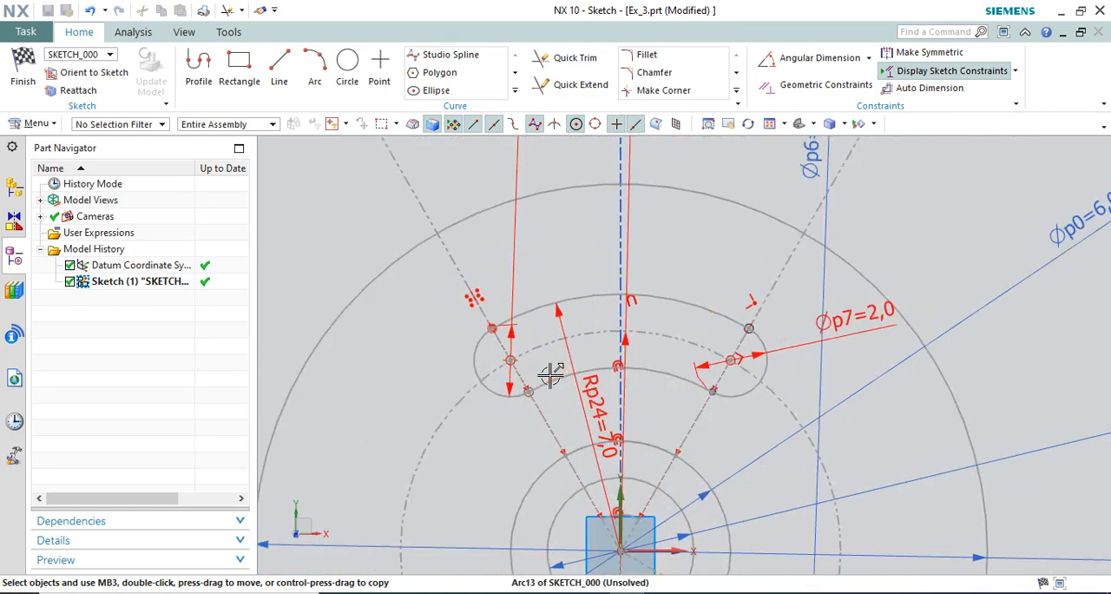
{"action": "right_click", "coordinate": [489, 231]}
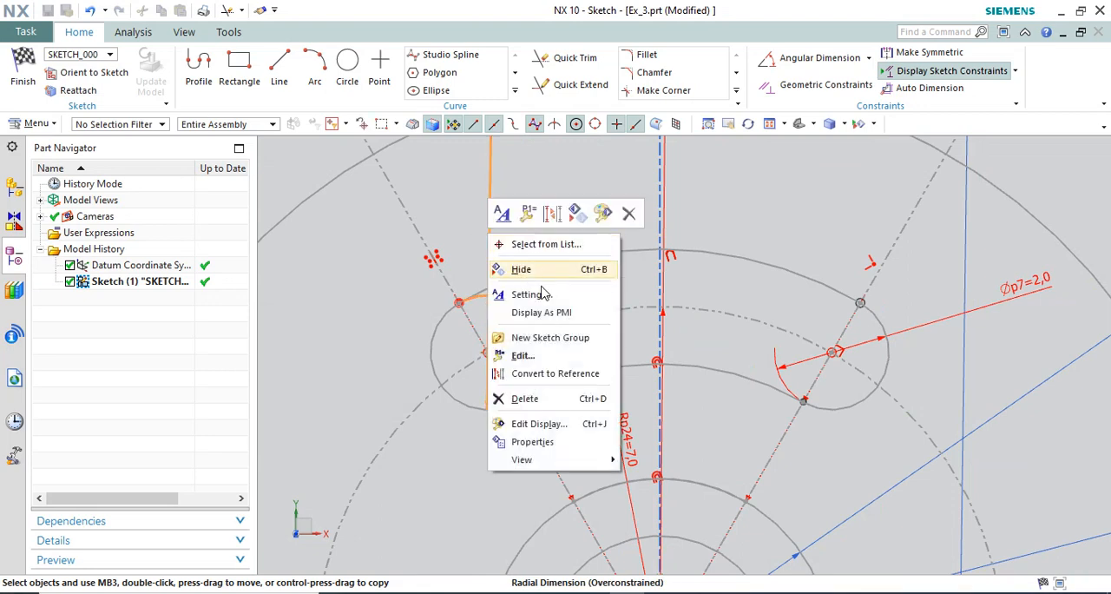
{"action": "left_click", "coordinate": [525, 401]}
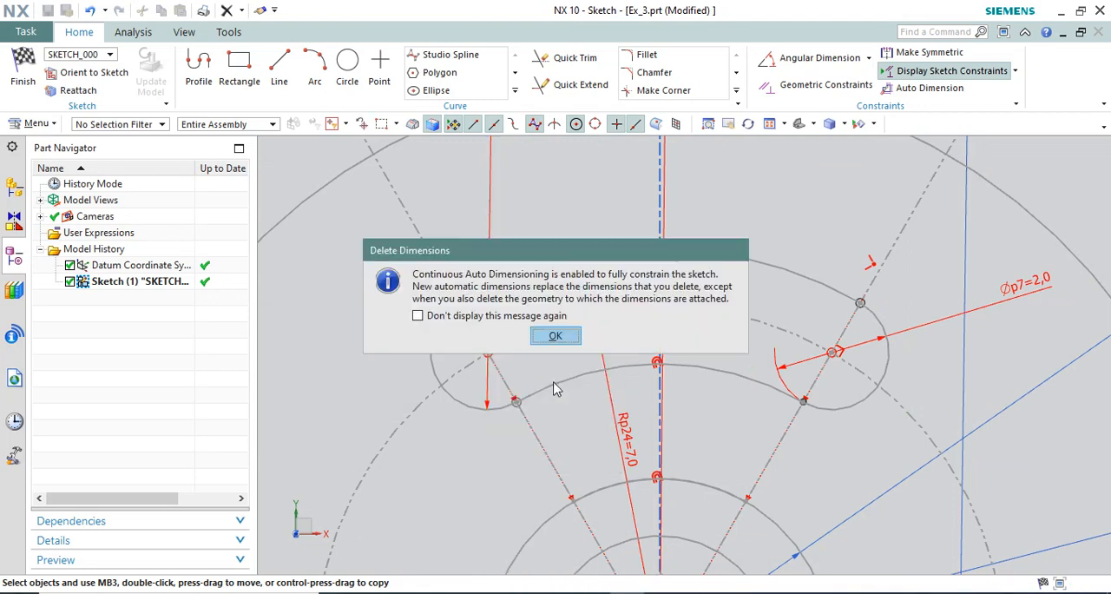
{"action": "left_click", "coordinate": [554, 337]}
{"action": "scroll", "coordinate": [613, 285], "scroll_direction": "down", "scroll_amount": 2}
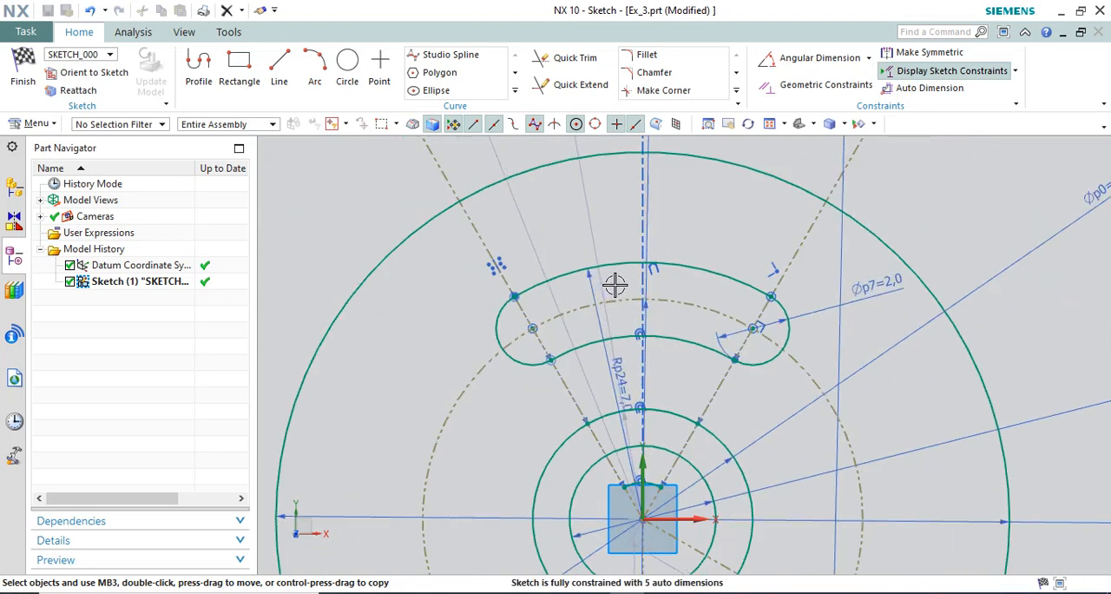
{"action": "scroll", "coordinate": [597, 199], "scroll_direction": "down", "scroll_amount": 3}
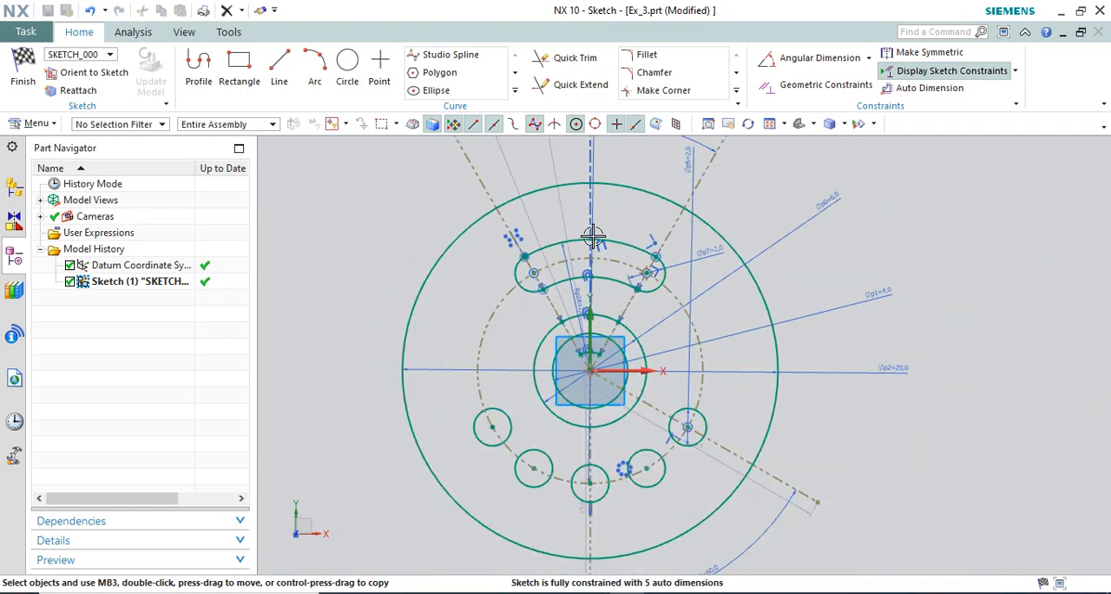
Switch to the reference drawing 10.webp in the browser to check the remaining features.
{"action": "key", "text": "alt+Tab"}
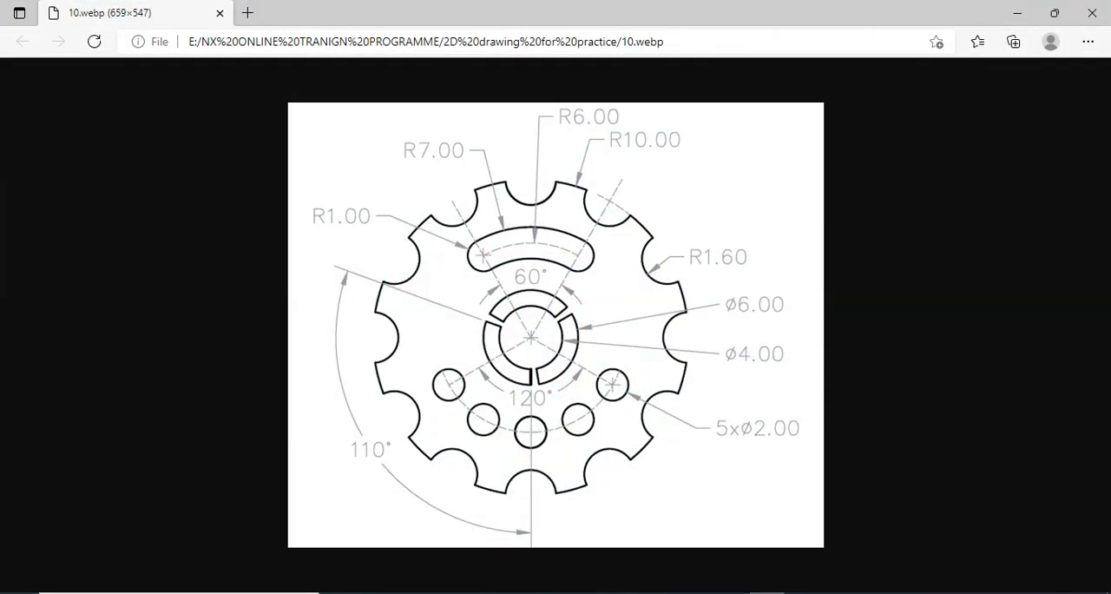
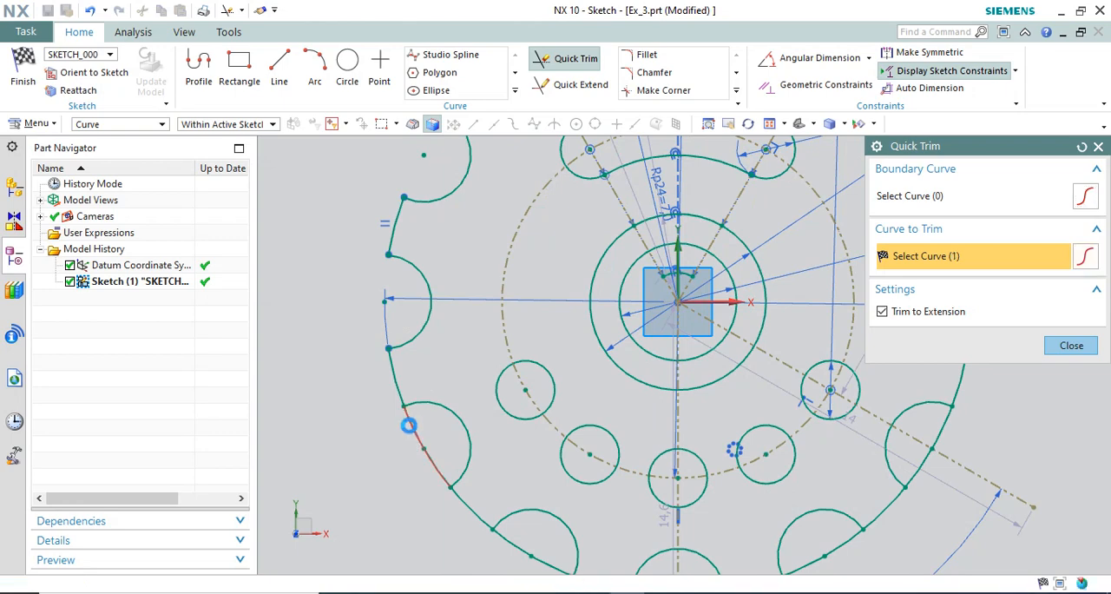
Trim the remaining outer-circle portions across the notches along the disc's lower and right edge, and finish Quick Trim.
{"action": "scroll", "coordinate": [403, 330], "scroll_direction": "down", "scroll_amount": 2}
{"action": "scroll", "coordinate": [472, 463], "scroll_direction": "up", "scroll_amount": 2}
{"action": "left_click", "coordinate": [475, 465]}
{"action": "left_click", "coordinate": [480, 488]}
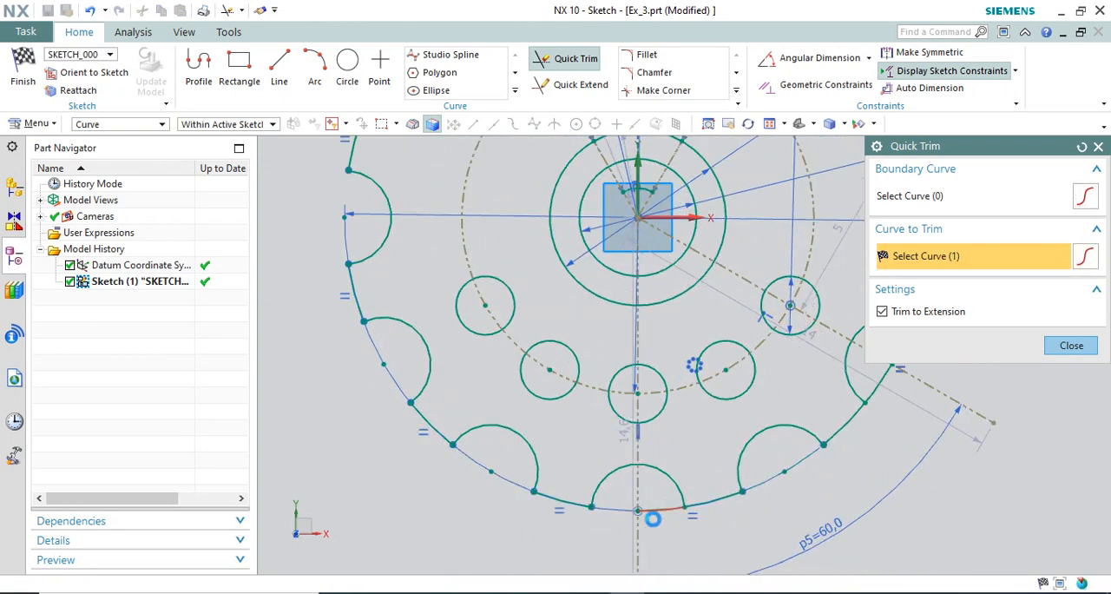
{"action": "scroll", "coordinate": [596, 521], "scroll_direction": "down", "scroll_amount": 2}
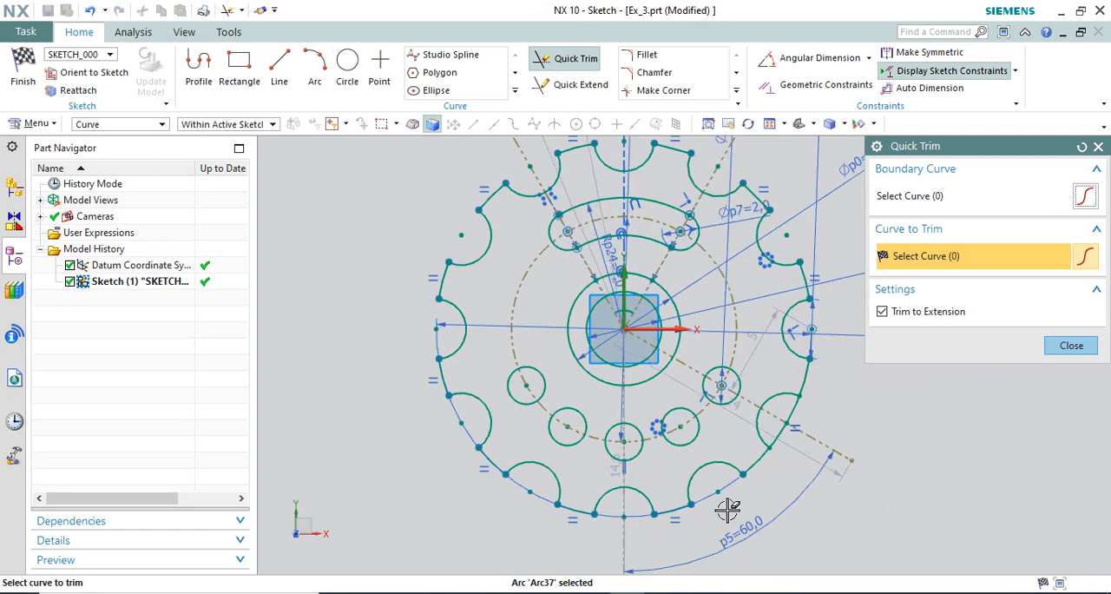
{"action": "left_click", "coordinate": [781, 431]}
{"action": "scroll", "coordinate": [795, 414], "scroll_direction": "up", "scroll_amount": 1}
{"action": "left_click", "coordinate": [798, 404]}
{"action": "scroll", "coordinate": [762, 418], "scroll_direction": "down", "scroll_amount": 1}
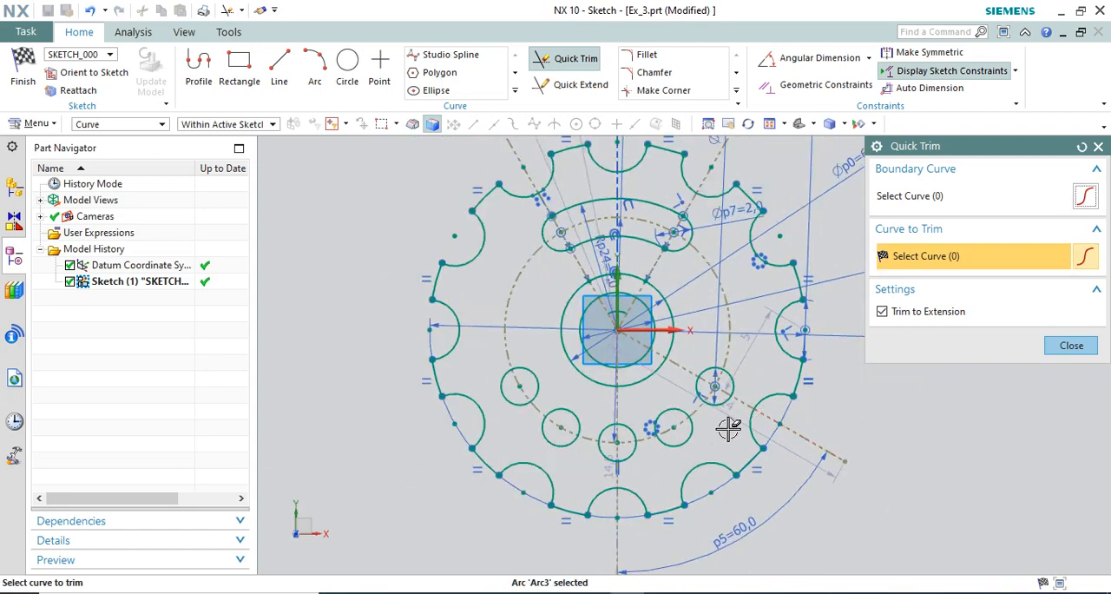
{"action": "scroll", "coordinate": [670, 438], "scroll_direction": "down", "scroll_amount": 1}
{"action": "left_click", "coordinate": [1071, 346]}
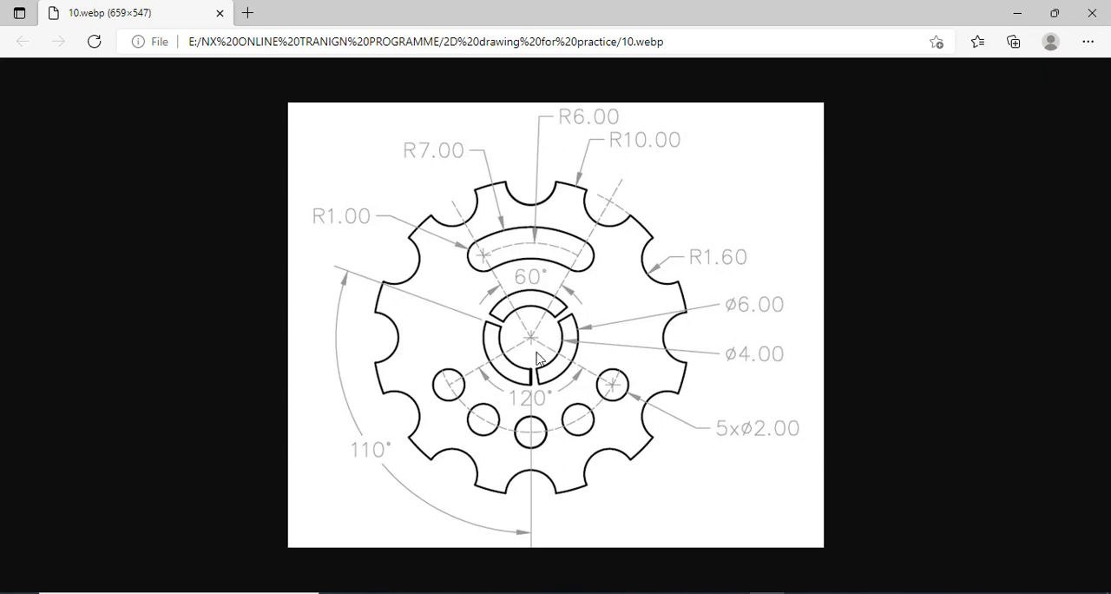
Return from the reference drawing to the NX sketch and draw a line about 4.8 mm long from the disc's centre toward the upper right.
{"action": "mouse_move", "coordinate": [767, 590]}
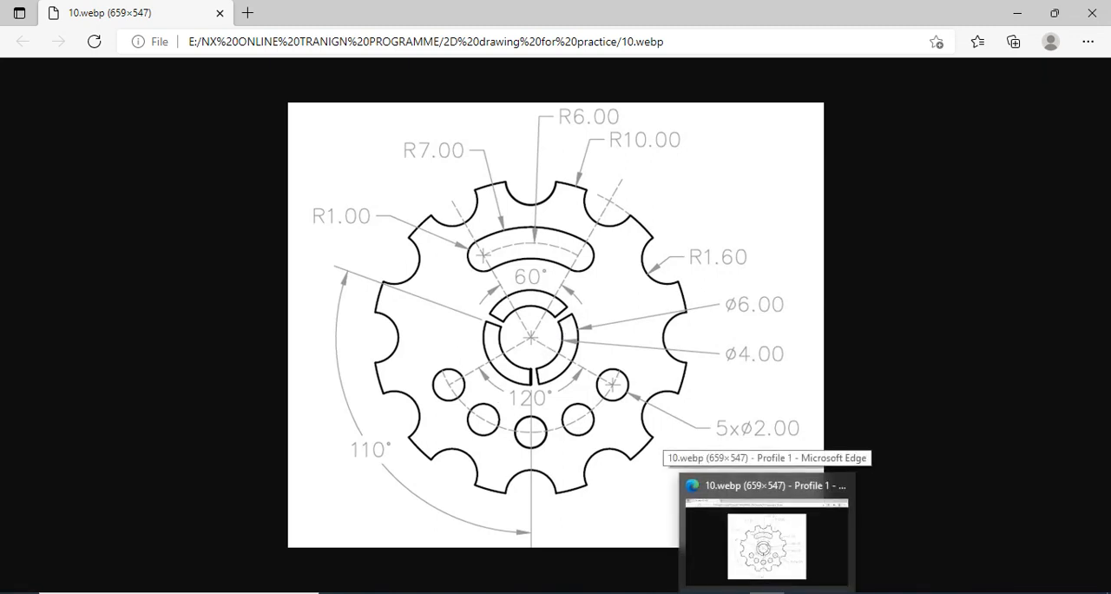
{"action": "left_click", "coordinate": [766, 592]}
{"action": "scroll", "coordinate": [661, 339], "scroll_direction": "up", "scroll_amount": 3}
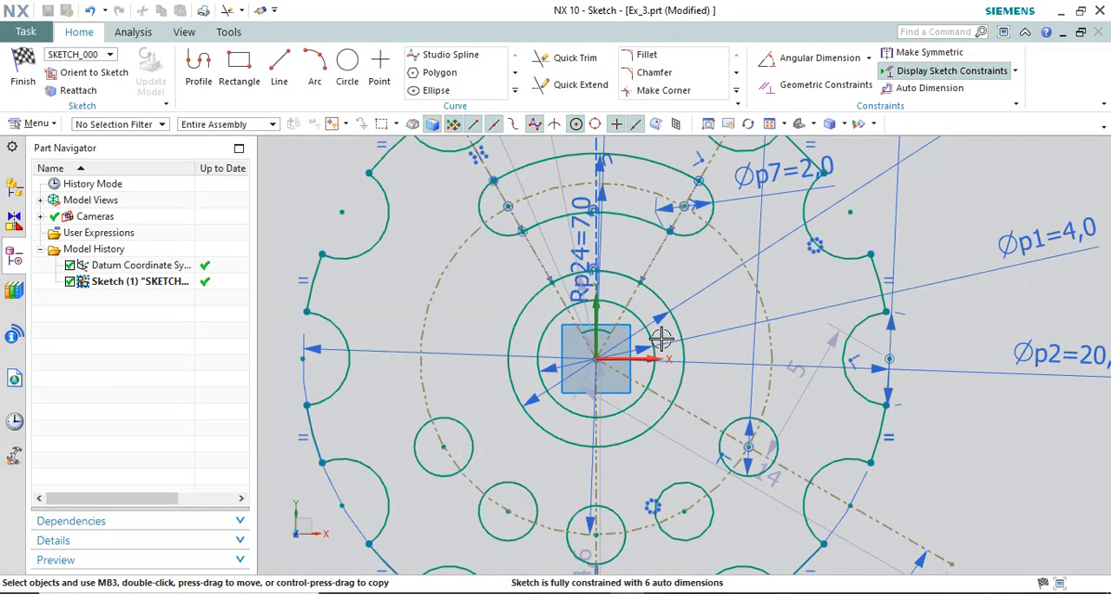
{"action": "left_click", "coordinate": [279, 83]}
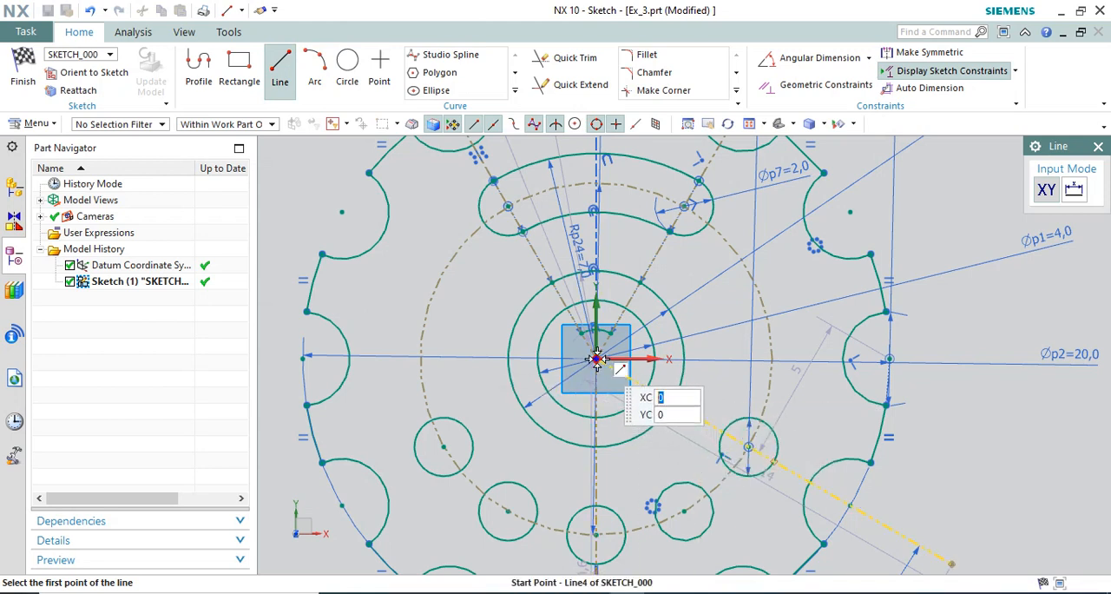
{"action": "left_click", "coordinate": [597, 359]}
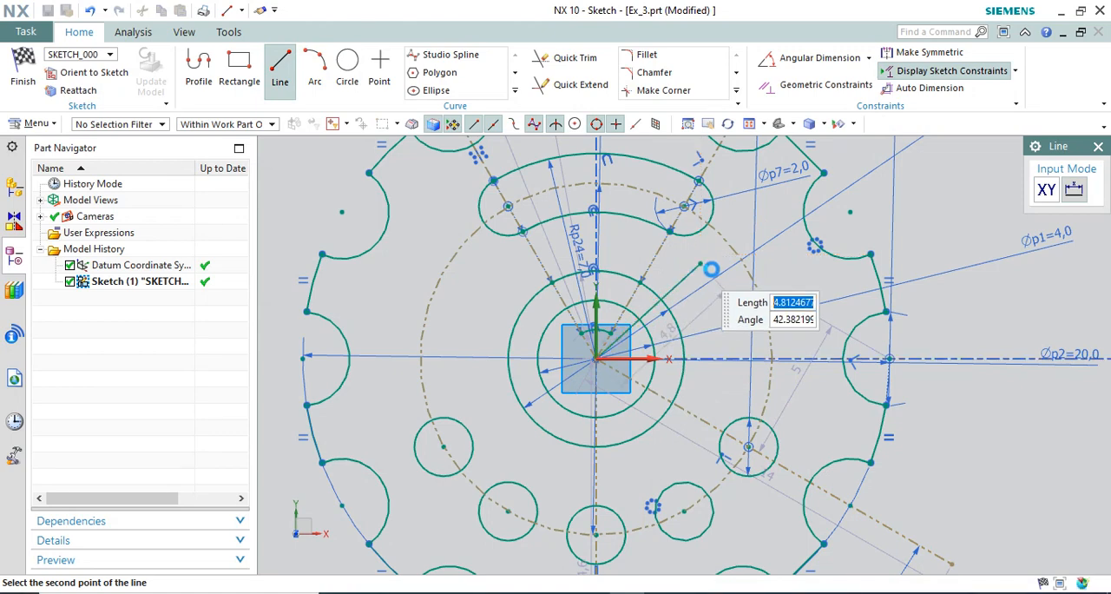
{"action": "left_click", "coordinate": [710, 269]}
{"action": "middle_click", "coordinate": [710, 269]}
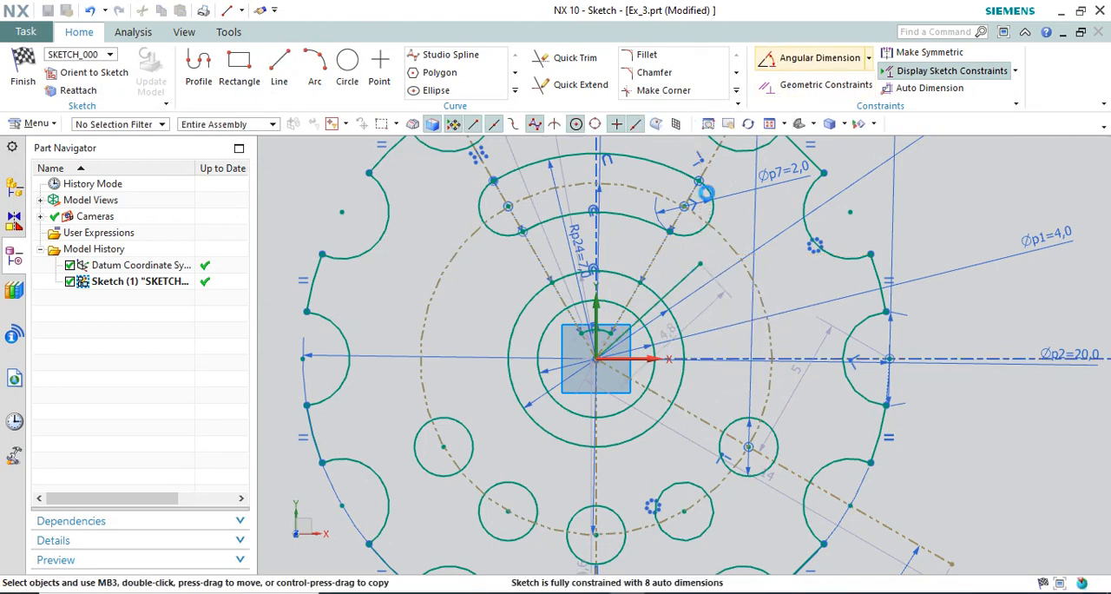
Add a 60° angular dimension between the new line and the vertical axis.
{"action": "scroll", "coordinate": [643, 329], "scroll_direction": "up", "scroll_amount": 3}
{"action": "left_click", "coordinate": [652, 300]}
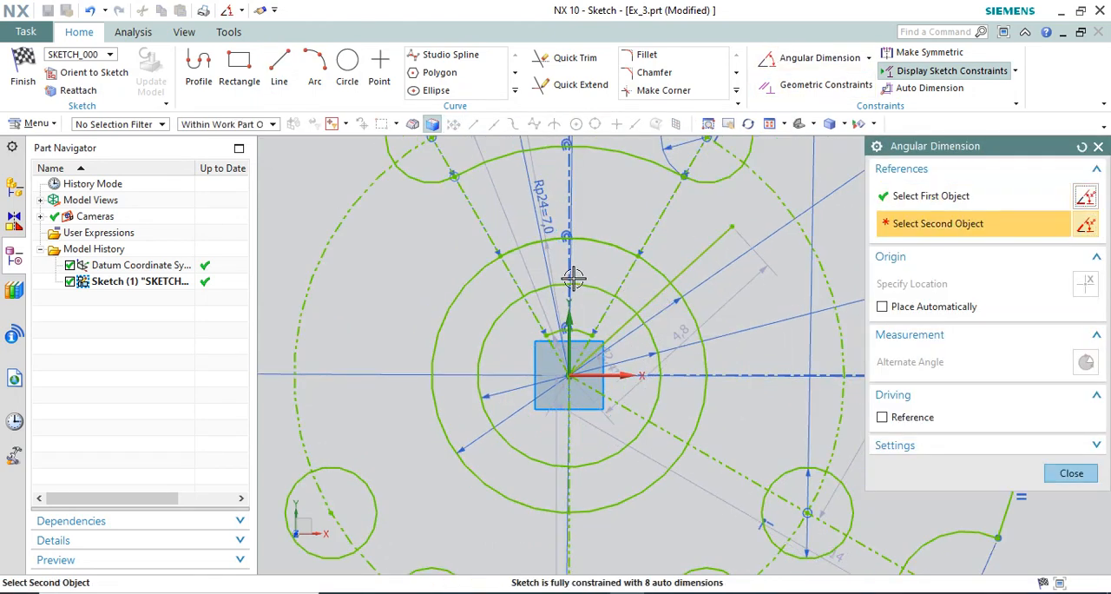
{"action": "left_click", "coordinate": [568, 328]}
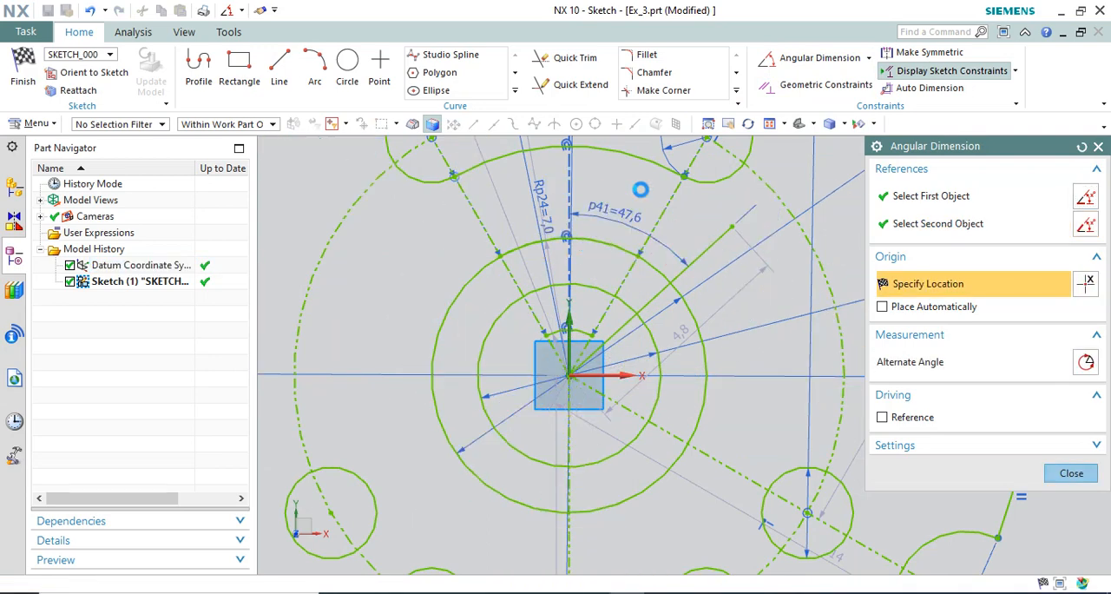
{"action": "left_click", "coordinate": [640, 189]}
{"action": "type", "text": "60"}
{"action": "key", "text": "Return"}
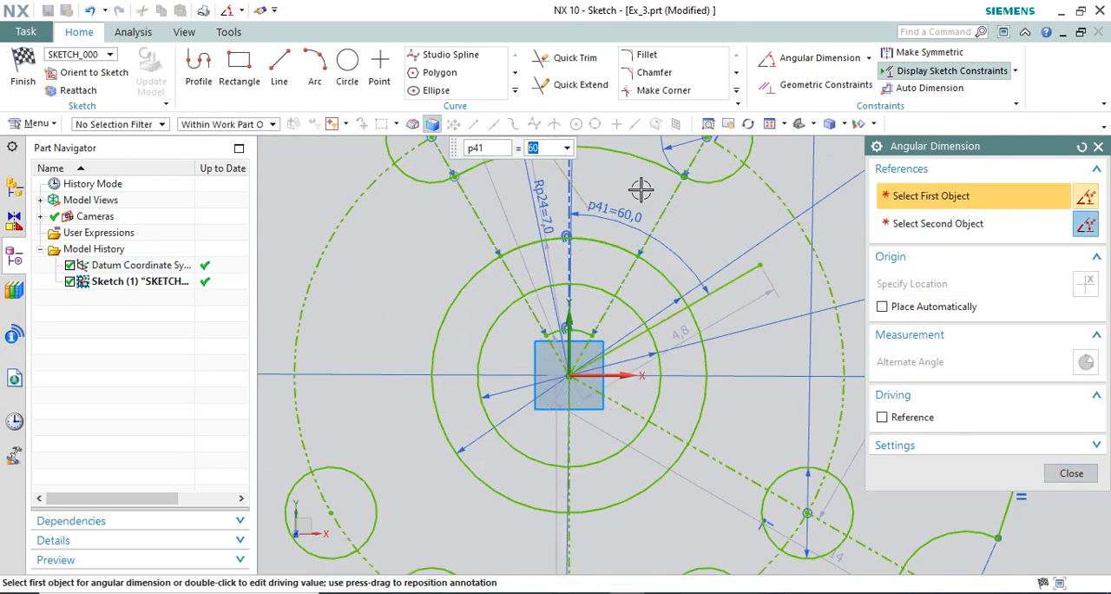
{"action": "key", "text": "Escape"}
Mirror the angled line about the vertical axis with Mirror Curve.
{"action": "scroll", "coordinate": [647, 190], "scroll_direction": "up", "scroll_amount": 1}
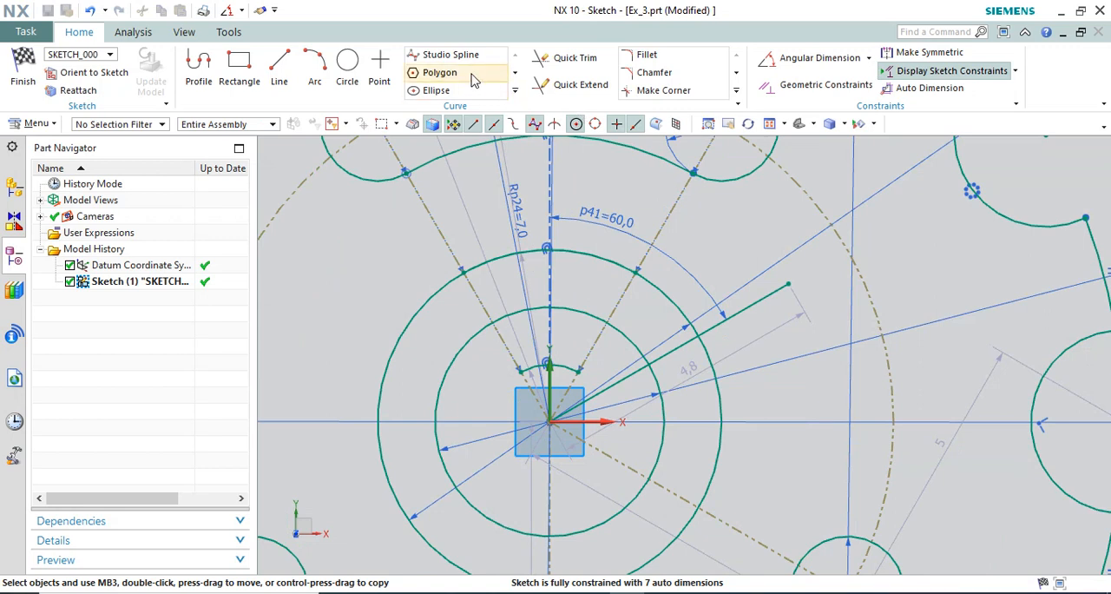
{"action": "left_click", "coordinate": [515, 91]}
{"action": "left_click", "coordinate": [443, 114]}
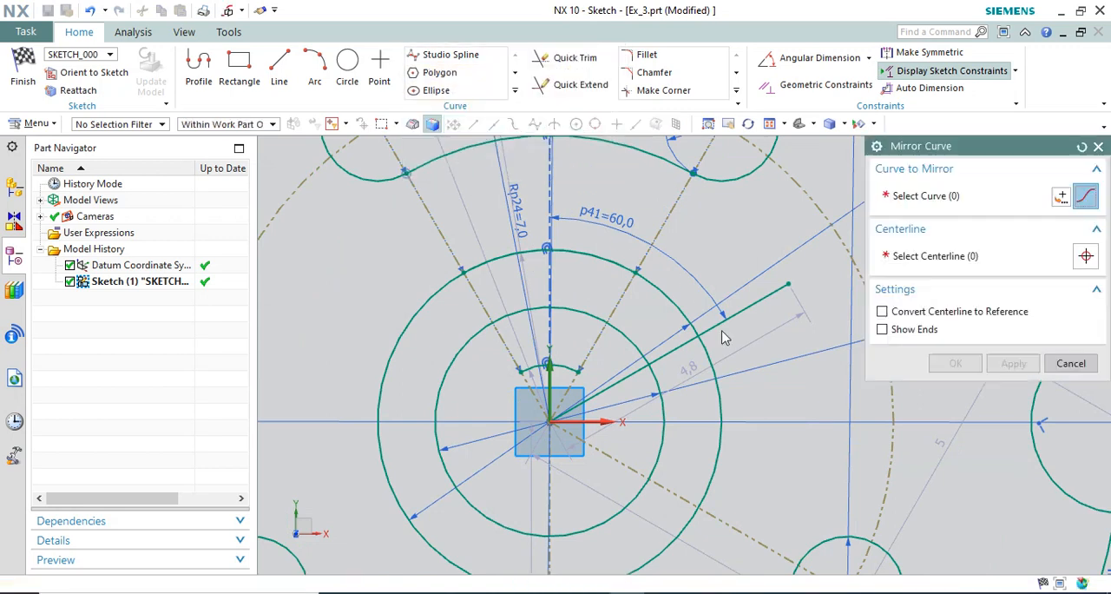
{"action": "left_click", "coordinate": [747, 307]}
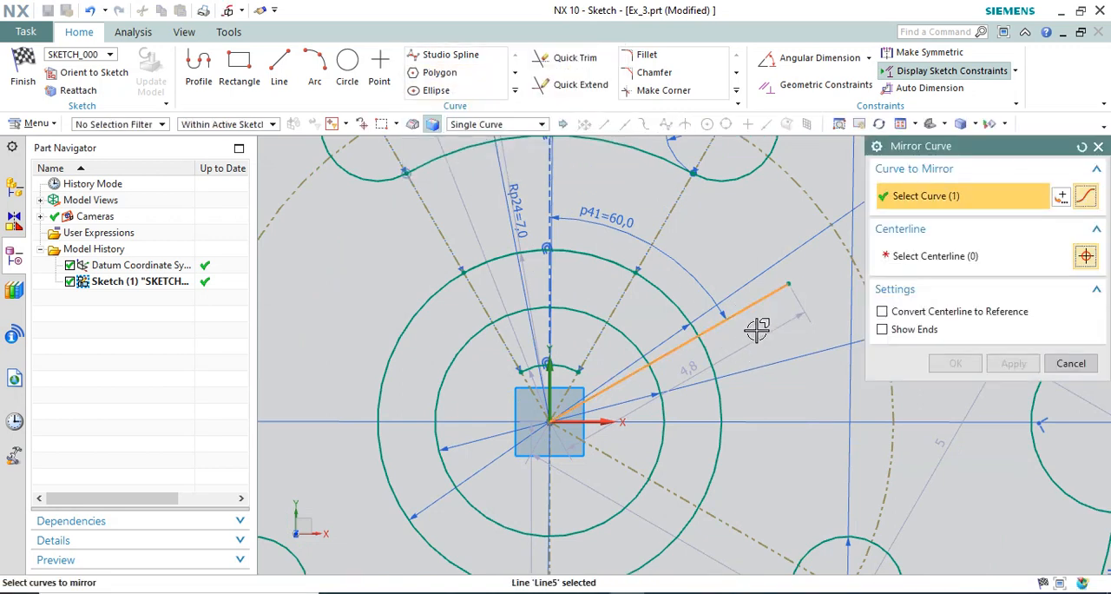
{"action": "left_click", "coordinate": [549, 372]}
{"action": "middle_click", "coordinate": [582, 323]}
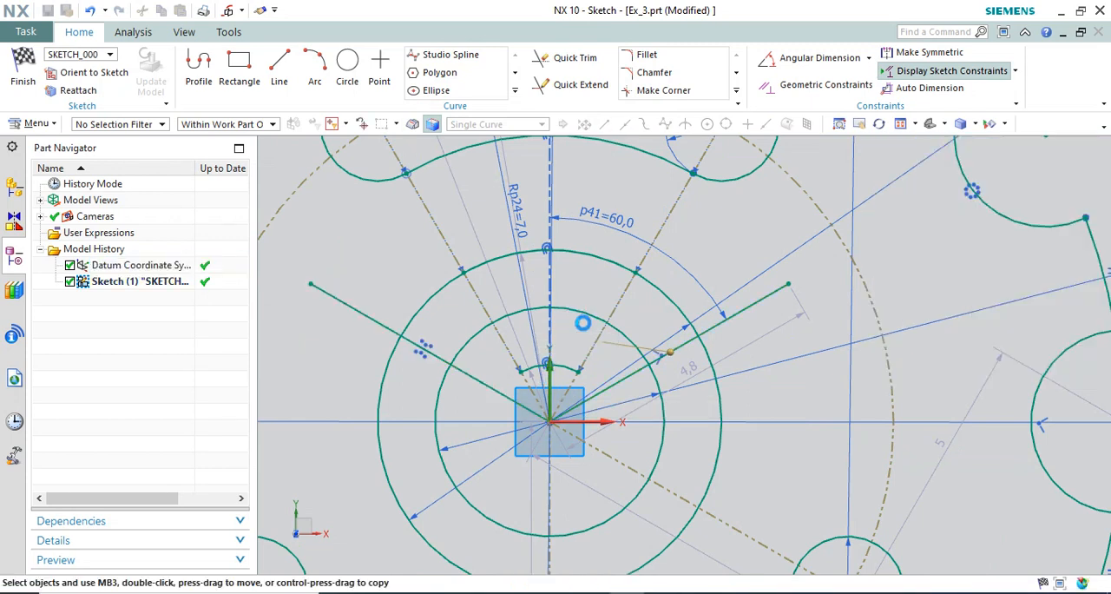
Trim the angled lines' outer ends beyond the Ø6 circle and cut away both ring circles just below the two lines.
{"action": "left_click", "coordinate": [569, 57]}
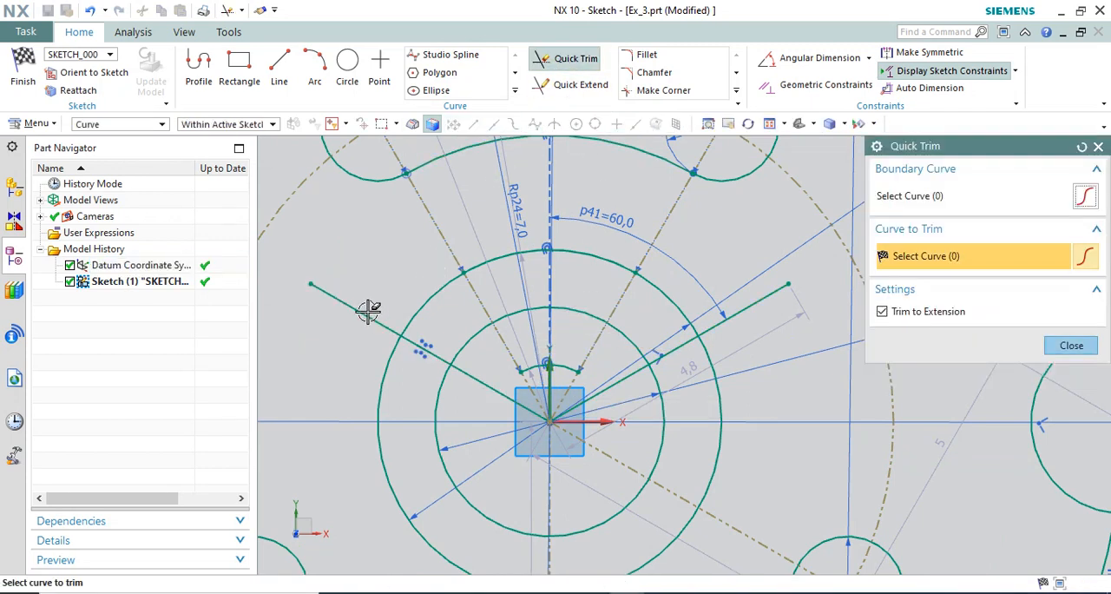
{"action": "left_click", "coordinate": [369, 316]}
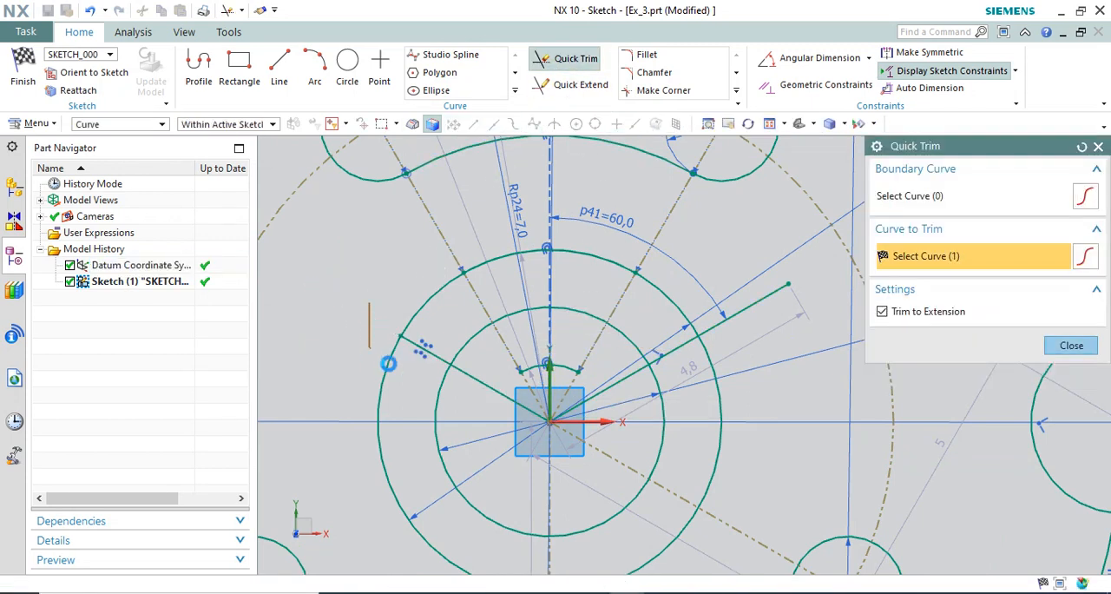
{"action": "left_click", "coordinate": [753, 297]}
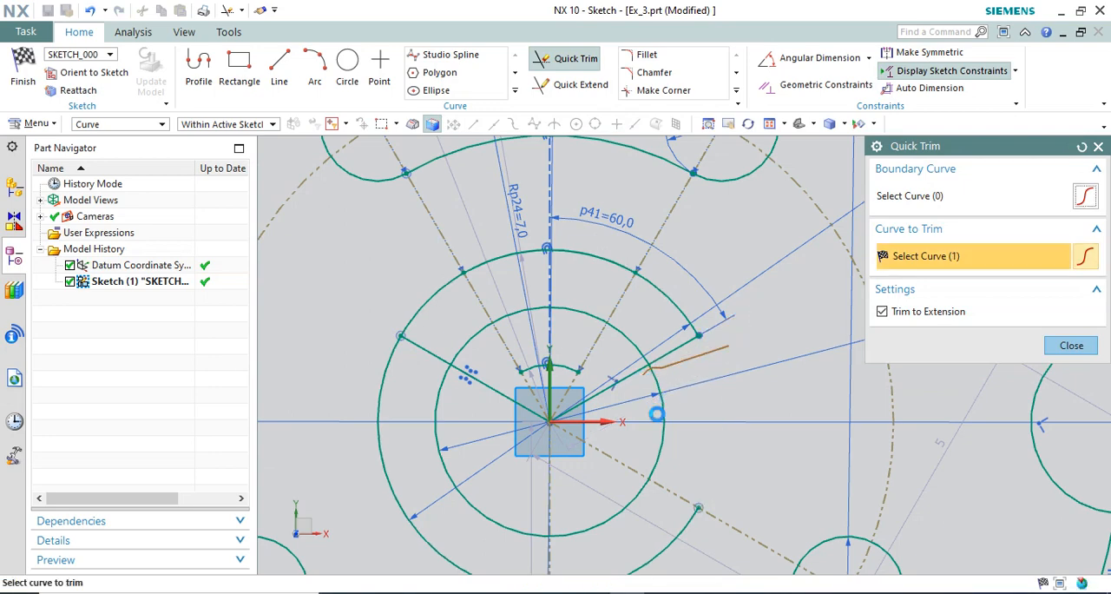
{"action": "left_click_drag", "start_coordinate": [458, 398], "coordinate": [375, 361]}
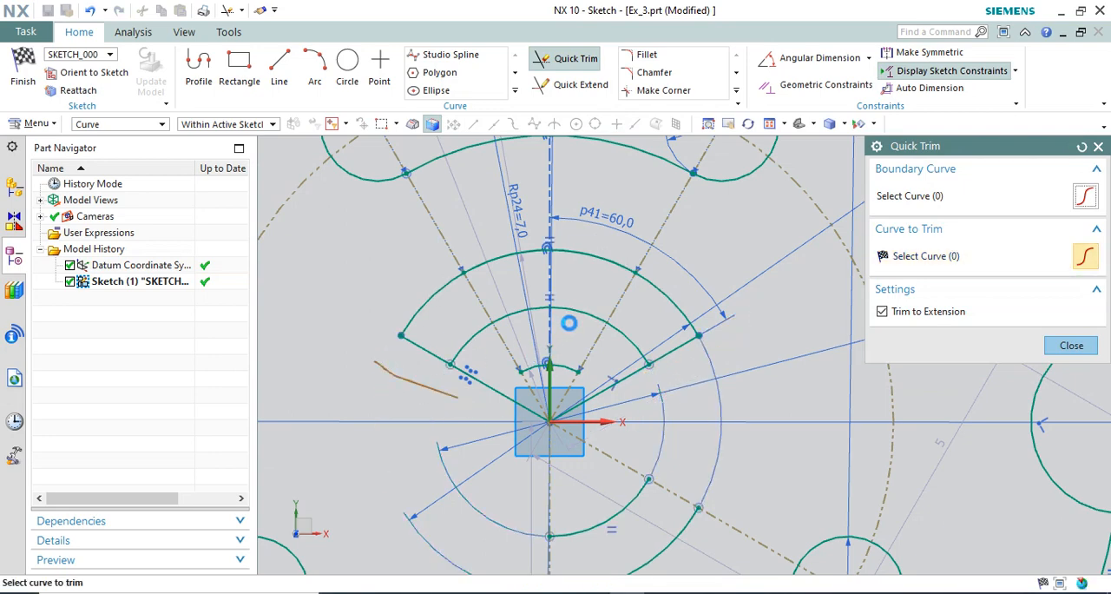
Trim the two angled lines inside the Ø4 circle to close off the upper ring segment.
{"action": "scroll", "coordinate": [569, 325], "scroll_direction": "down", "scroll_amount": 2}
{"action": "scroll", "coordinate": [560, 353], "scroll_direction": "up", "scroll_amount": 2}
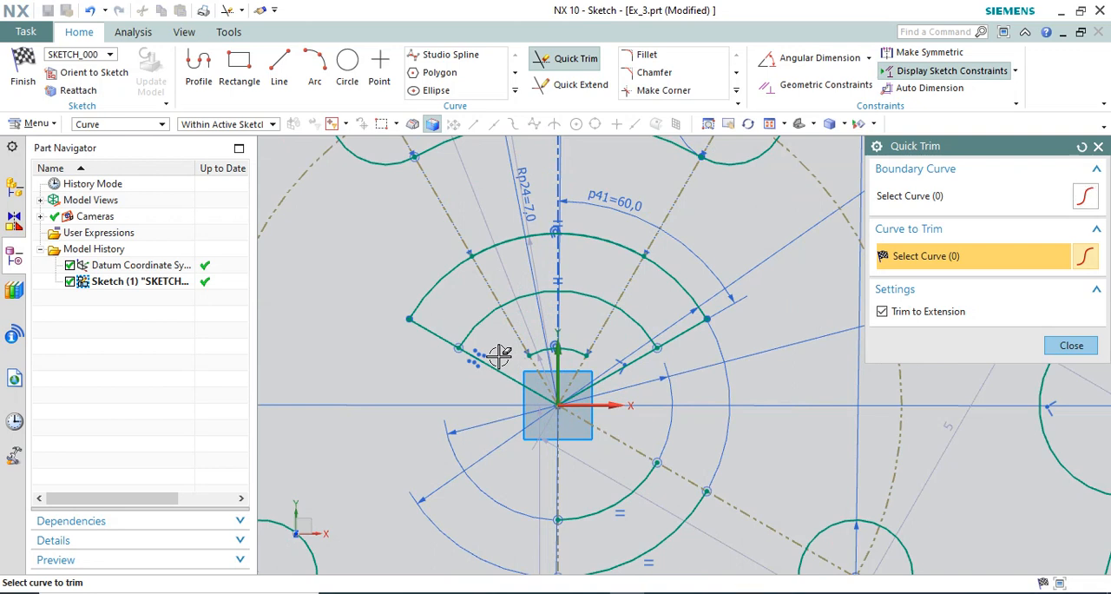
{"action": "left_click", "coordinate": [499, 355]}
{"action": "left_click", "coordinate": [641, 354]}
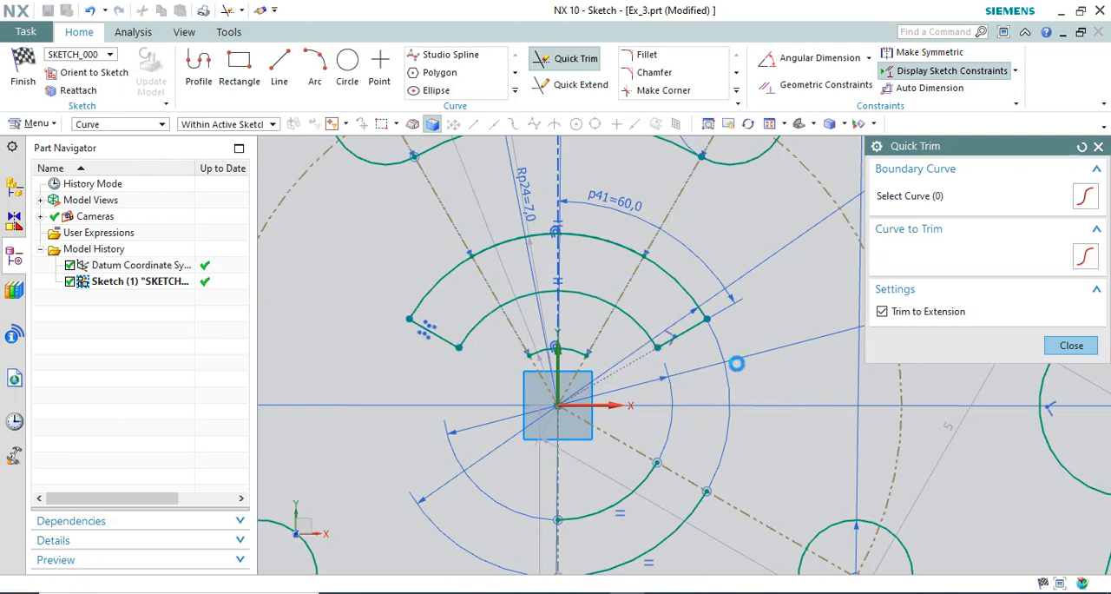
{"action": "key", "text": "Escape"}
{"action": "scroll", "coordinate": [641, 266], "scroll_direction": "down", "scroll_amount": 1}
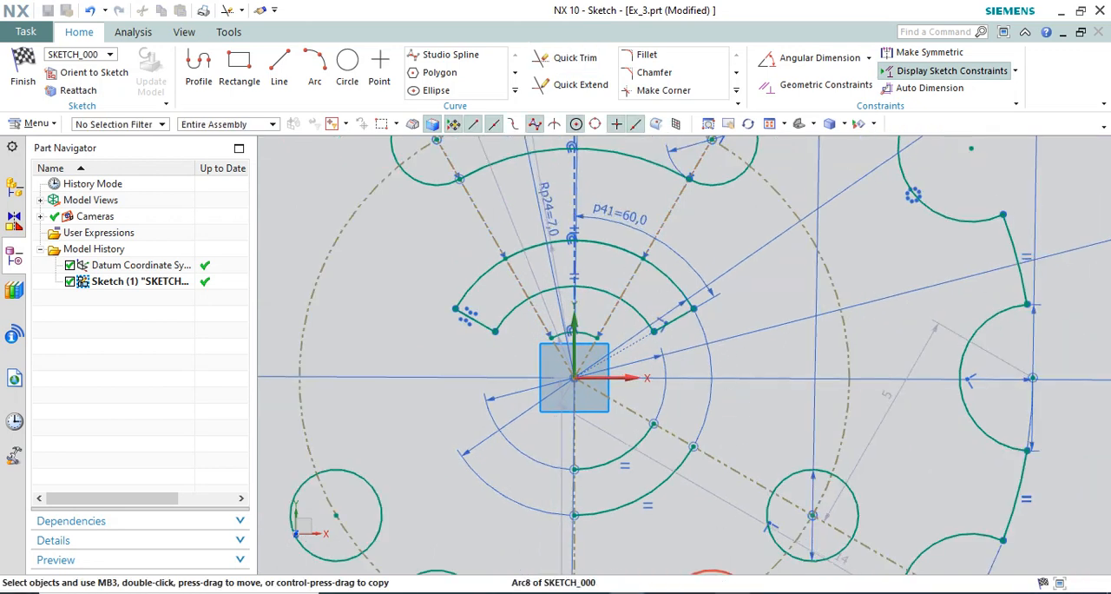
Check 10.webp in the browser and, back in NX, choose the upper ring segment's right end line as a Single Curve for Offset Curve.
{"action": "key", "text": "alt+Tab"}
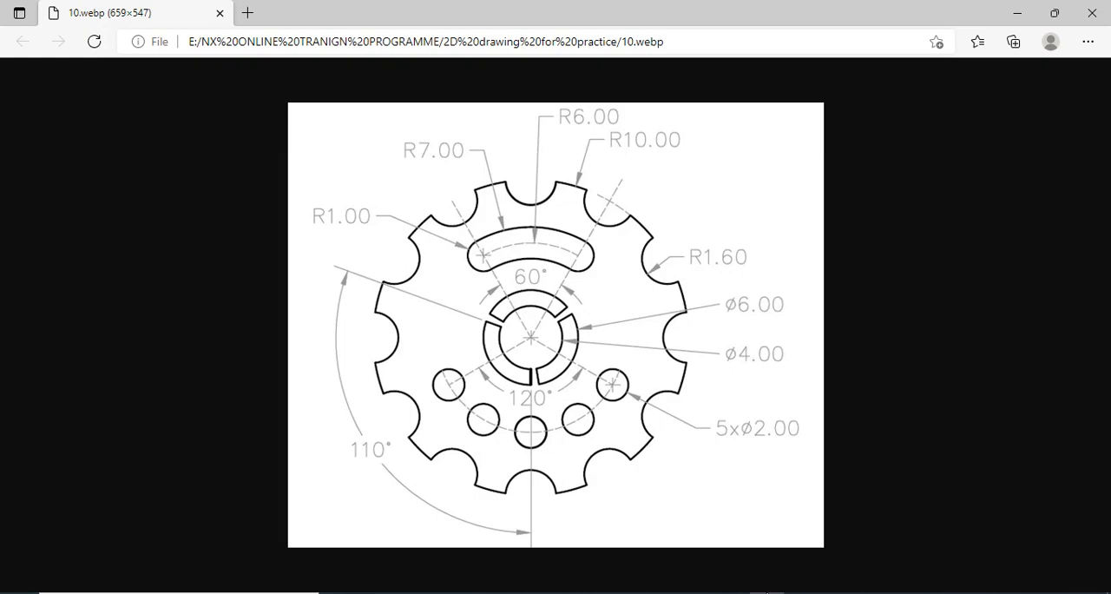
{"action": "left_click", "coordinate": [783, 593]}
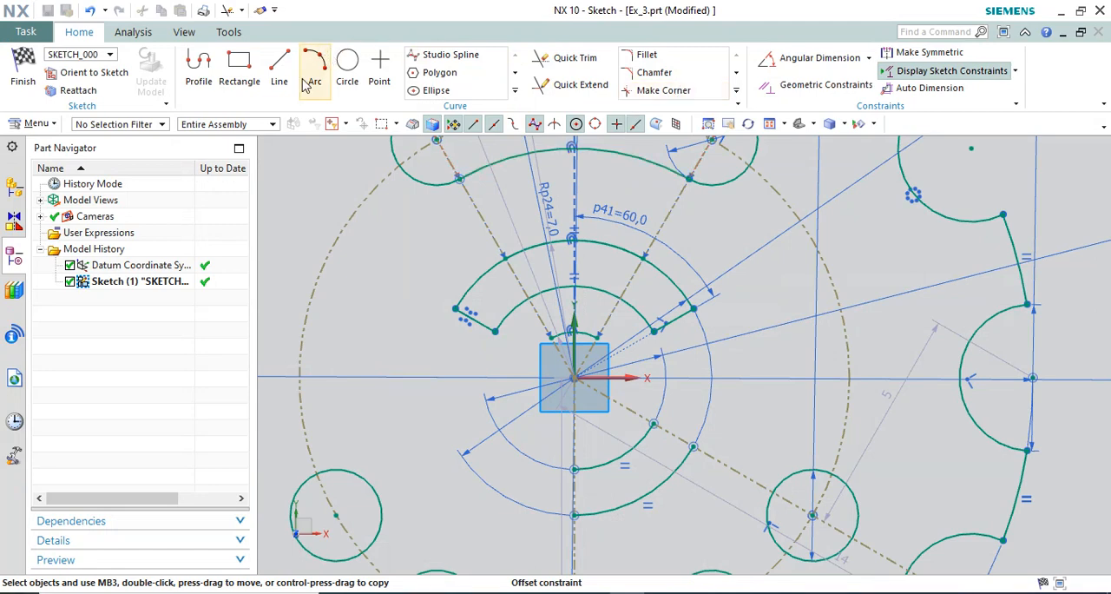
{"action": "left_click", "coordinate": [513, 96]}
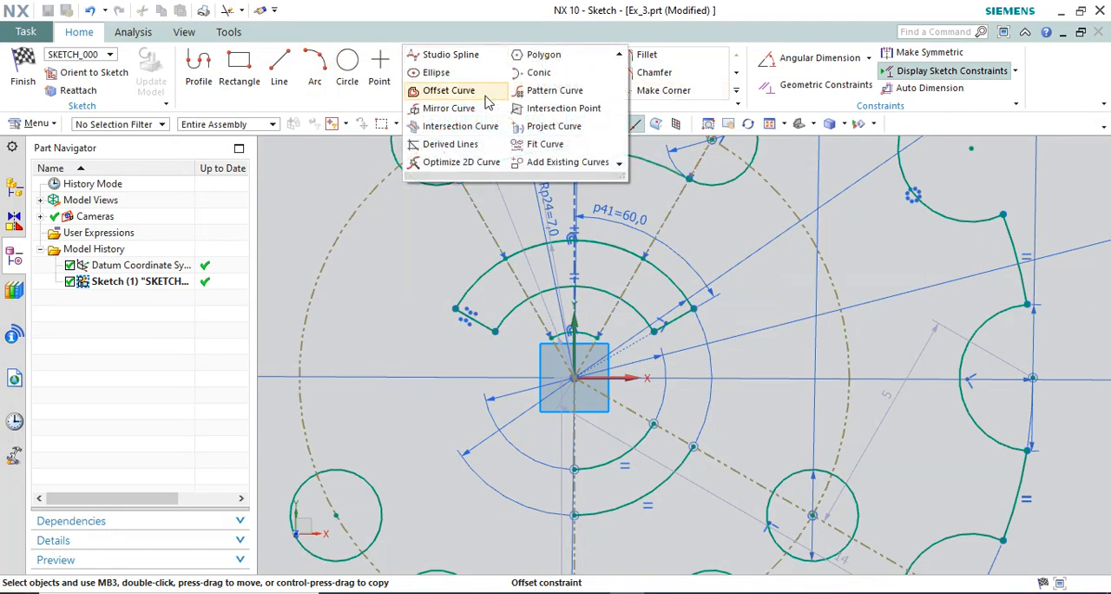
{"action": "left_click", "coordinate": [461, 95]}
{"action": "scroll", "coordinate": [657, 341], "scroll_direction": "up", "scroll_amount": 3}
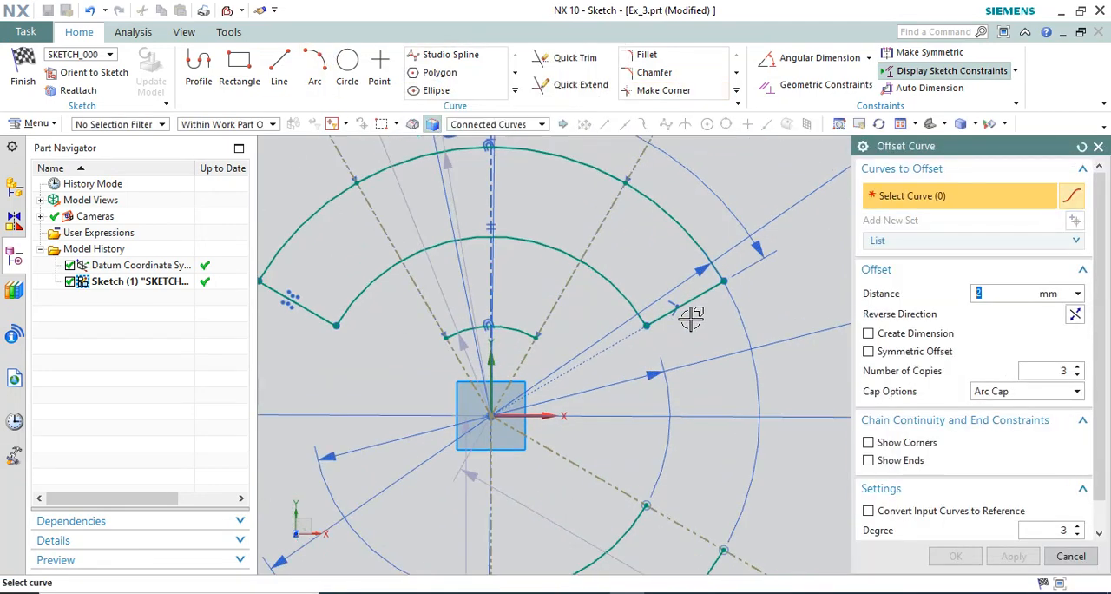
{"action": "left_click", "coordinate": [540, 124]}
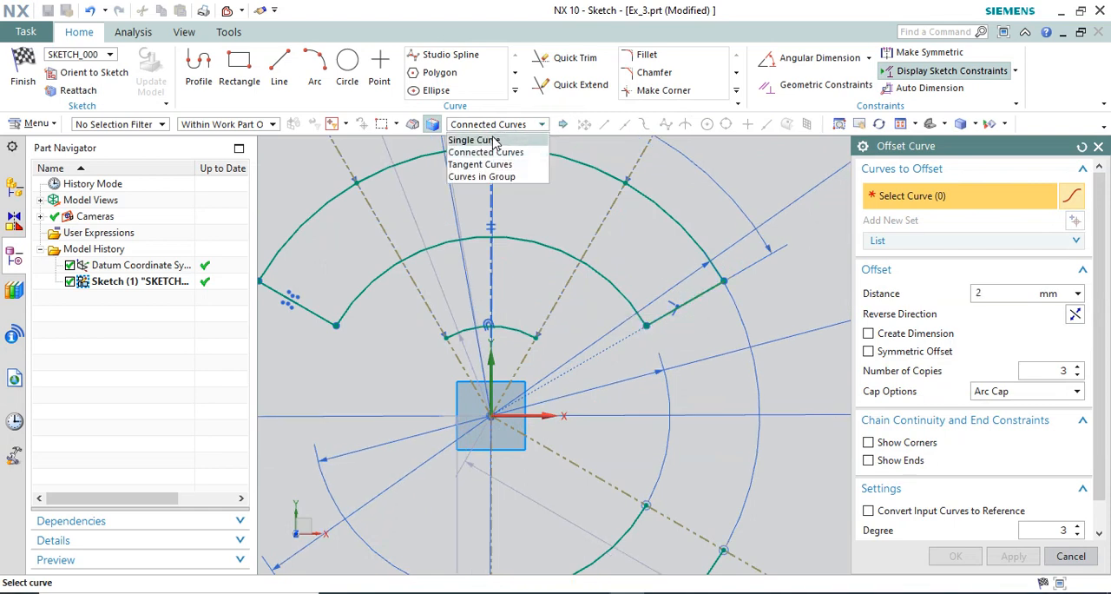
{"action": "left_click", "coordinate": [462, 136]}
{"action": "left_click", "coordinate": [695, 297]}
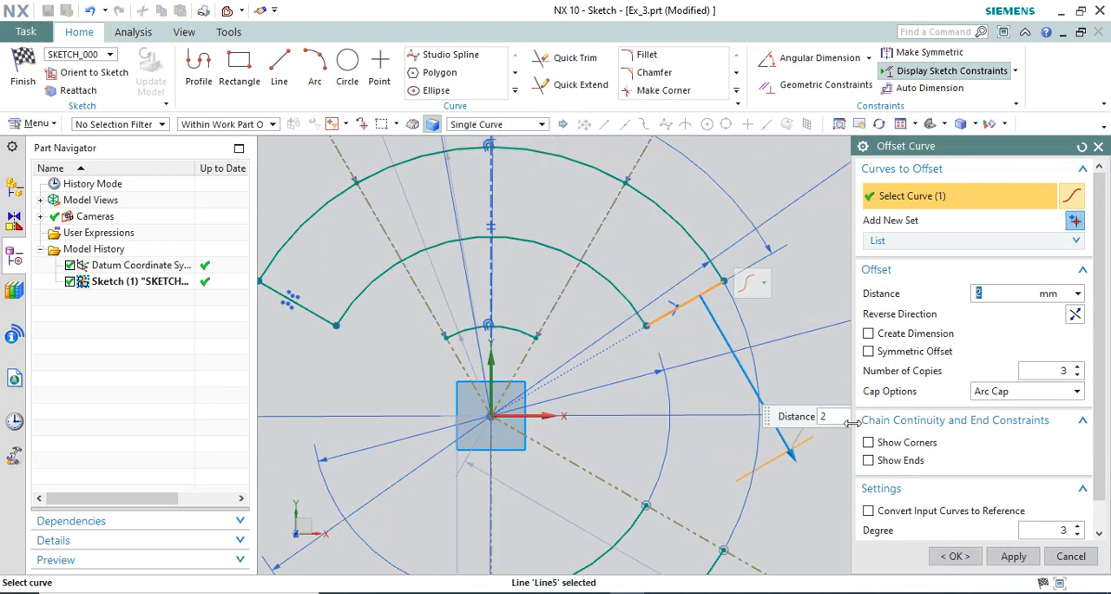
{"action": "left_click", "coordinate": [1075, 313]}
{"action": "scroll", "coordinate": [720, 322], "scroll_direction": "down", "scroll_amount": 2}
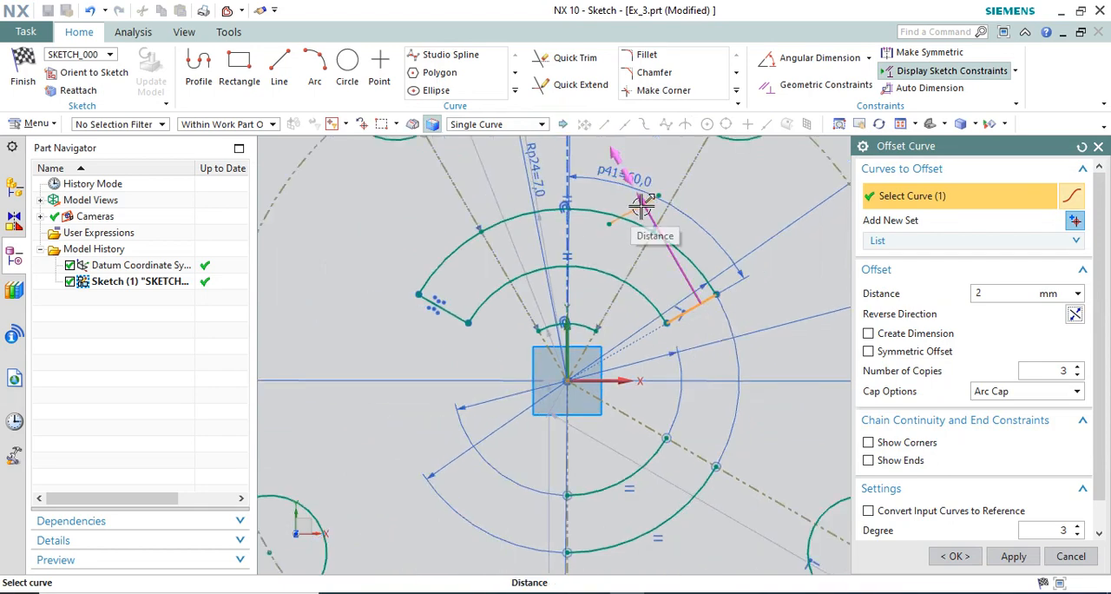
{"action": "left_click_drag", "start_coordinate": [640, 212], "coordinate": [683, 296]}
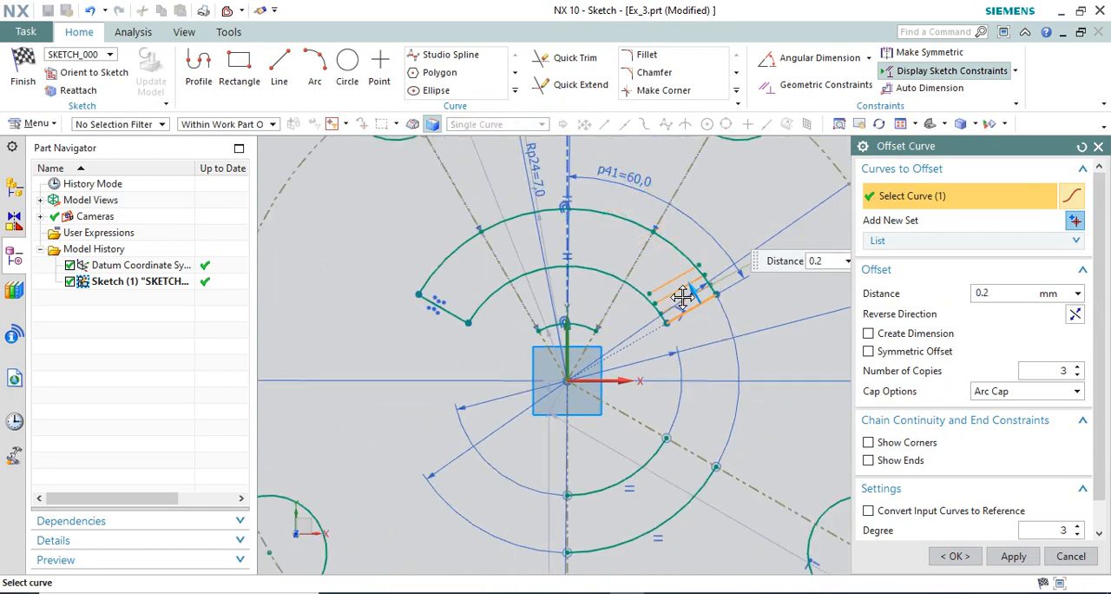
{"action": "scroll", "coordinate": [682, 296], "scroll_direction": "up", "scroll_amount": 2}
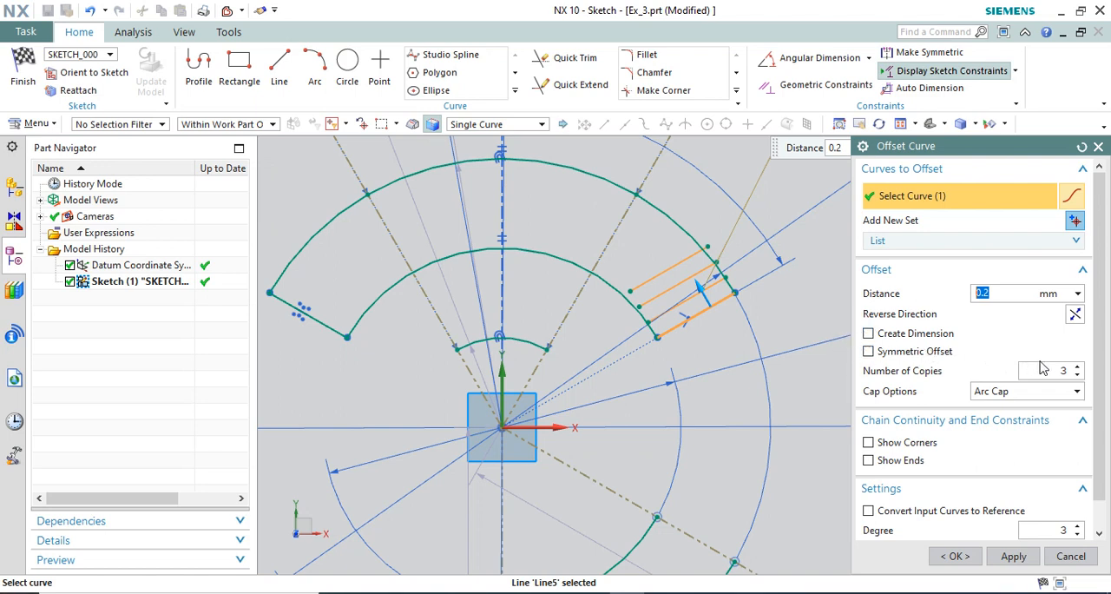
{"action": "left_click", "coordinate": [1078, 367]}
{"action": "left_click", "coordinate": [1078, 368]}
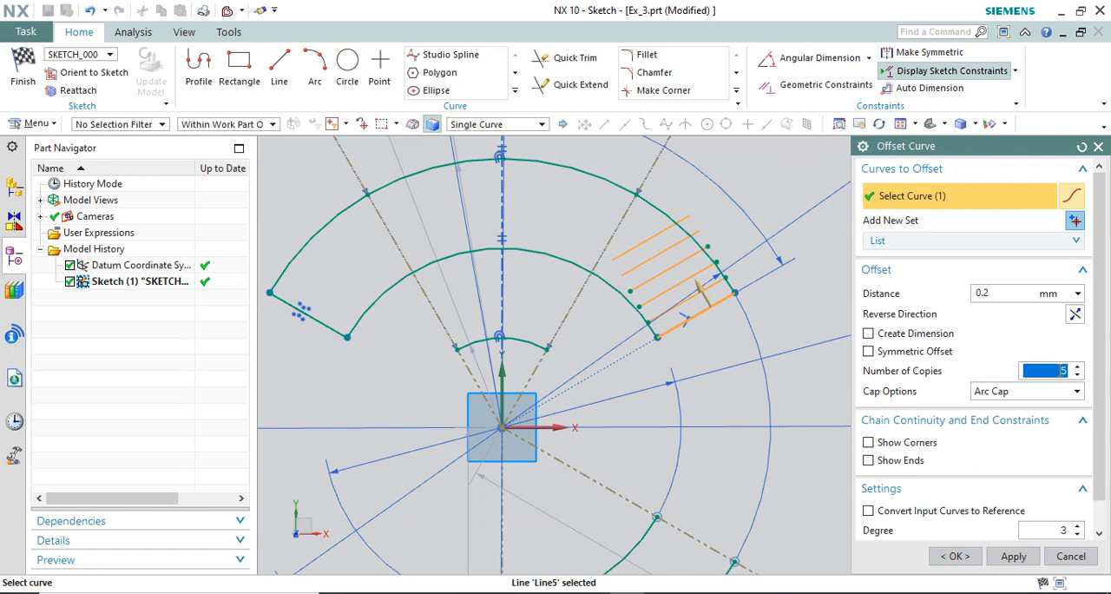
{"action": "type", "text": "1"}
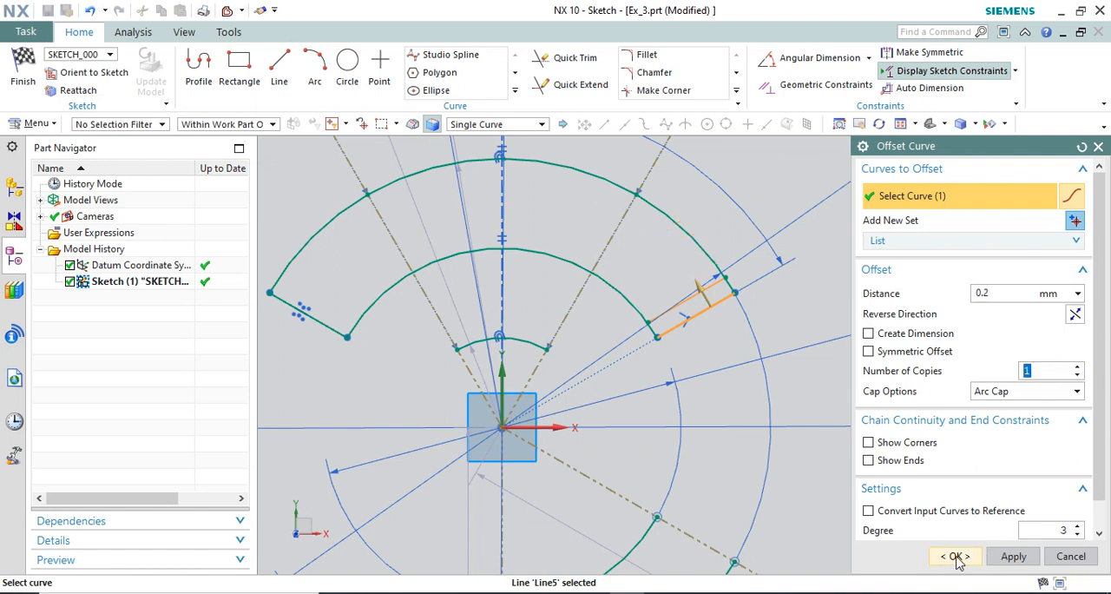
{"action": "left_click_drag", "start_coordinate": [1004, 292], "coordinate": [916, 321]}
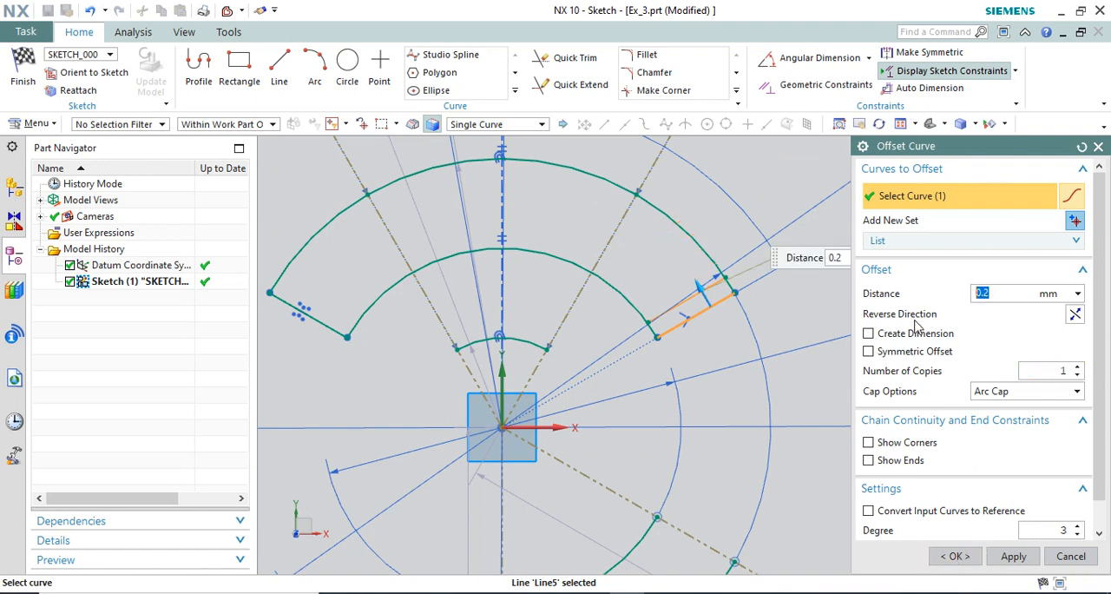
{"action": "type", "text": ".5"}
{"action": "scroll", "coordinate": [528, 287], "scroll_direction": "down", "scroll_amount": 3}
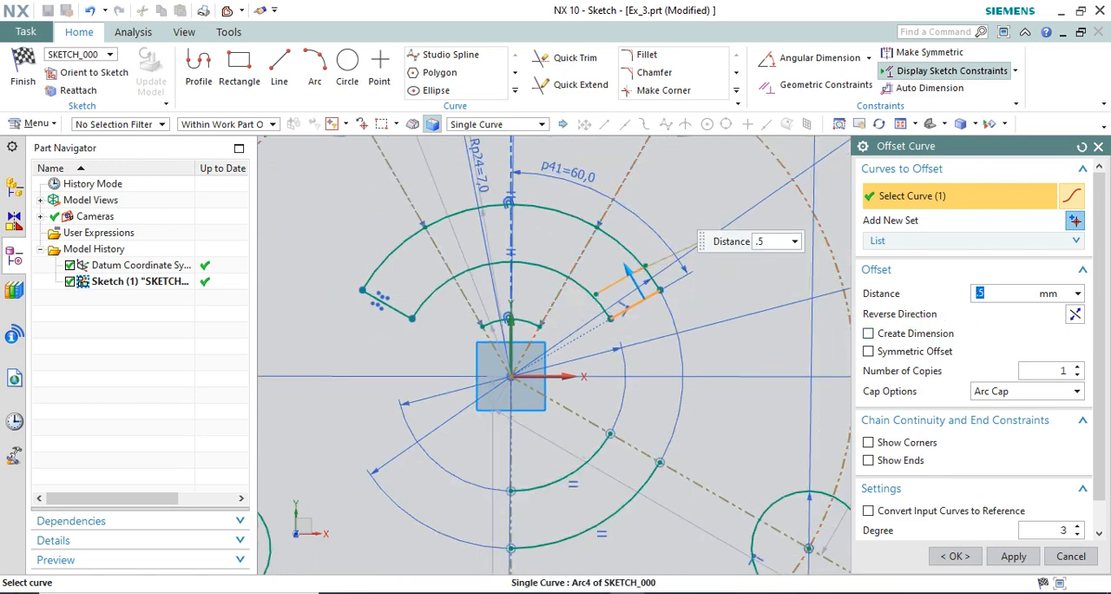
{"action": "type", "text": ".2"}
{"action": "left_click", "coordinate": [768, 593]}
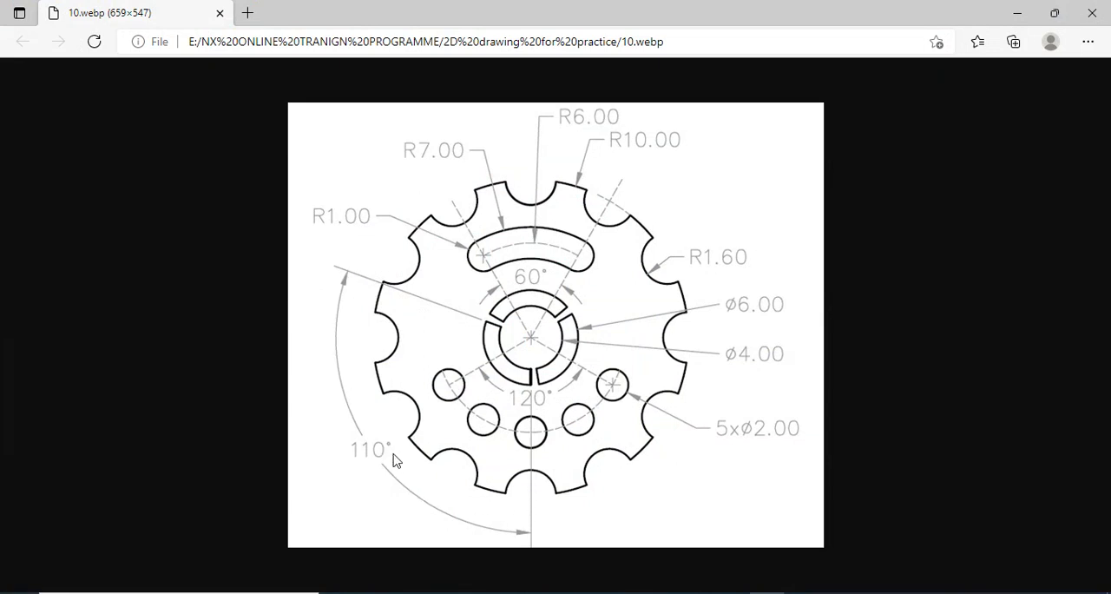
{"action": "left_click", "coordinate": [766, 593]}
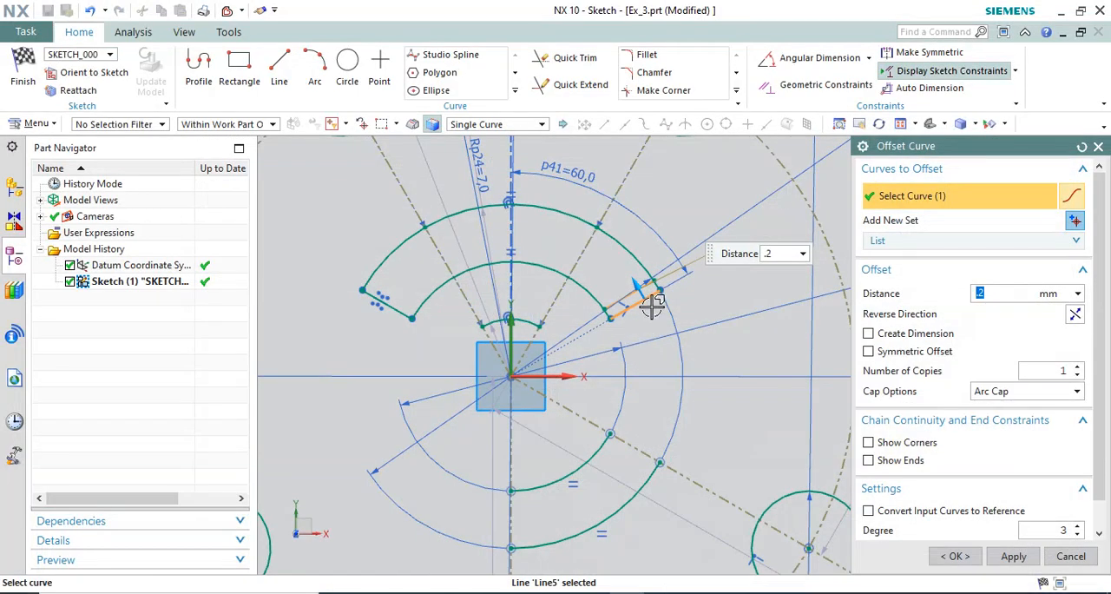
{"action": "key", "text": "Escape"}
Set the angular dimension between the vertical axis and the upper ring segment's right end line to 55°.
{"action": "double_click", "coordinate": [606, 234]}
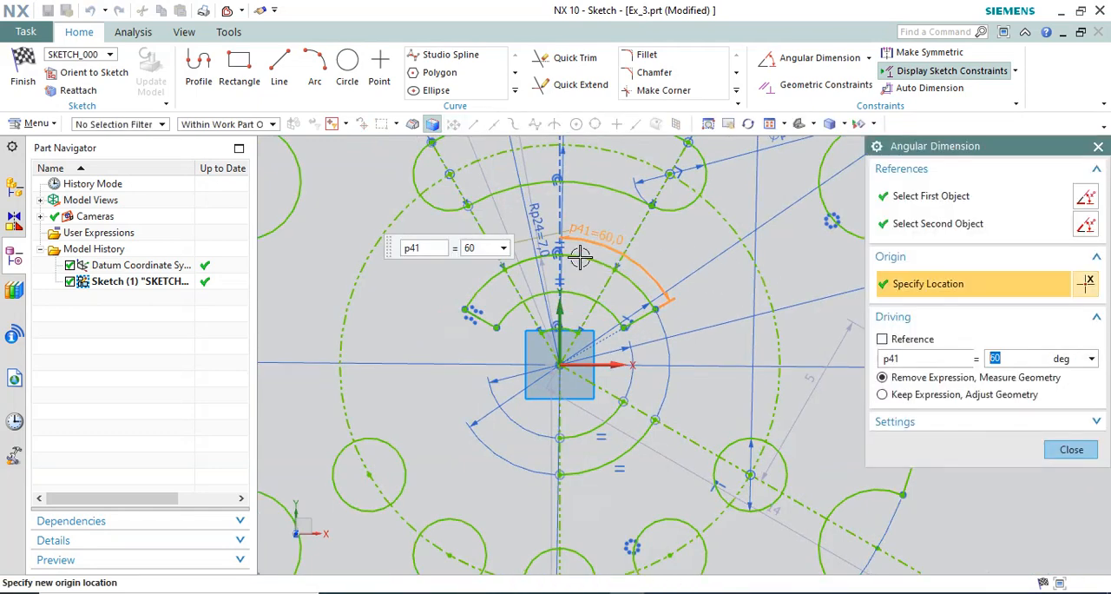
{"action": "type", "text": "55"}
{"action": "key", "text": "Return"}
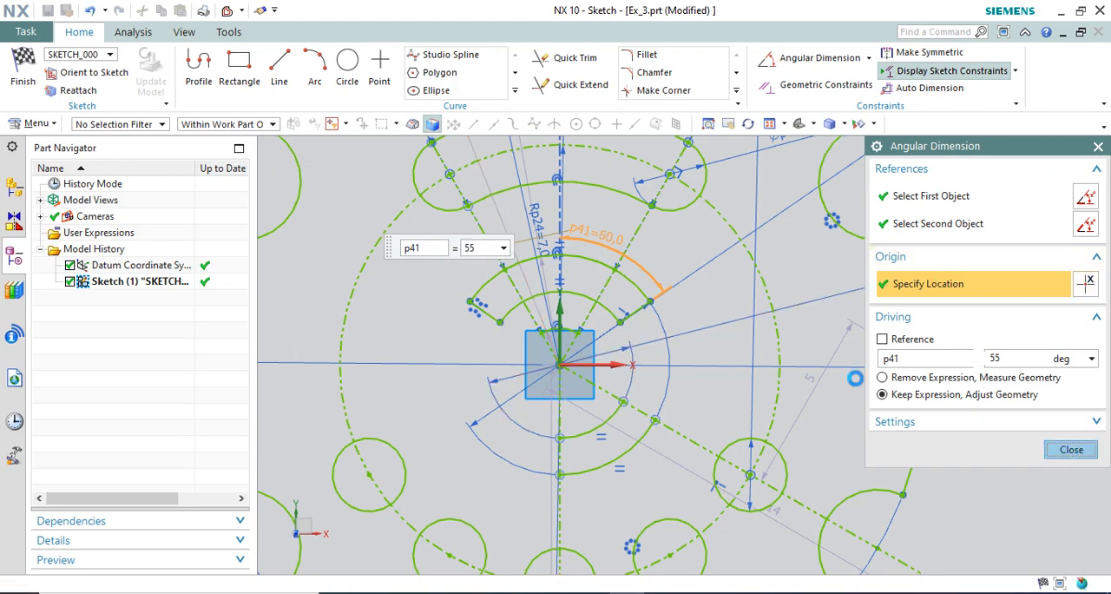
{"action": "left_click", "coordinate": [1071, 450]}
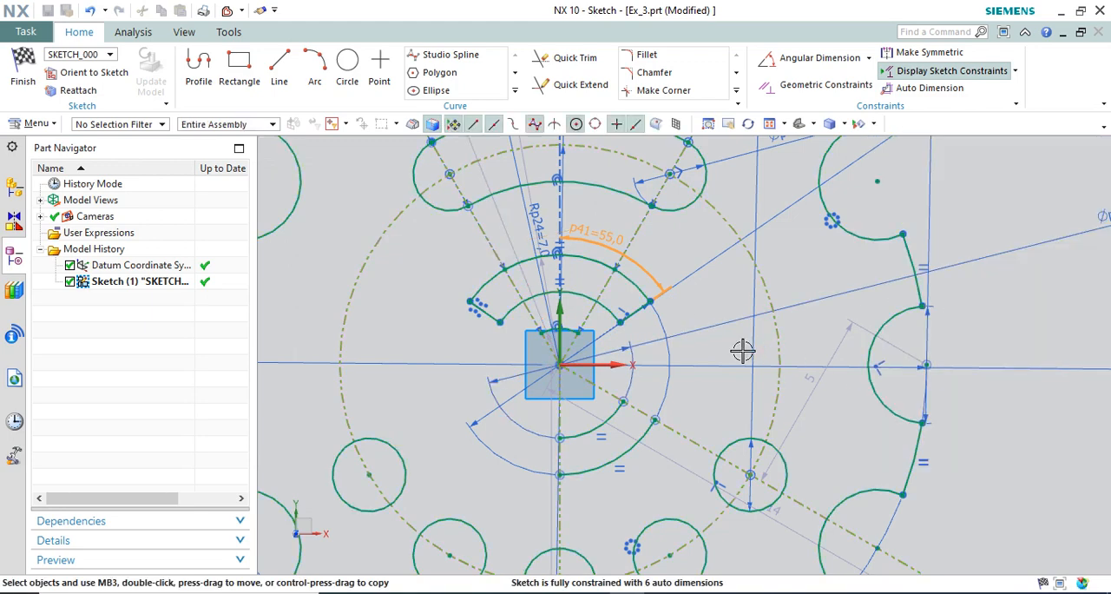
Set up a circular Pattern Curve of the upper ring segment's two arcs and two end lines about the sketch origin.
{"action": "left_click", "coordinate": [515, 90]}
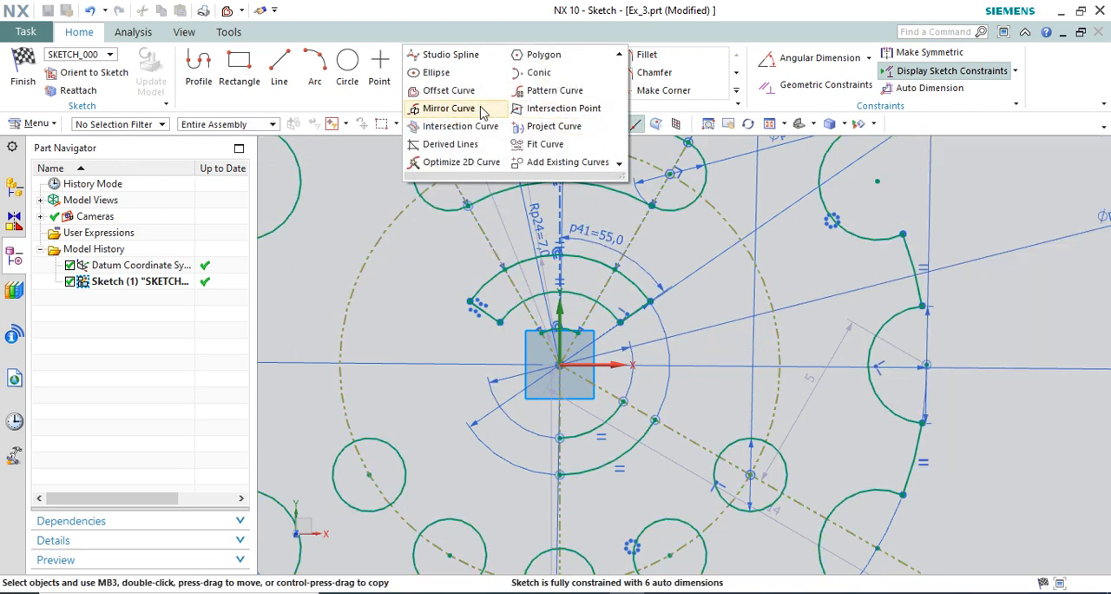
{"action": "left_click", "coordinate": [552, 92]}
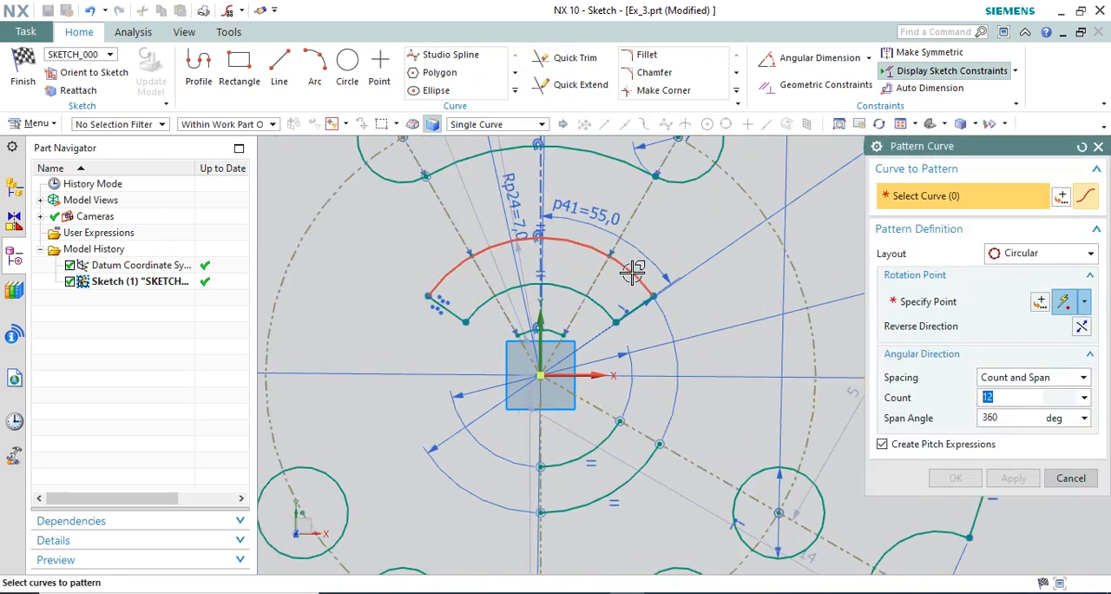
{"action": "left_click", "coordinate": [633, 273]}
{"action": "left_click", "coordinate": [602, 302]}
{"action": "left_click", "coordinate": [644, 304]}
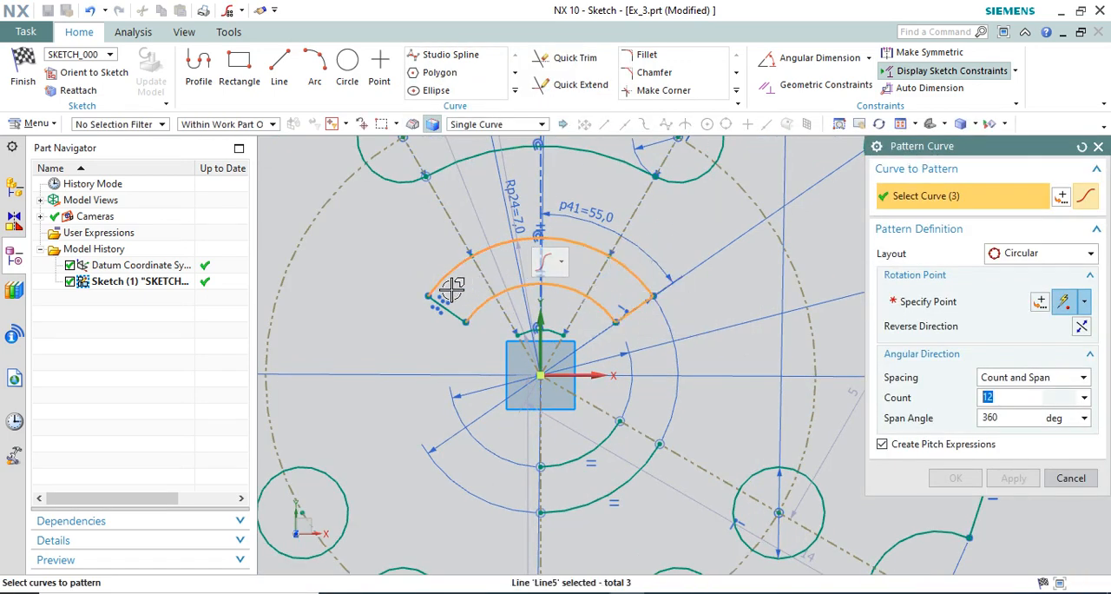
{"action": "left_click", "coordinate": [439, 302]}
{"action": "left_click", "coordinate": [946, 299]}
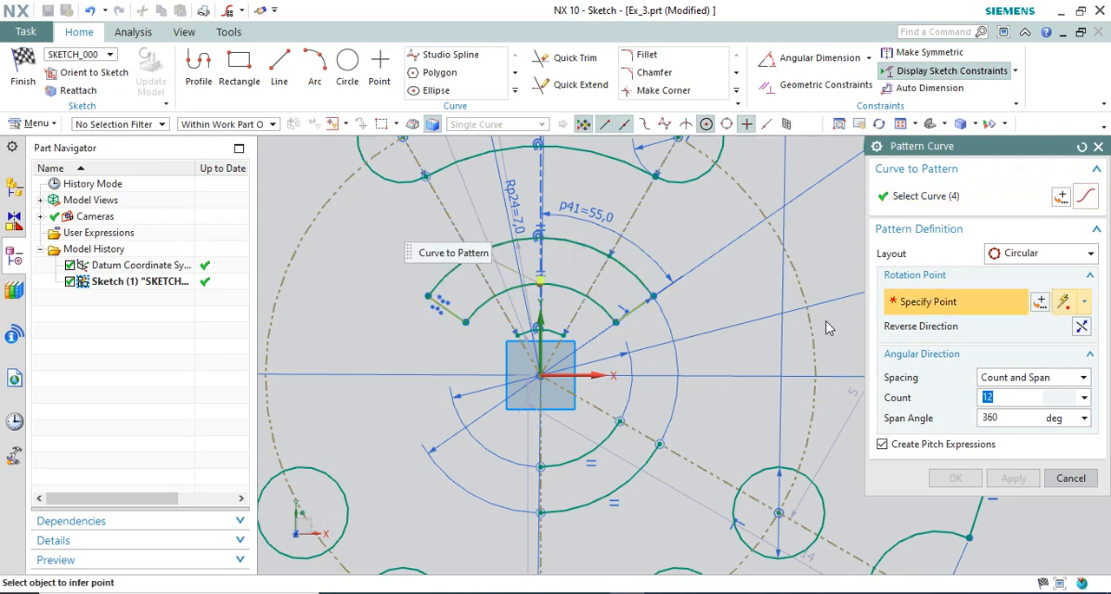
{"action": "left_click", "coordinate": [541, 375]}
{"action": "scroll", "coordinate": [608, 333], "scroll_direction": "down", "scroll_amount": 2}
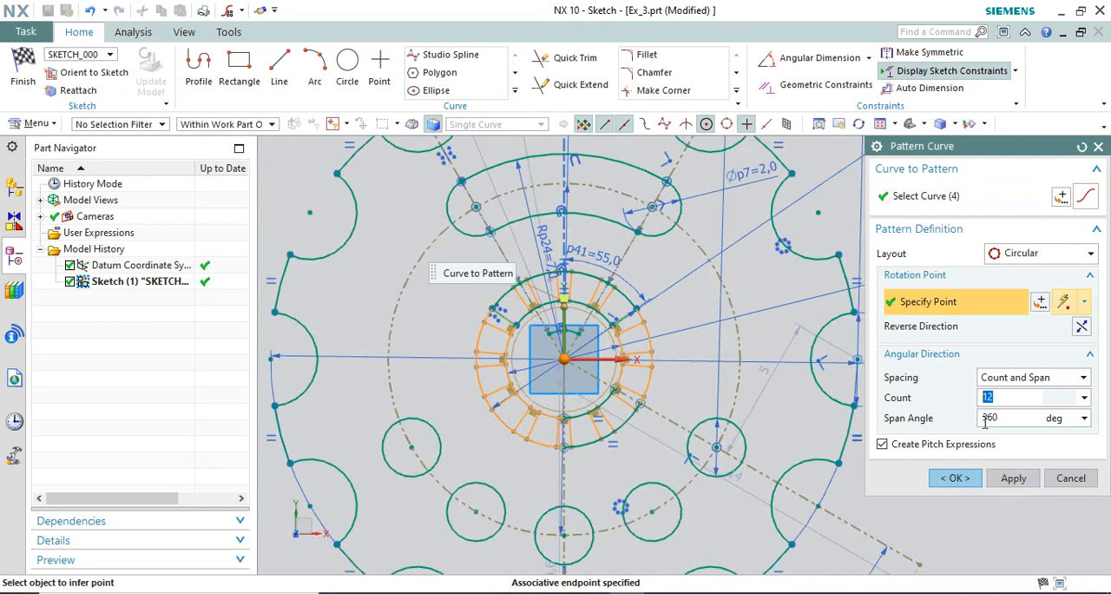
Set the circular pattern to a count of 3 over a 360° span and create the ring segment copies.
{"action": "key", "text": "Return"}
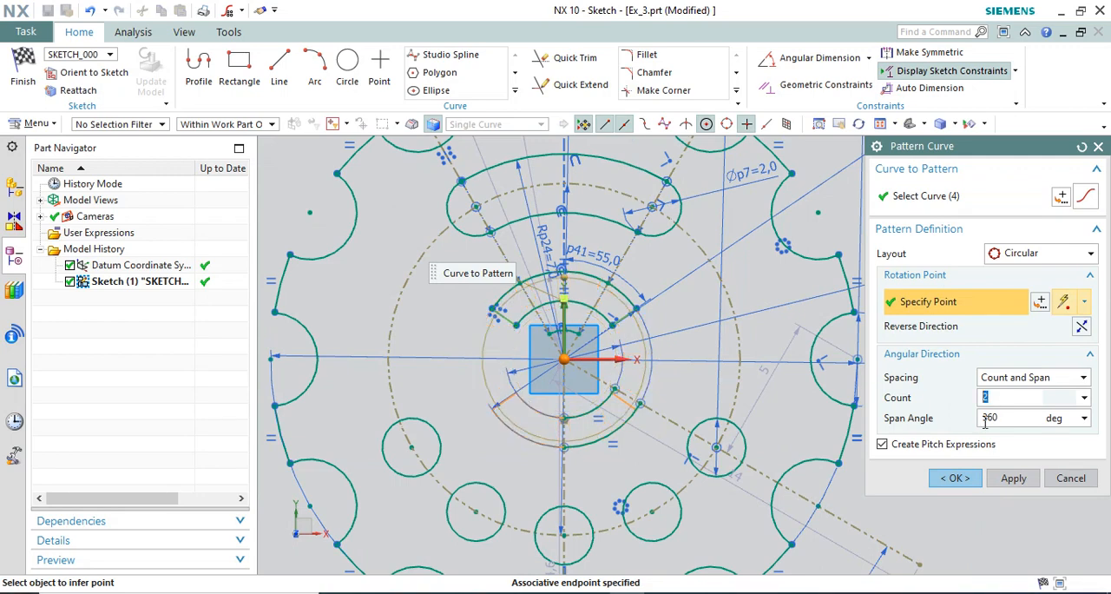
{"action": "type", "text": "3"}
{"action": "key", "text": "Return"}
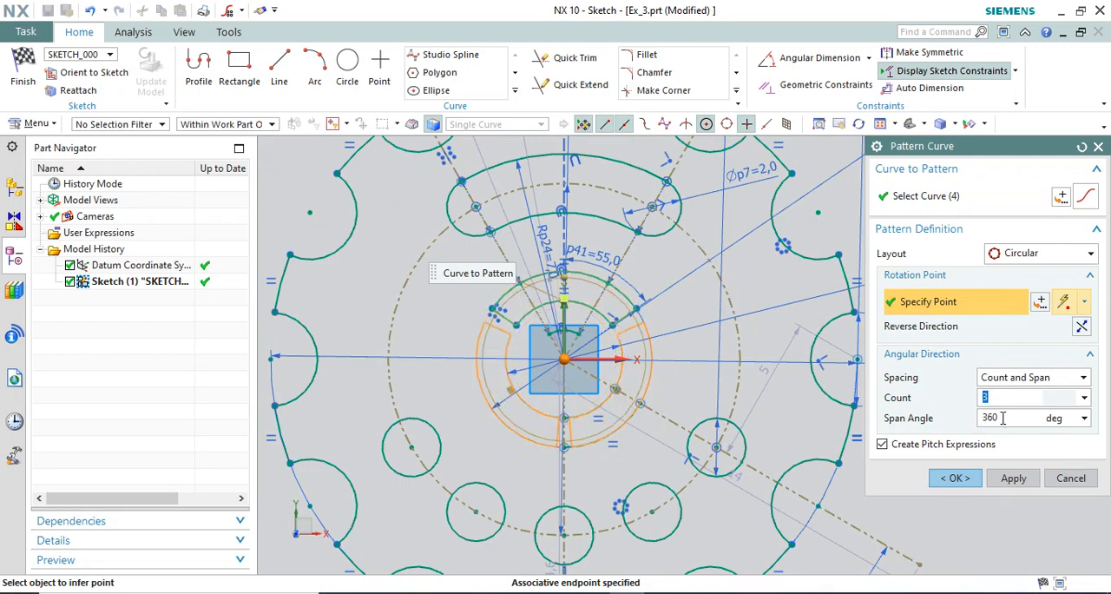
{"action": "left_click", "coordinate": [962, 478]}
{"action": "left_click", "coordinate": [956, 478]}
Finish the sketch and orient the finished disc to the top view.
{"action": "scroll", "coordinate": [598, 347], "scroll_direction": "down", "scroll_amount": 2}
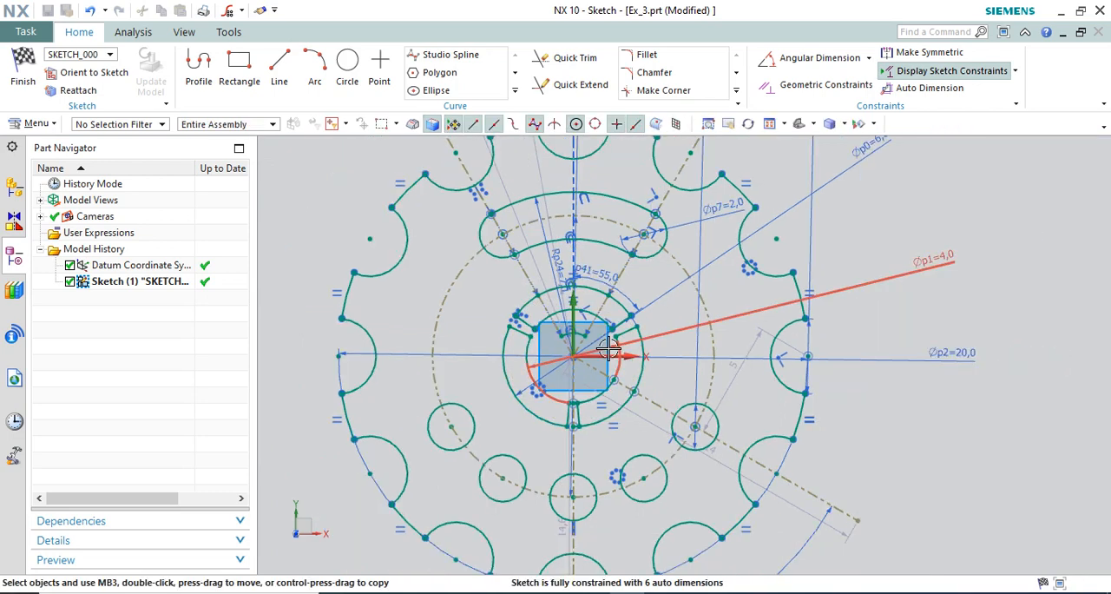
{"action": "scroll", "coordinate": [647, 354], "scroll_direction": "down", "scroll_amount": 2}
{"action": "scroll", "coordinate": [652, 354], "scroll_direction": "up", "scroll_amount": 1}
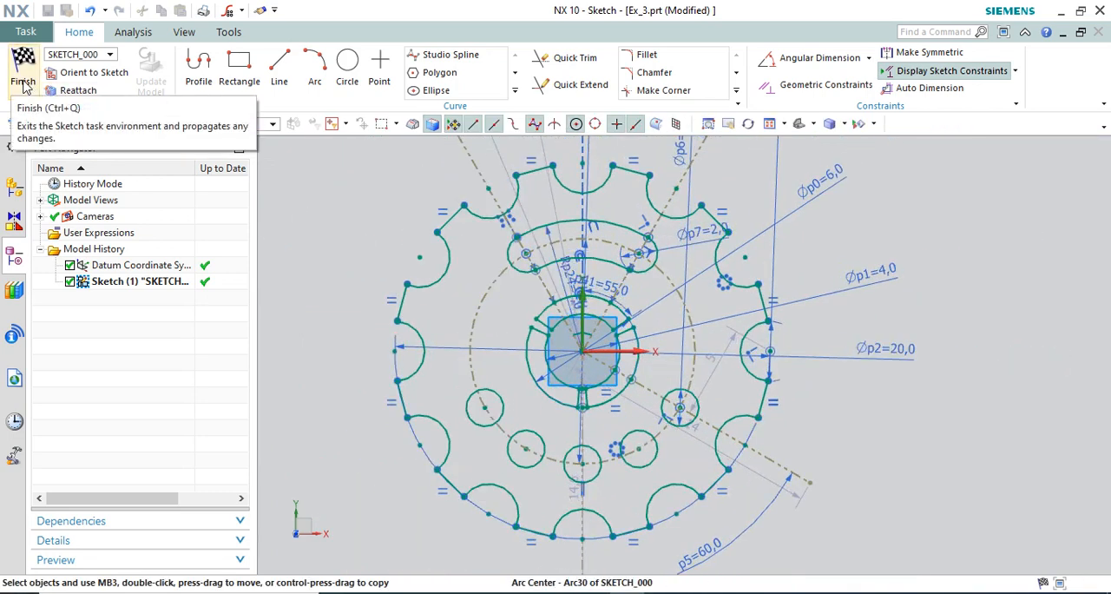
{"action": "left_click", "coordinate": [23, 84]}
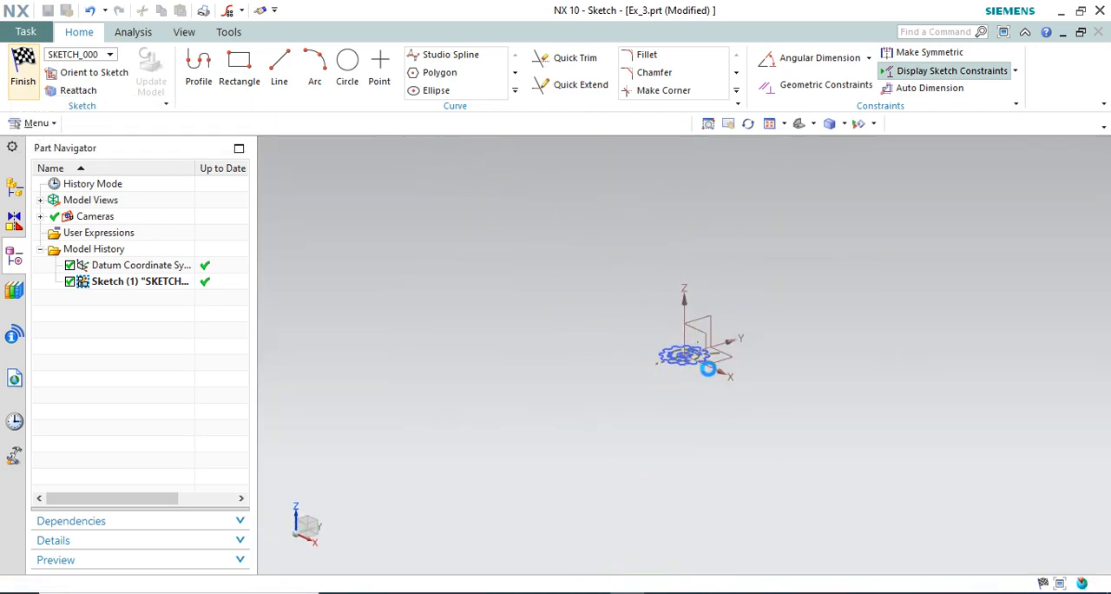
{"action": "scroll", "coordinate": [701, 358], "scroll_direction": "up", "scroll_amount": 9}
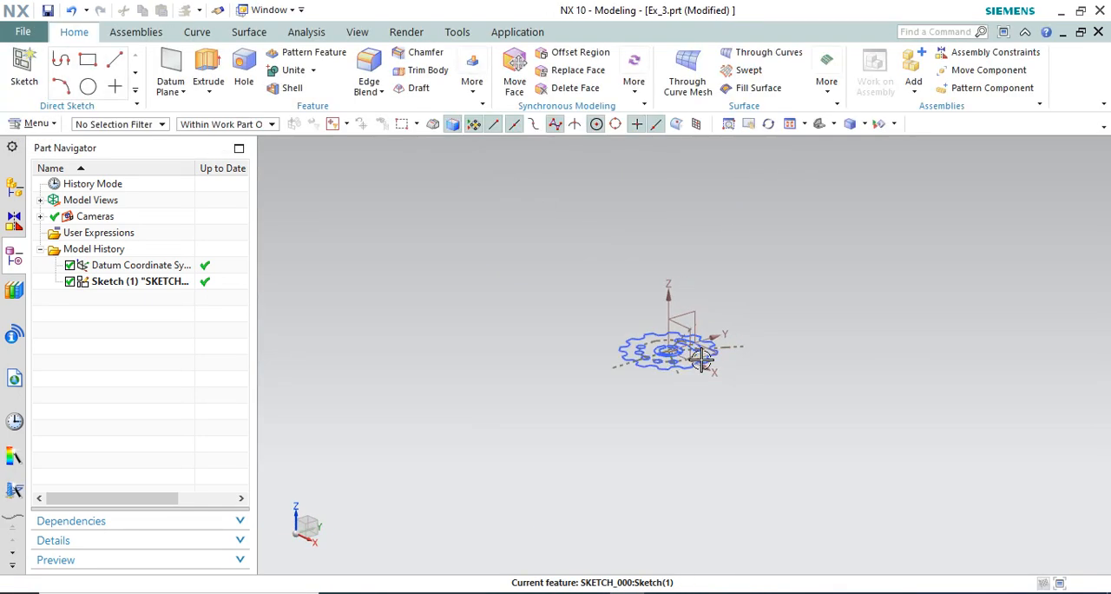
{"action": "right_click", "coordinate": [779, 279]}
{"action": "mouse_move", "coordinate": [759, 261]}
{"action": "middle_mouse_down"}
{"action": "mouse_move", "coordinate": [759, 345]}
{"action": "mouse_move", "coordinate": [742, 239]}
{"action": "mouse_move", "coordinate": [742, 326]}
{"action": "mouse_move", "coordinate": [719, 343]}
{"action": "mouse_move", "coordinate": [714, 375]}
{"action": "middle_mouse_up"}
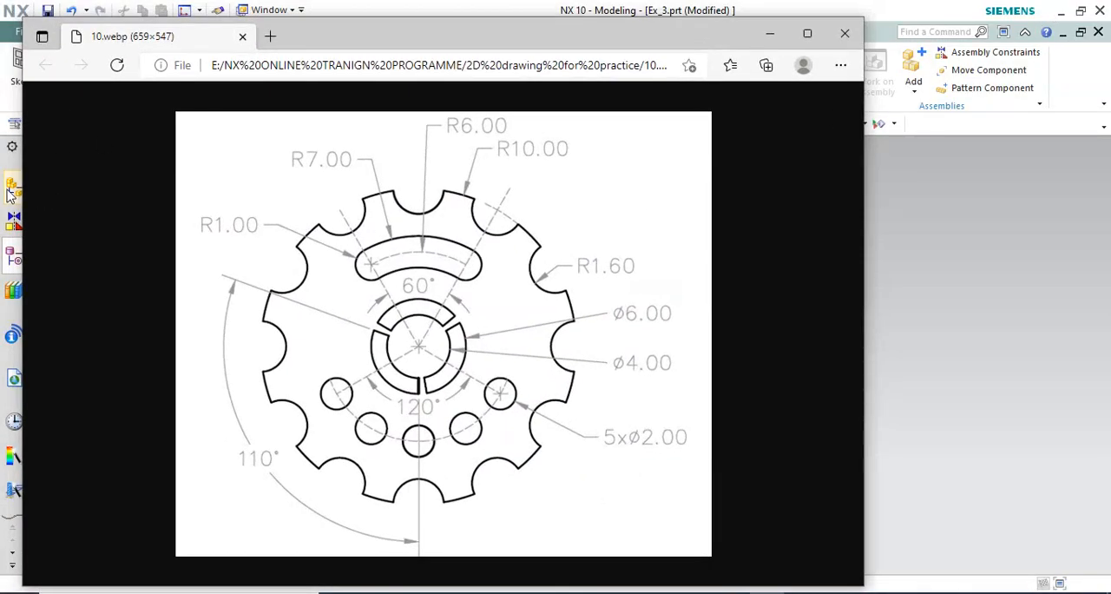
Arrange the 10.webp browser window beside the finished sketch in NX and compare the disc with the drawing.
{"action": "left_click_drag", "start_coordinate": [434, 36], "coordinate": [925, 64]}
{"action": "scroll", "coordinate": [380, 247], "scroll_direction": "down", "scroll_amount": 8}
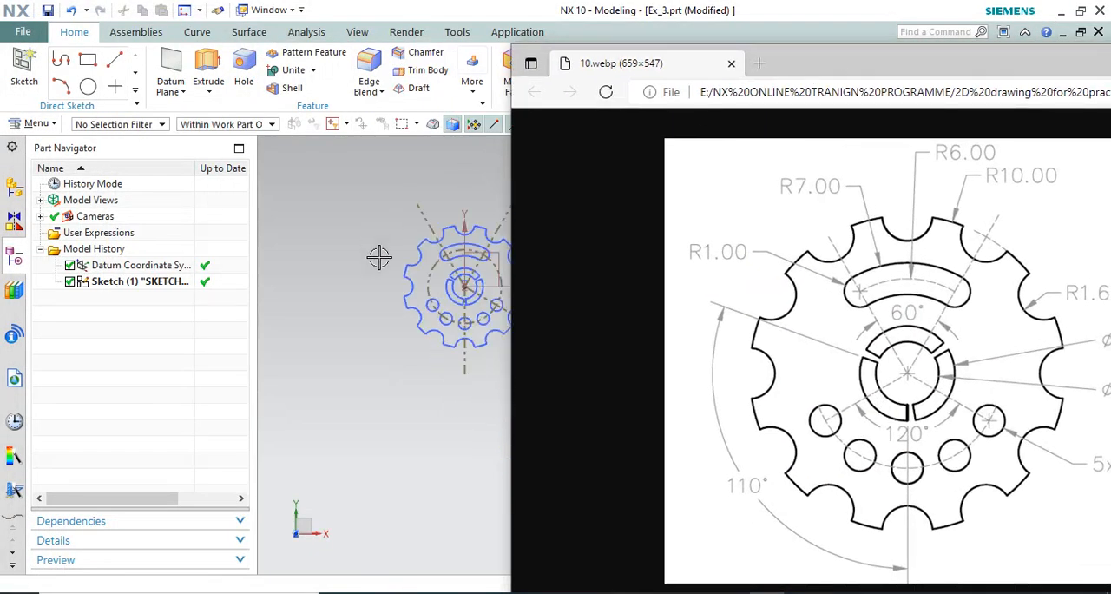
{"action": "scroll", "coordinate": [438, 239], "scroll_direction": "up", "scroll_amount": 6}
{"action": "left_click_drag", "start_coordinate": [511, 271], "coordinate": [802, 292]}
{"action": "mouse_move", "coordinate": [1068, 59]}
{"action": "left_mouse_down"}
{"action": "mouse_move", "coordinate": [803, 13]}
{"action": "mouse_move", "coordinate": [868, 27]}
{"action": "left_mouse_up"}
{"action": "scroll", "coordinate": [517, 316], "scroll_direction": "down", "scroll_amount": 1}
{"action": "scroll", "coordinate": [393, 330], "scroll_direction": "up", "scroll_amount": 3}
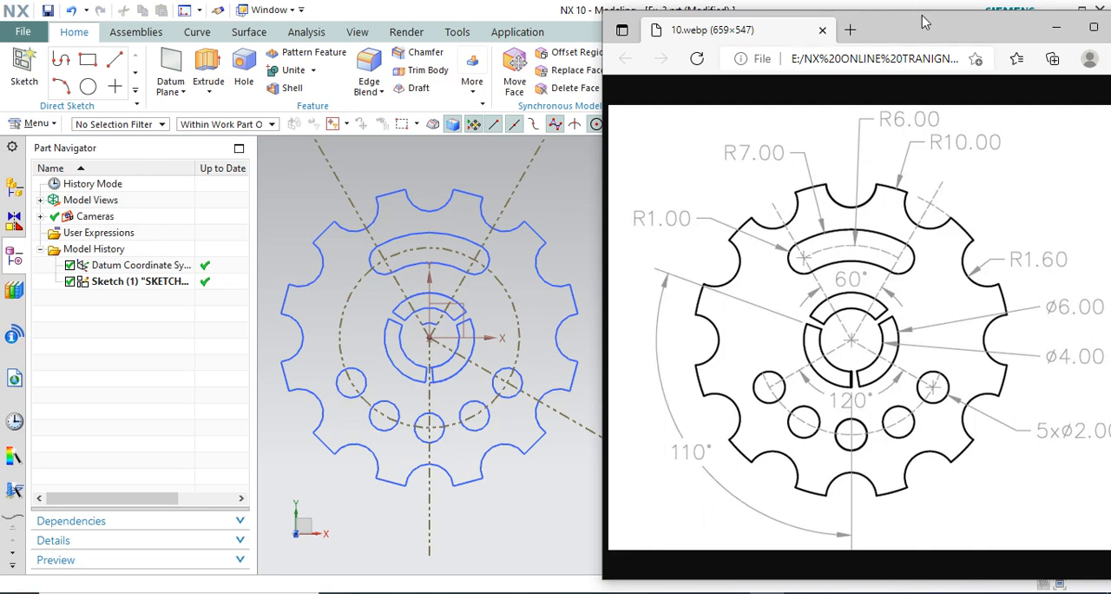
{"action": "mouse_move", "coordinate": [924, 11]}
{"action": "left_mouse_down"}
{"action": "mouse_move", "coordinate": [904, 82]}
{"action": "mouse_move", "coordinate": [912, 114]}
{"action": "left_mouse_up"}
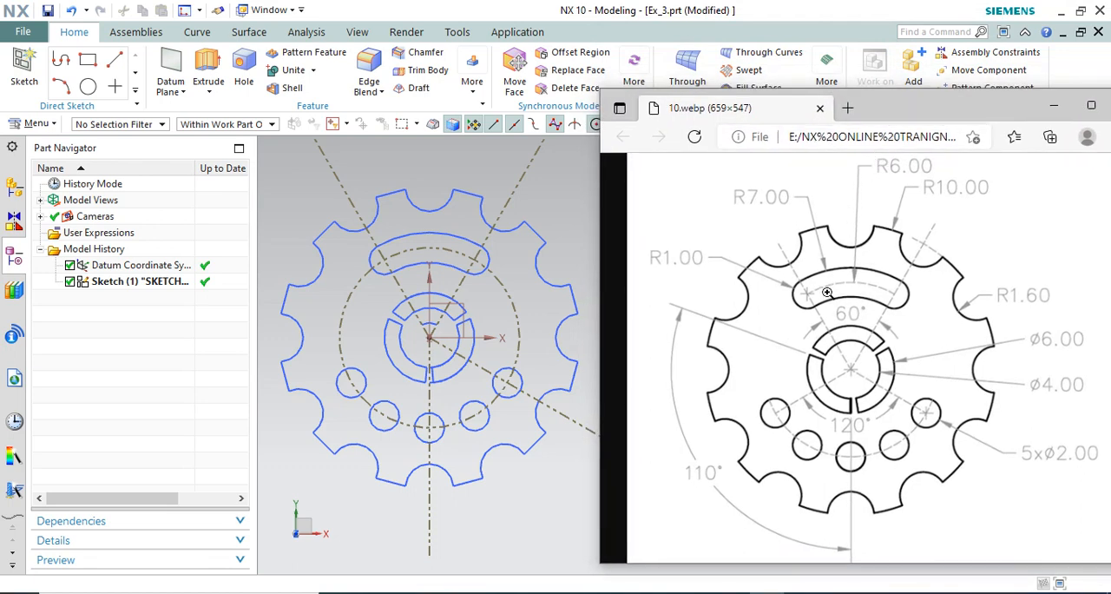